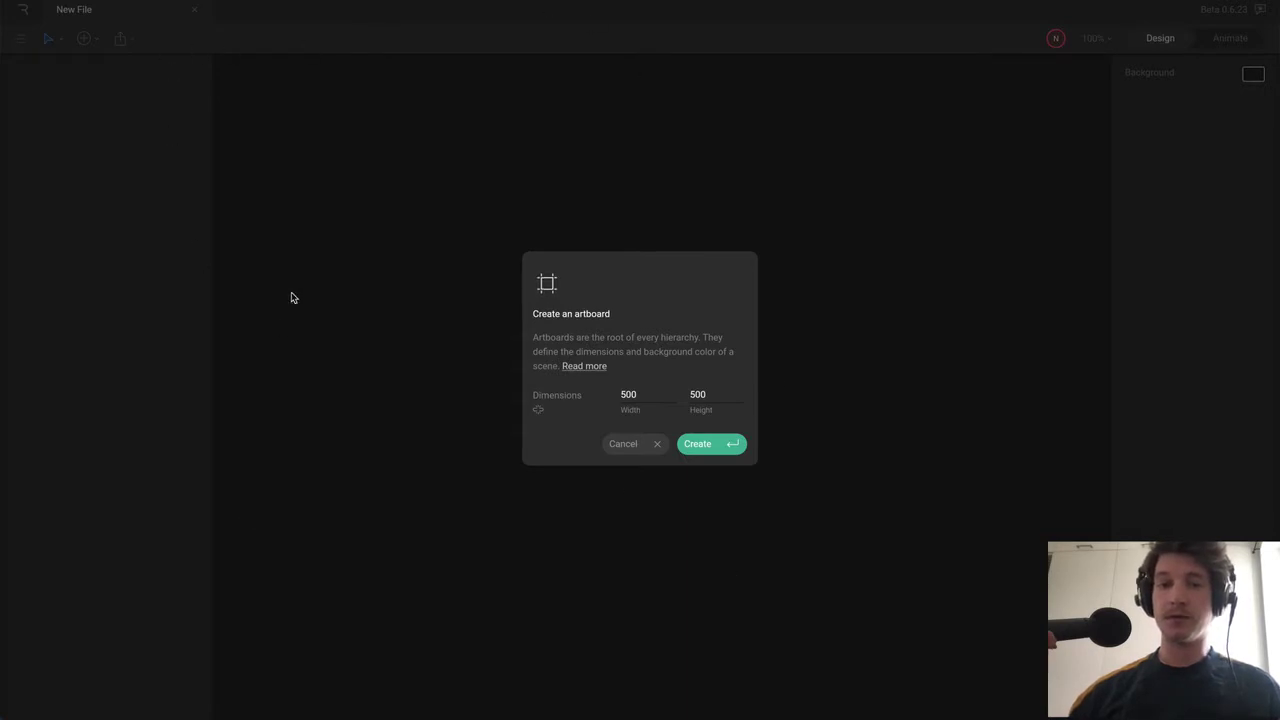
# - Create a new artboard with a width of 500 and a height of 500
pyautogui.click(735, 446)
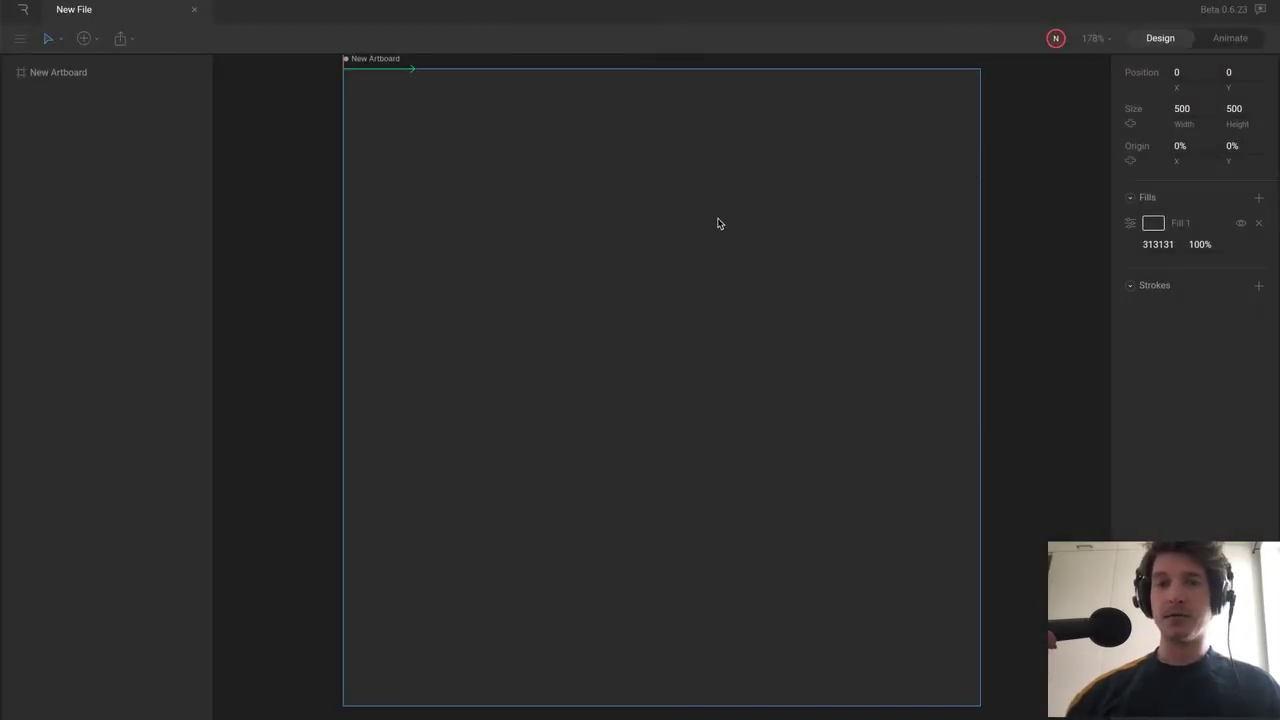
pyautogui.hscroll(2, 566, 216)
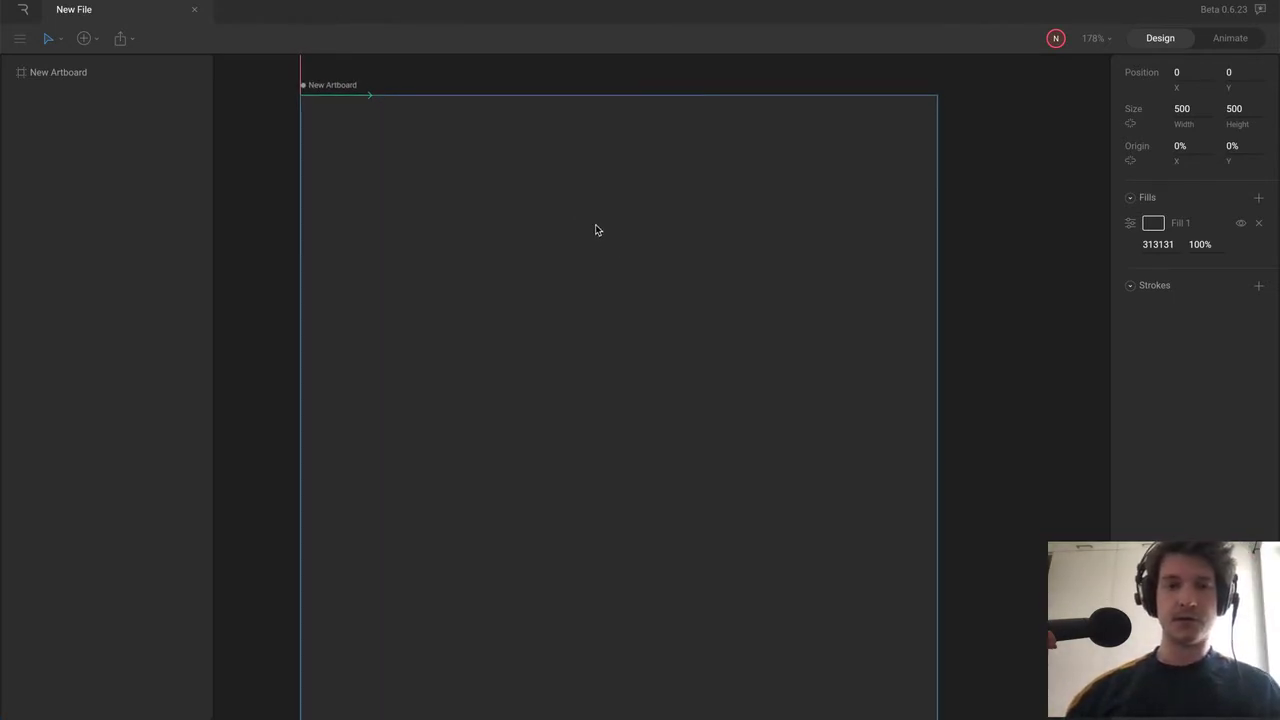
# - Draw a rectangle in the left half of the artboard and move it down to about X 144.8, Y 290.8
pyautogui.press('r')
pyautogui.moveTo(399, 288); pyautogui.dragTo(571, 428)
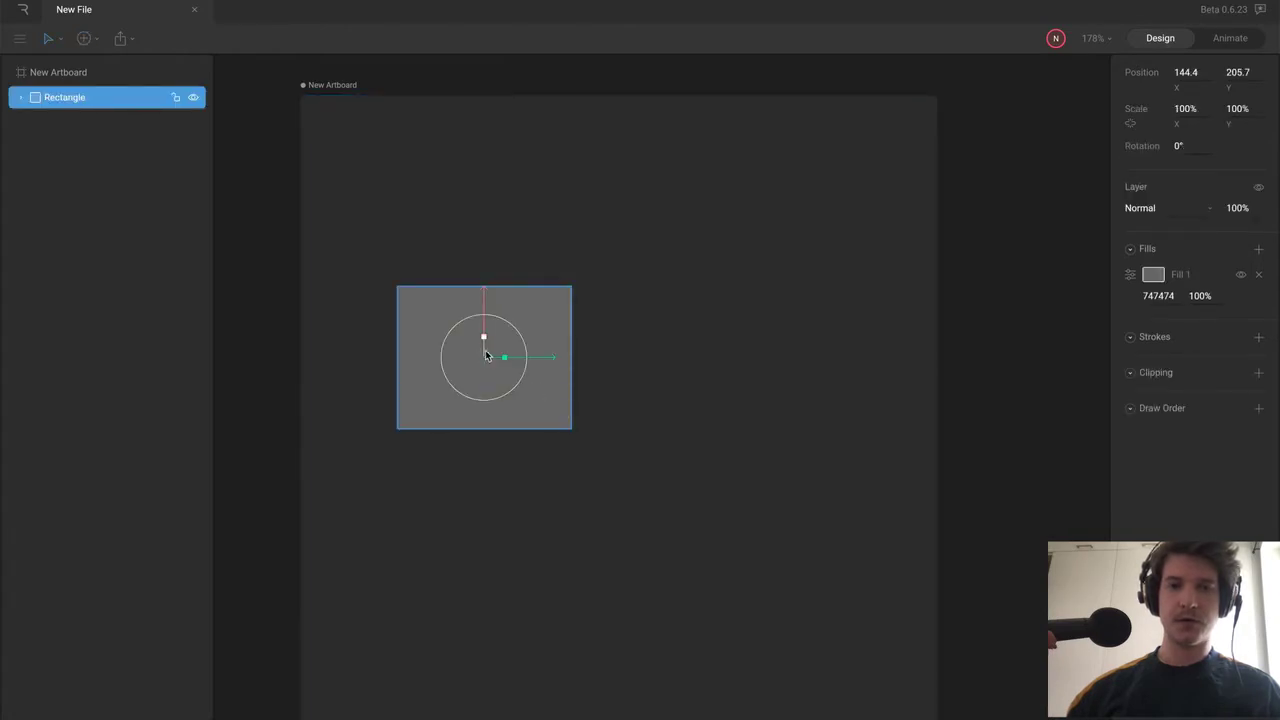
pyautogui.moveTo(530, 317); pyautogui.dragTo(531, 424)
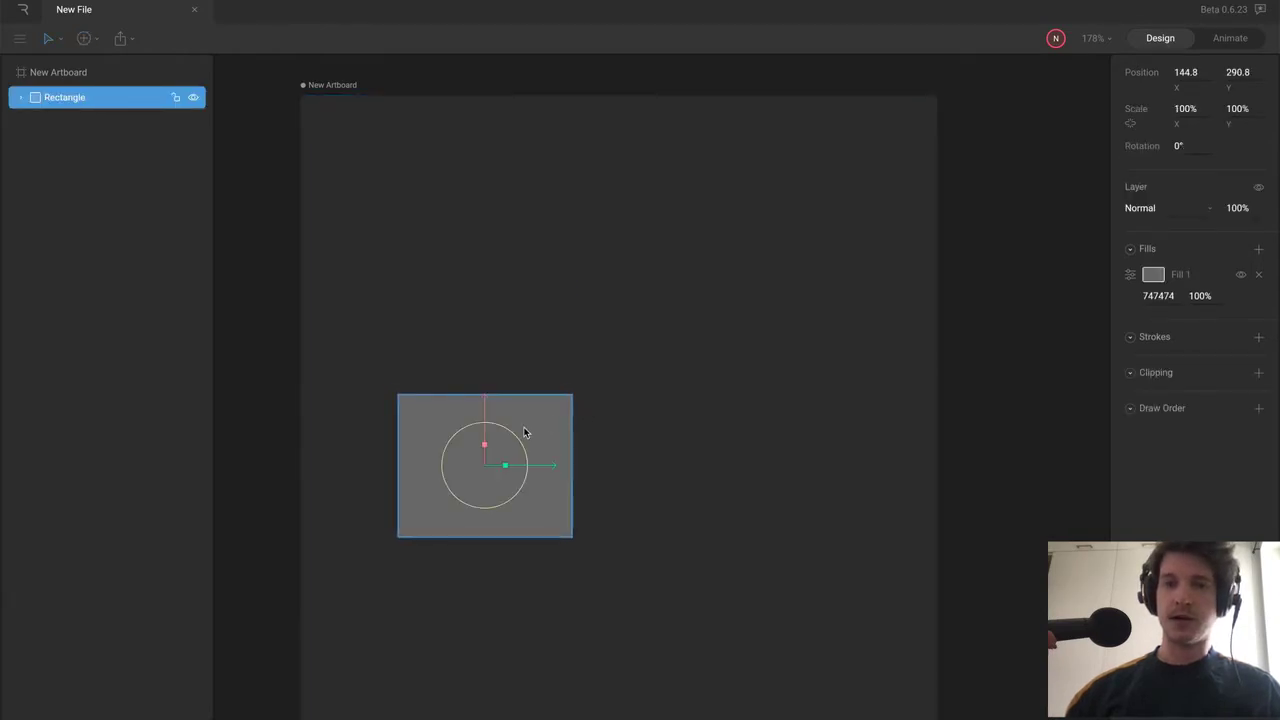
# - In Animate mode, keyframe the rectangle's X and Y position at frame 0 and move it to about X 358.9, Y 156 at frame 16
pyautogui.click(1222, 40)
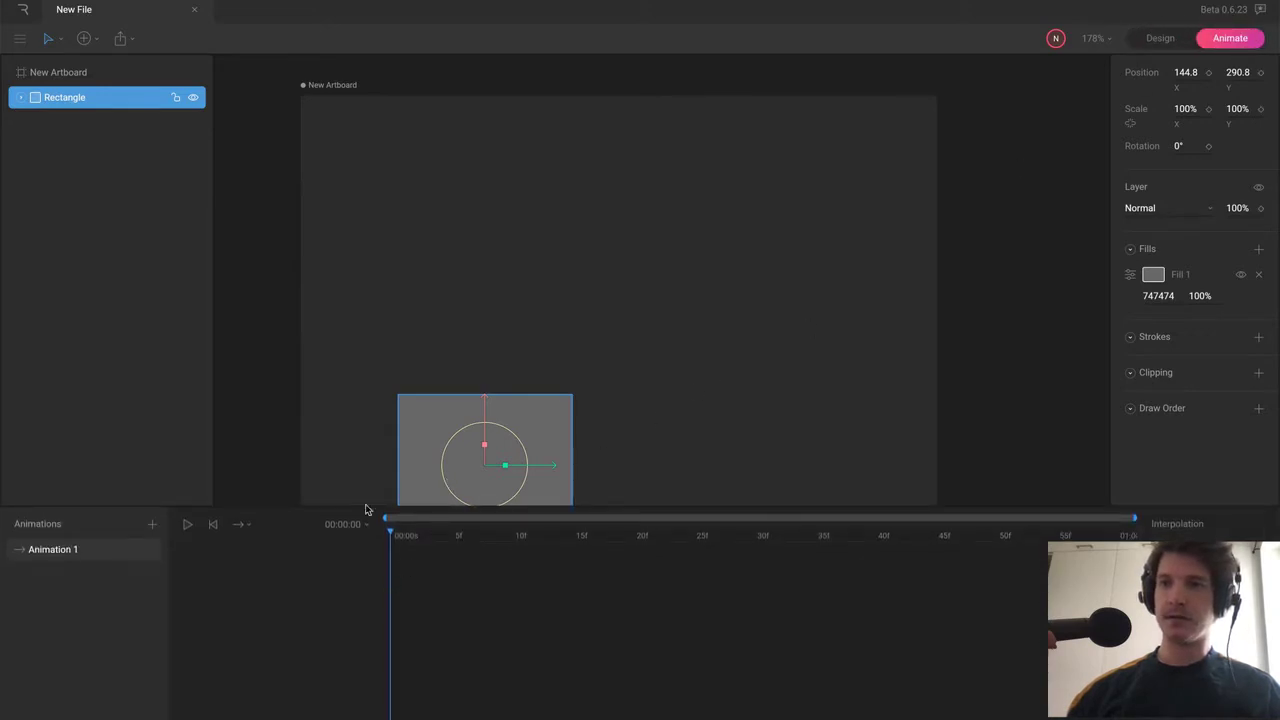
pyautogui.click(1208, 73)
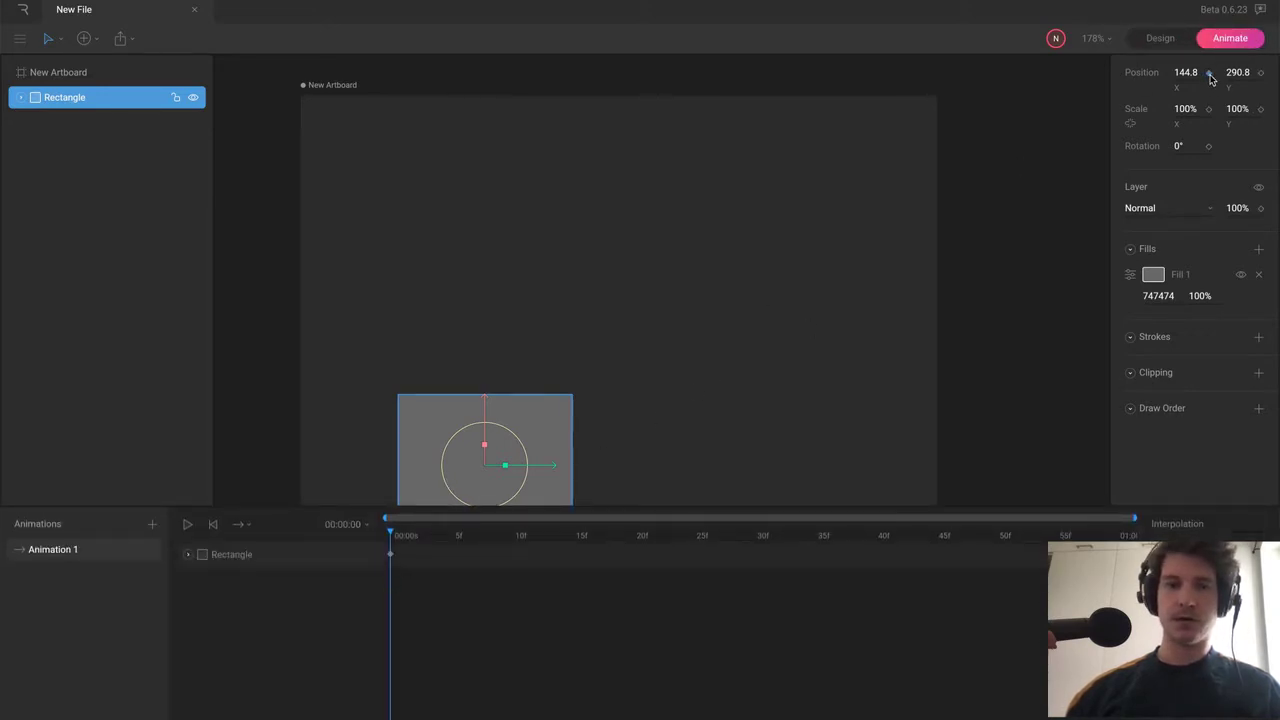
pyautogui.click(1260, 73)
pyautogui.moveTo(520, 541); pyautogui.dragTo(582, 540)
pyautogui.moveTo(538, 440); pyautogui.dragTo(821, 255)
# - Set the interpolation of both rectangle keyframes to Cubic
pyautogui.moveTo(606, 540); pyautogui.dragTo(352, 625)
pyautogui.click(1242, 523)
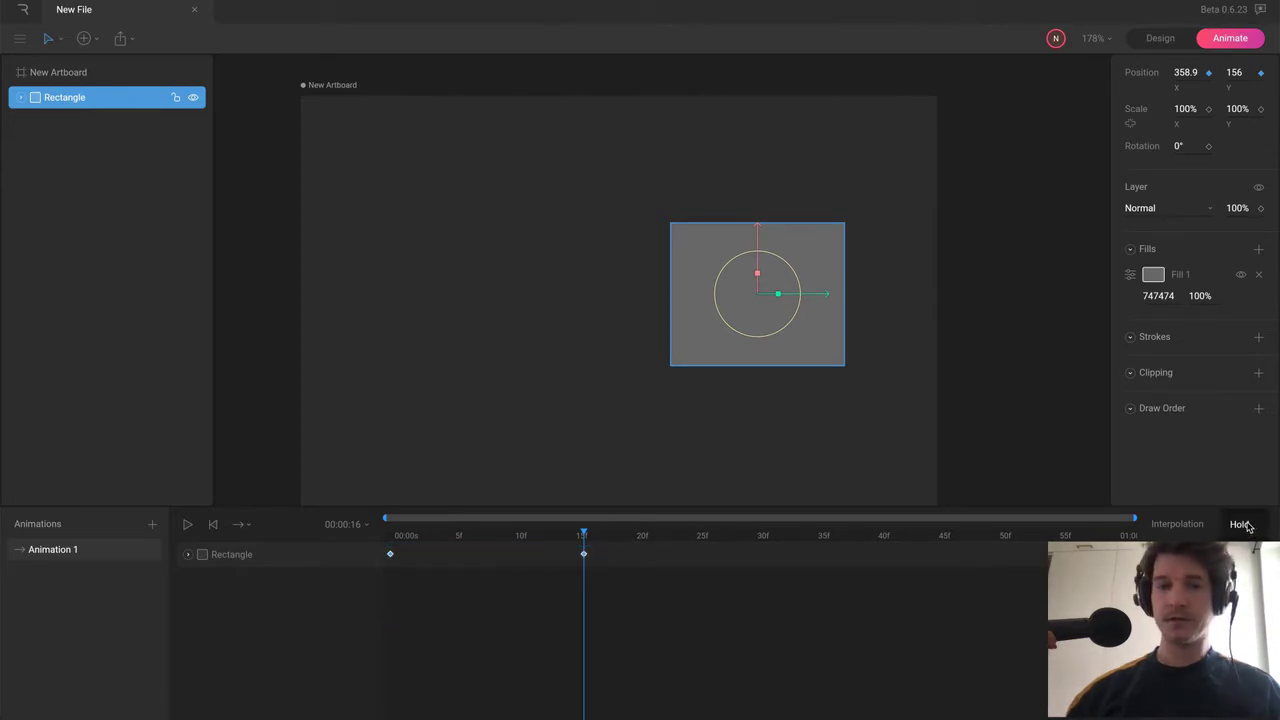
pyautogui.click(1242, 495)
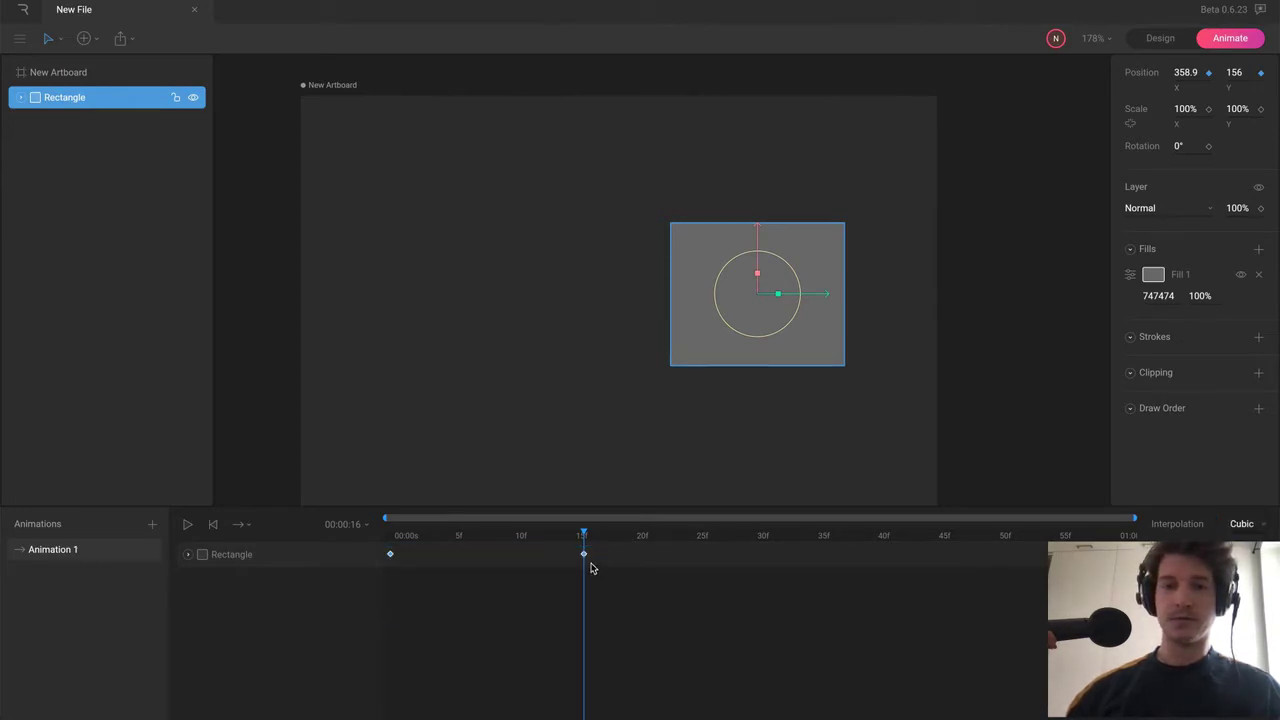
# - Play the rectangle's animation from the first frame to check its movement
pyautogui.moveTo(583, 538); pyautogui.dragTo(246, 563)
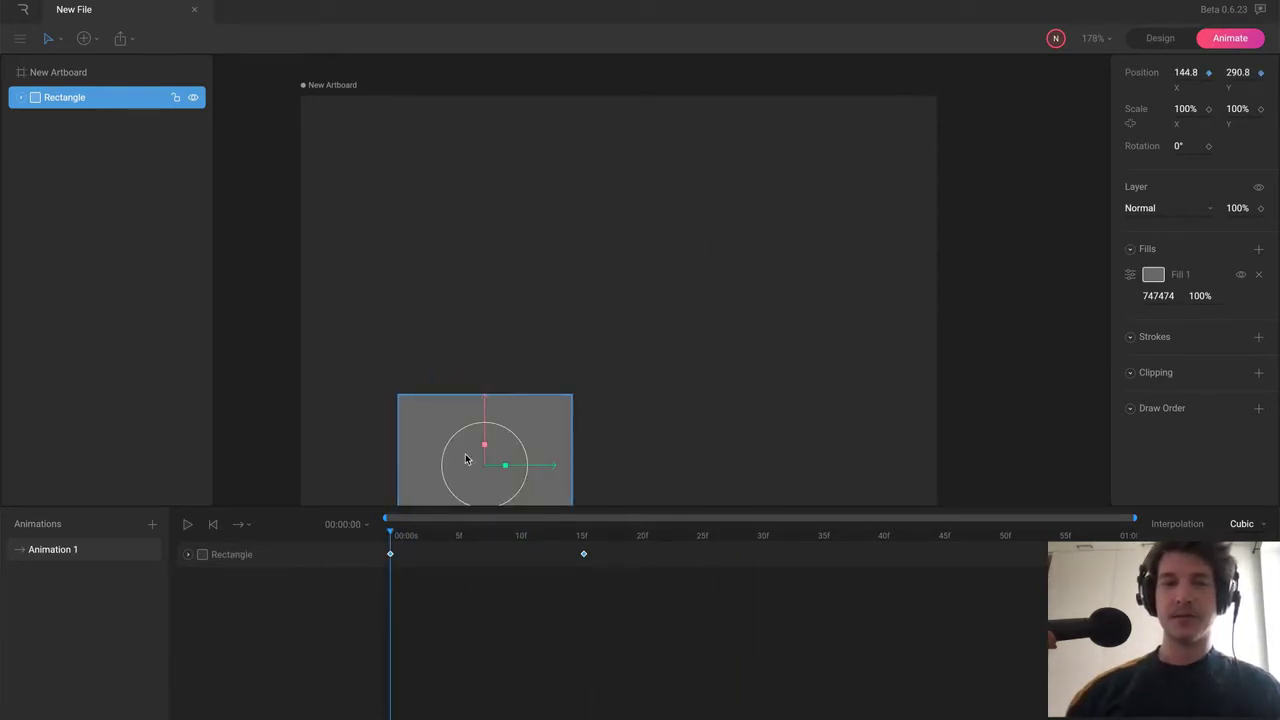
pyautogui.press('space')
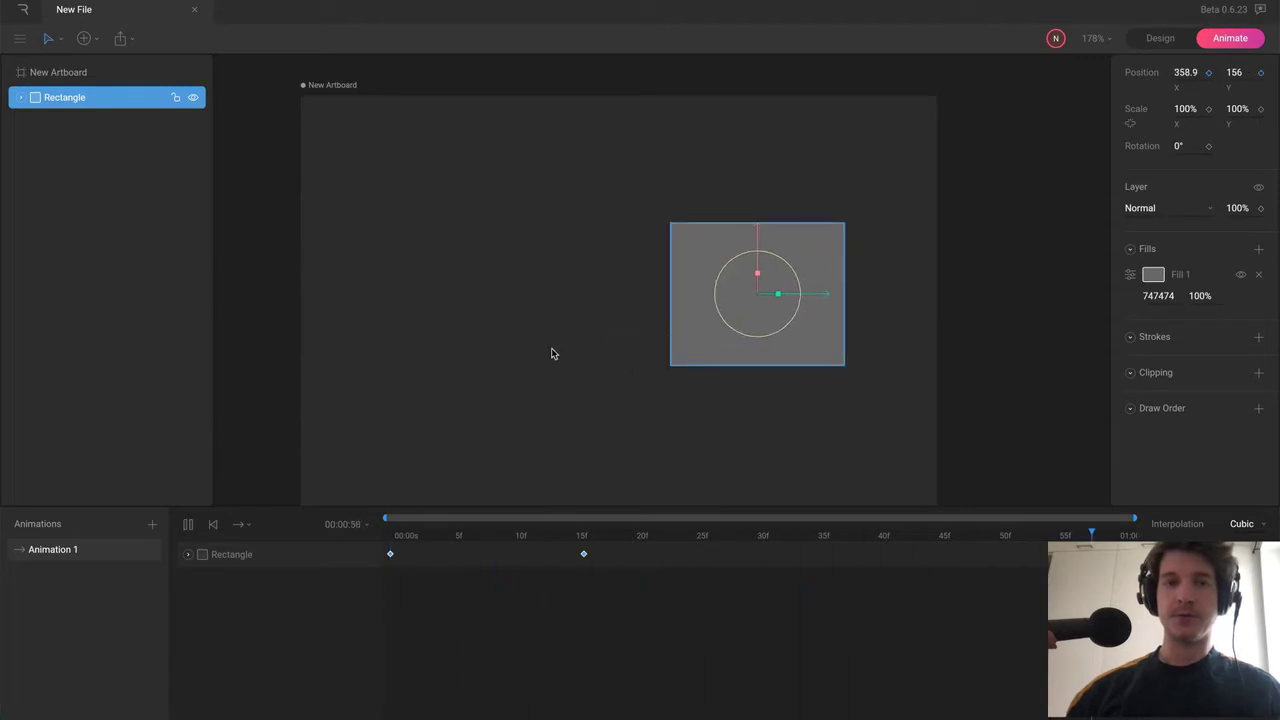
pyautogui.click(352, 338)
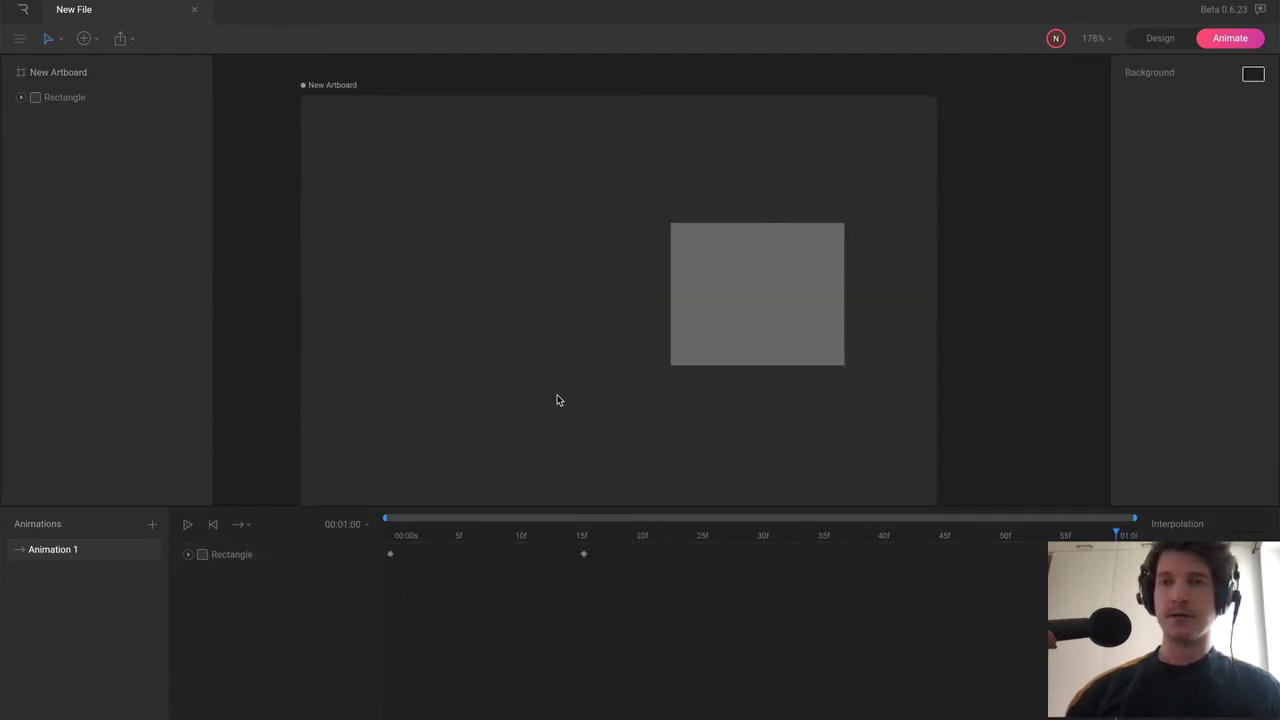
pyautogui.scroll(-2, 557, 397)
# - Return to Design mode and move the rectangle to about X 102.1, Y 141.5
pyautogui.click(1158, 39)
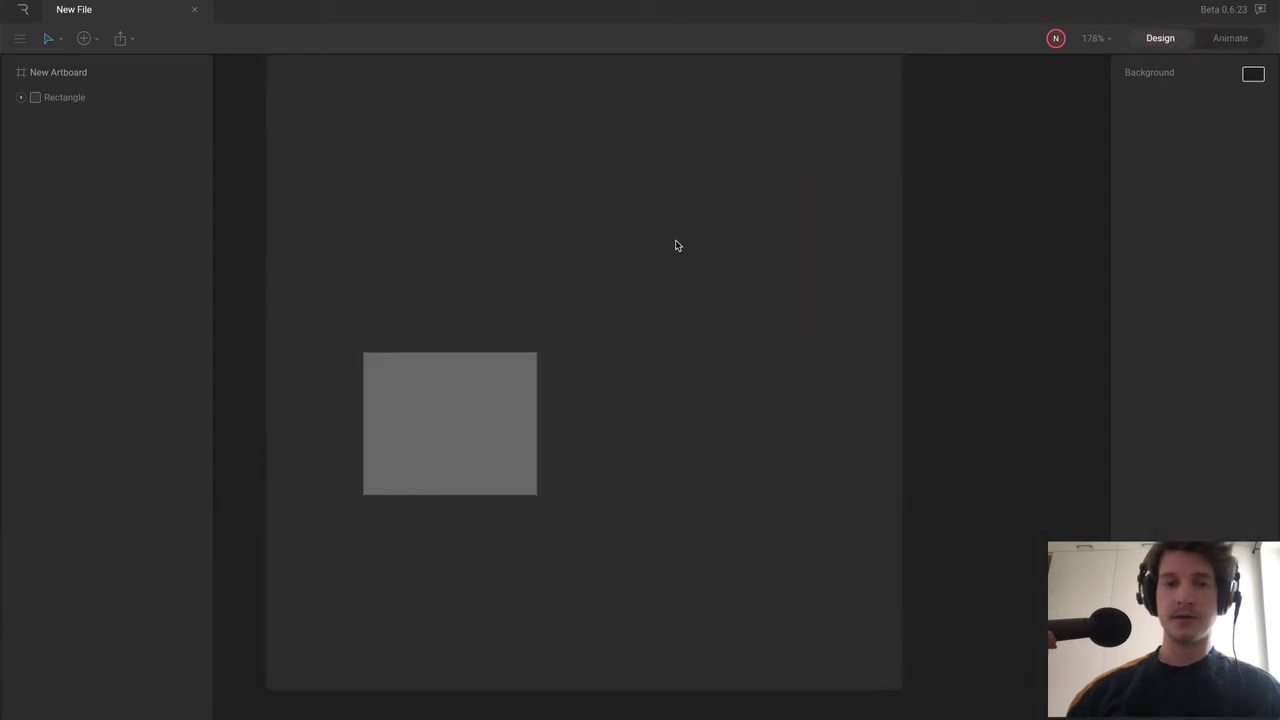
pyautogui.scroll(2, 609, 363)
pyautogui.click(475, 460)
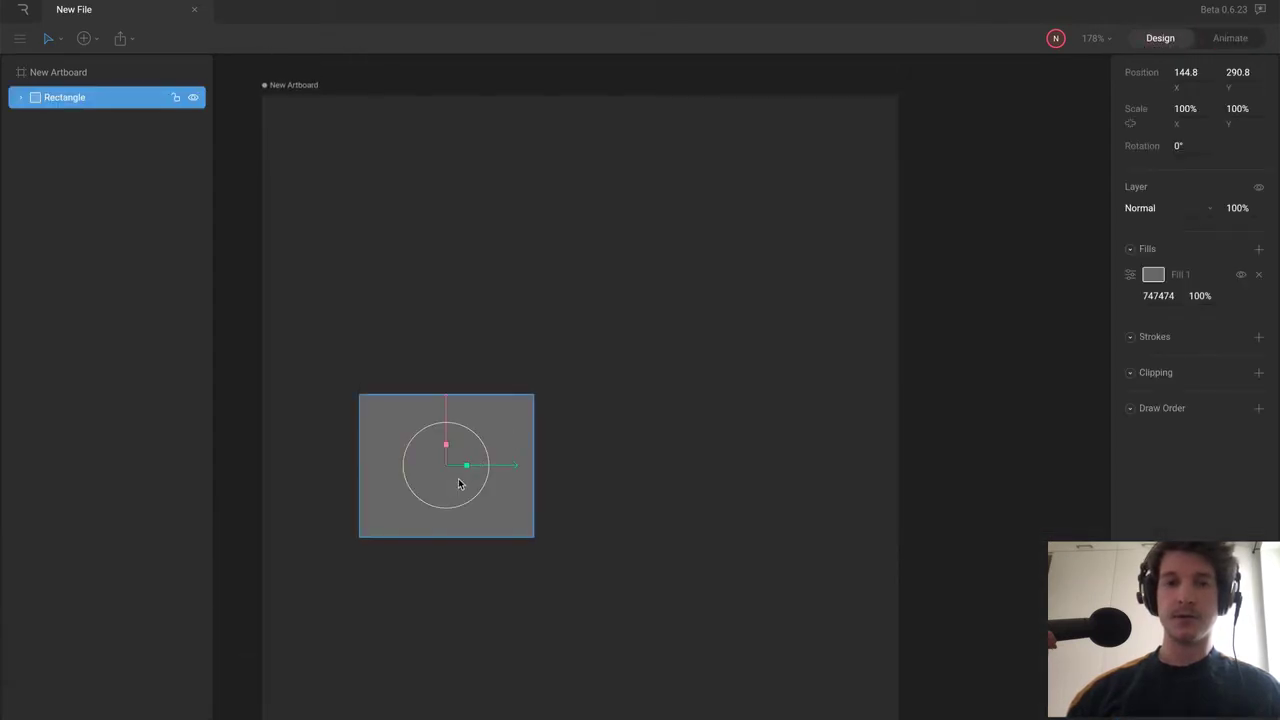
pyautogui.moveTo(500, 518); pyautogui.dragTo(446, 328)
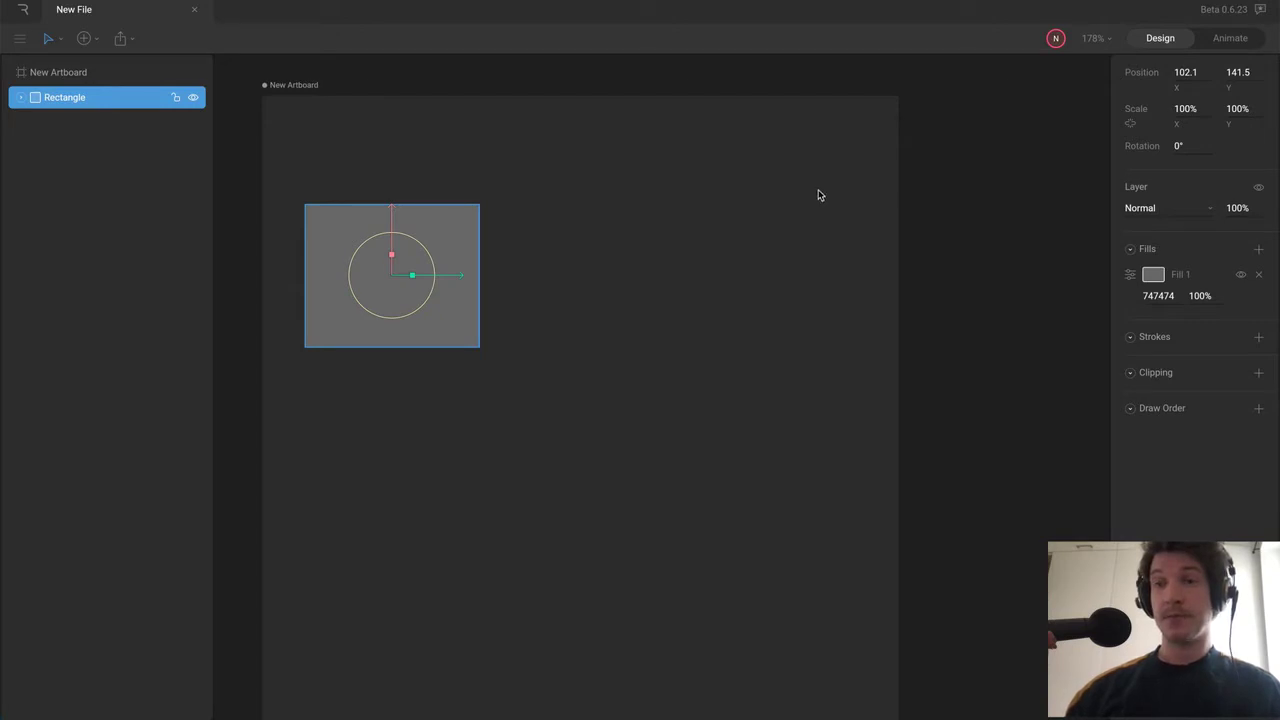
# - Compare the rectangle's position at the first frame in Animate mode with its position in Design mode
pyautogui.click(1230, 38)
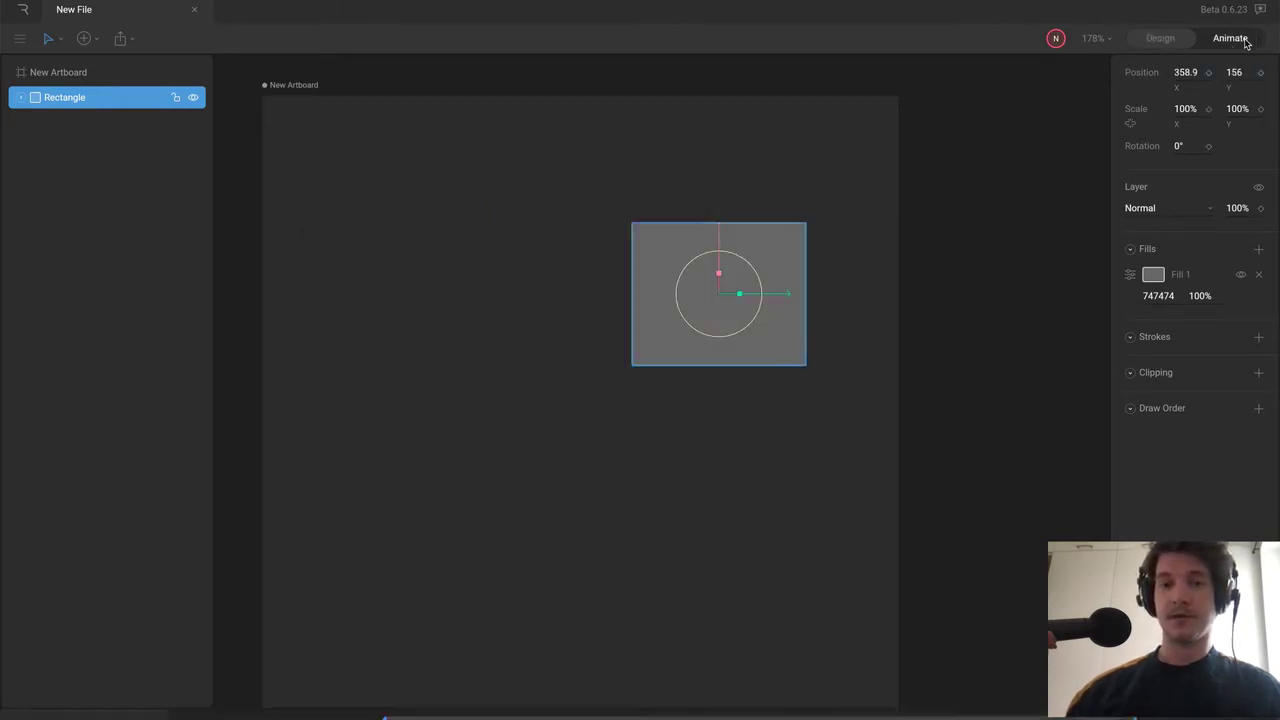
pyautogui.moveTo(615, 543); pyautogui.dragTo(371, 551)
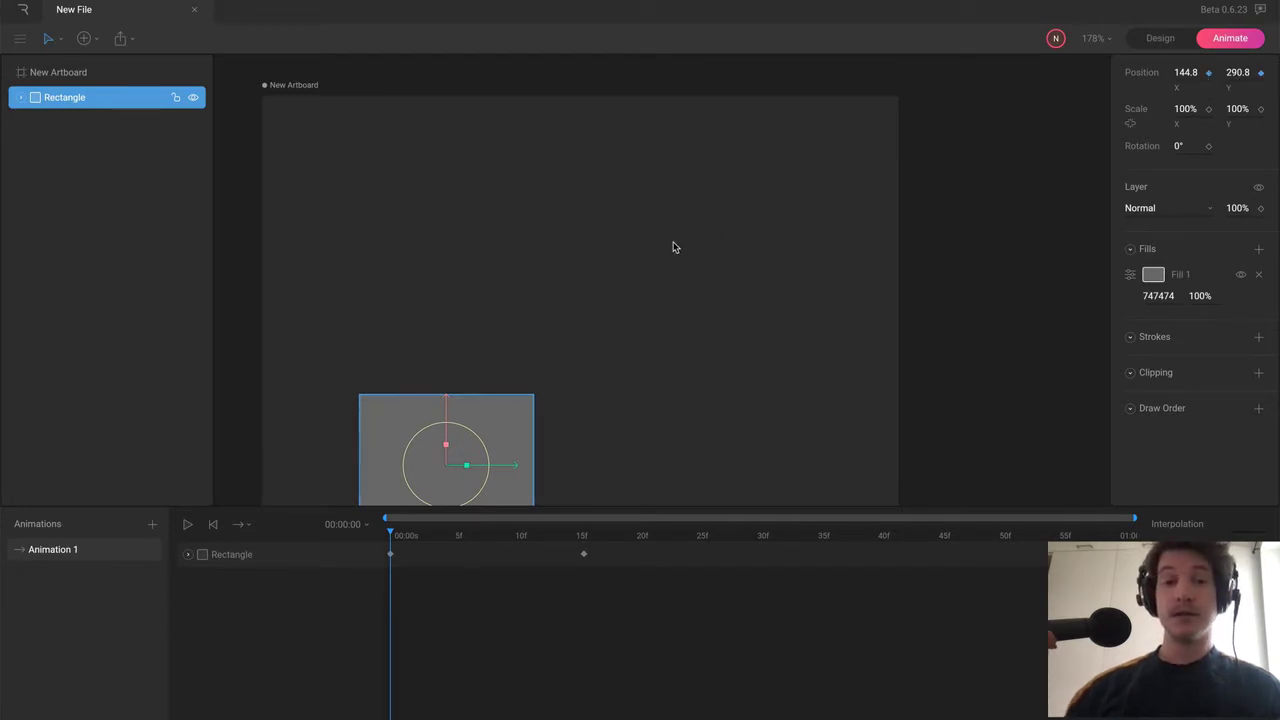
pyautogui.scroll(-1, 594, 334)
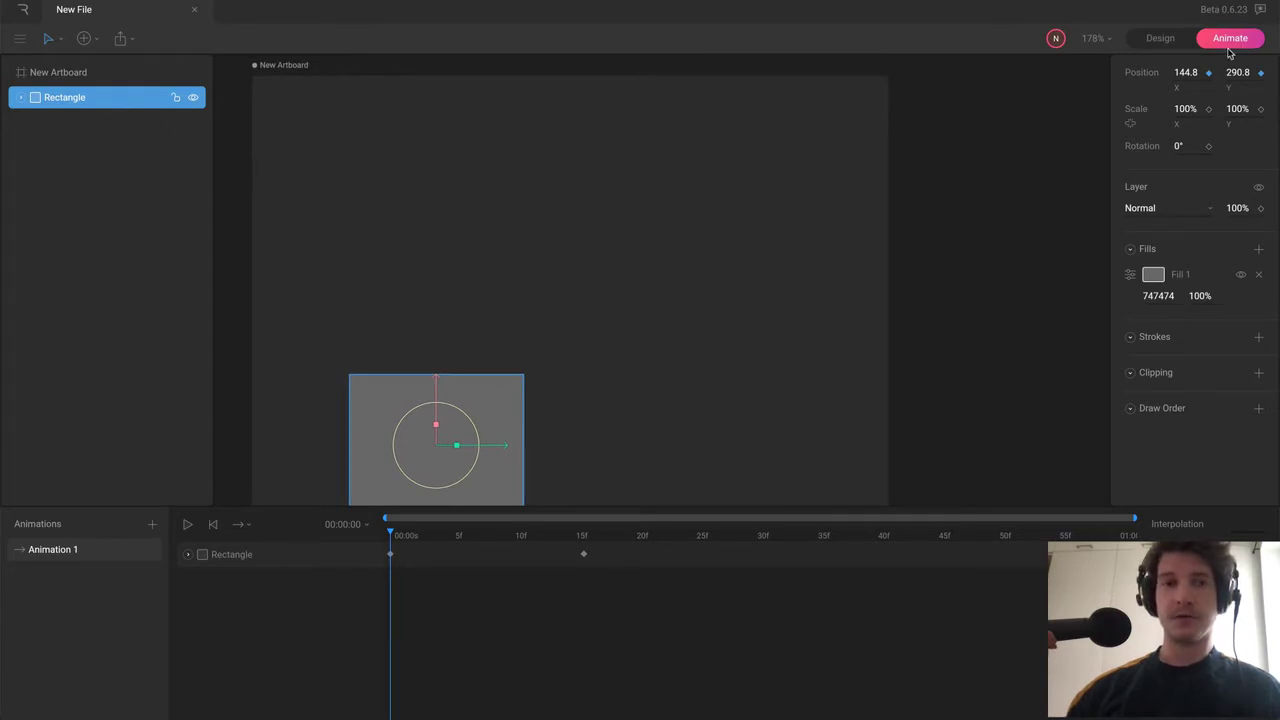
pyautogui.click(1152, 40)
pyautogui.click(563, 237)
pyautogui.scroll(2, 563, 237)
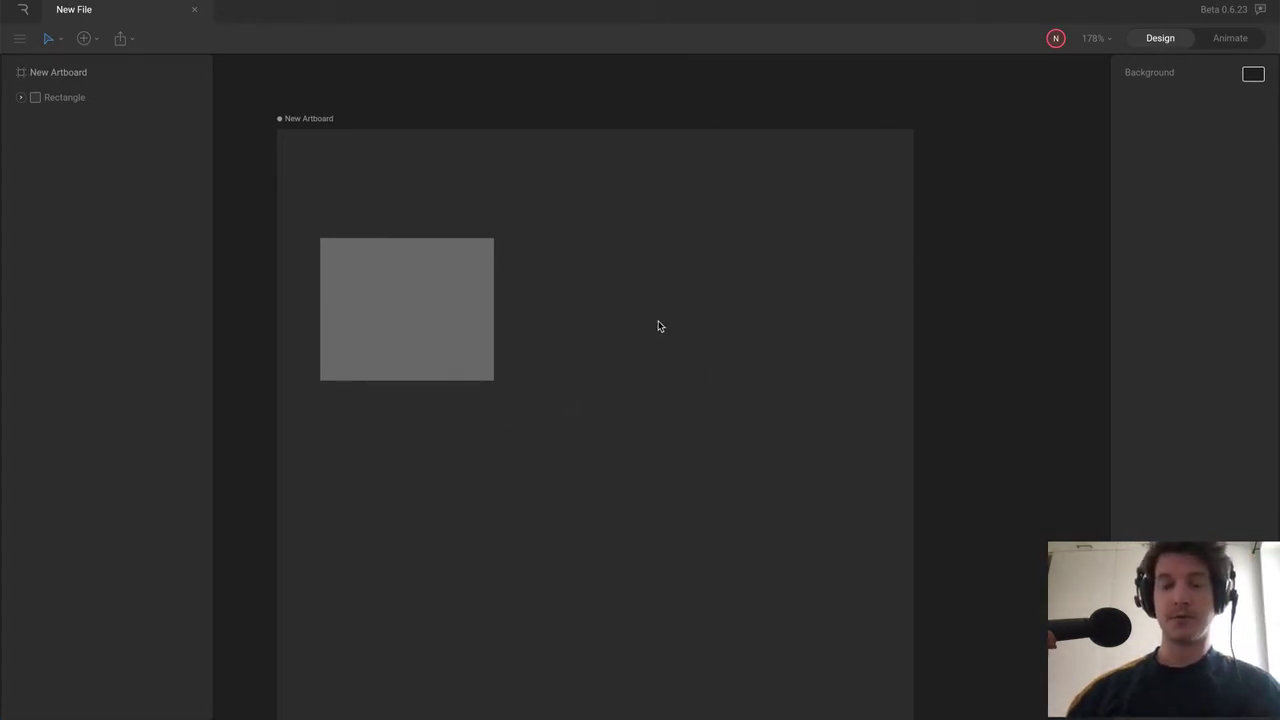
pyautogui.press('r')
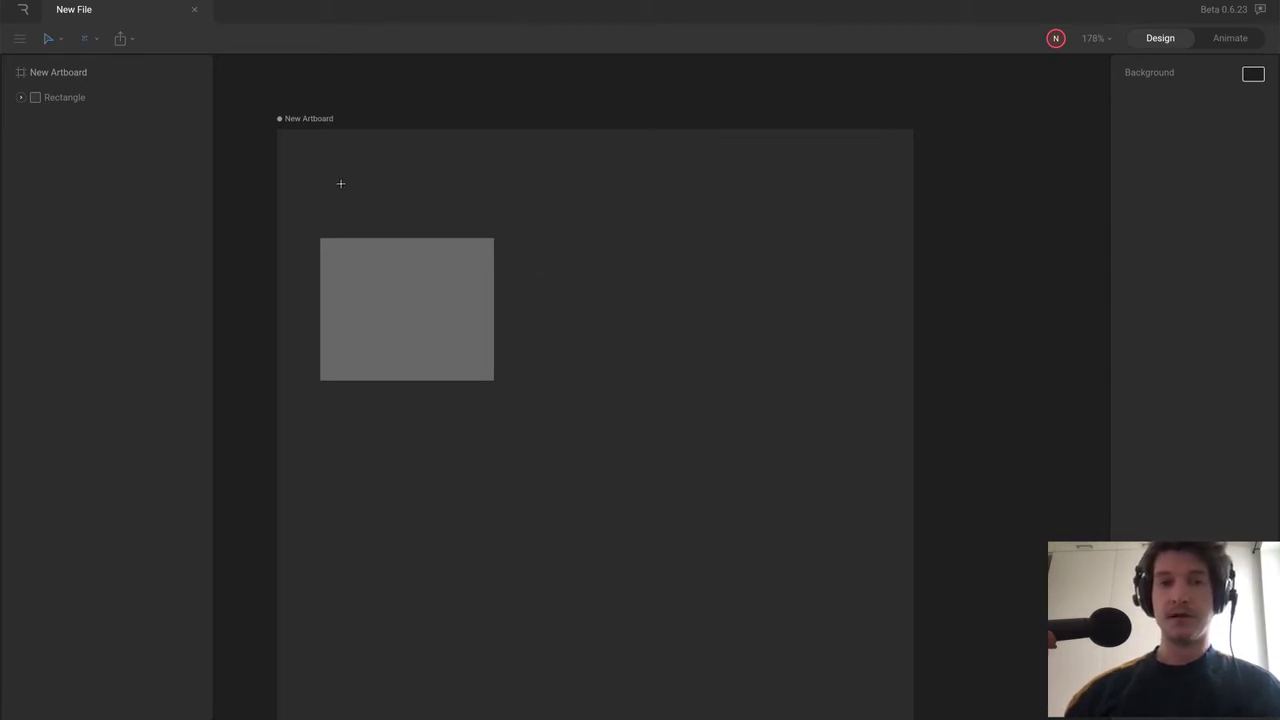
pyautogui.click(287, 138)
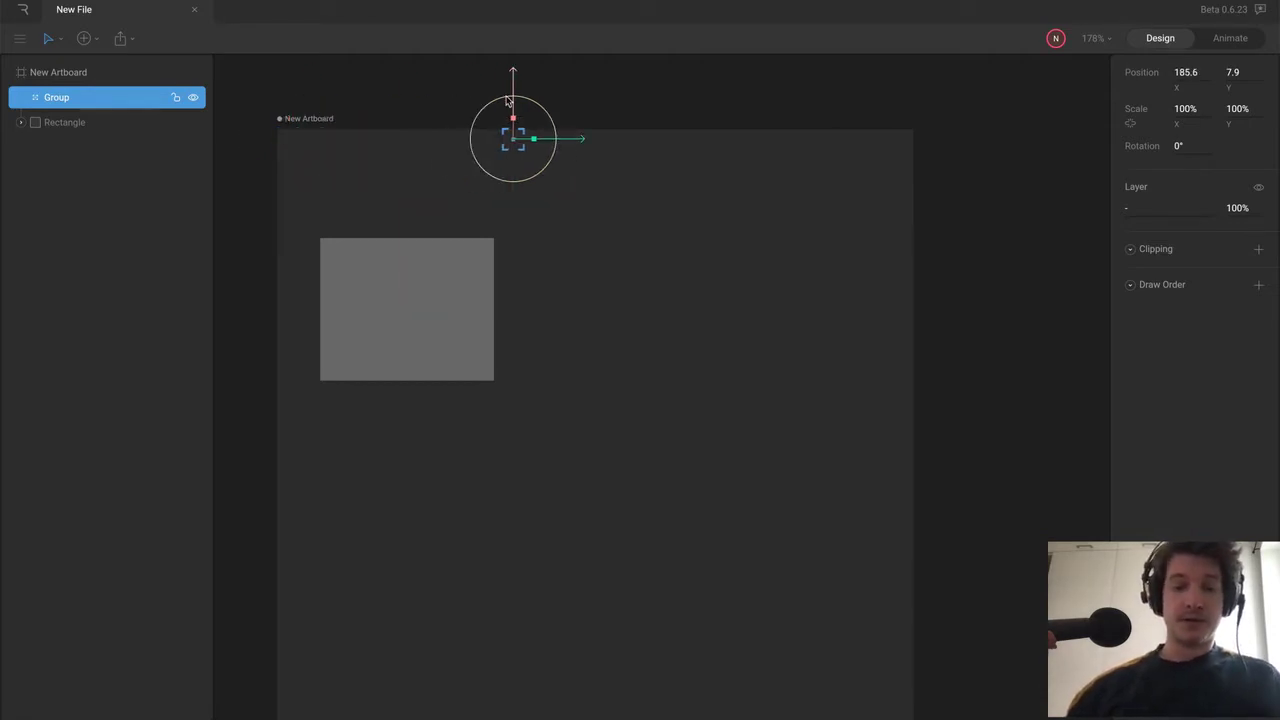
pyautogui.press('Delete')
# - Place a group near the rectangle's centre at about X 96.9, Y 140.8 and parent the rectangle to it
pyautogui.press('a')
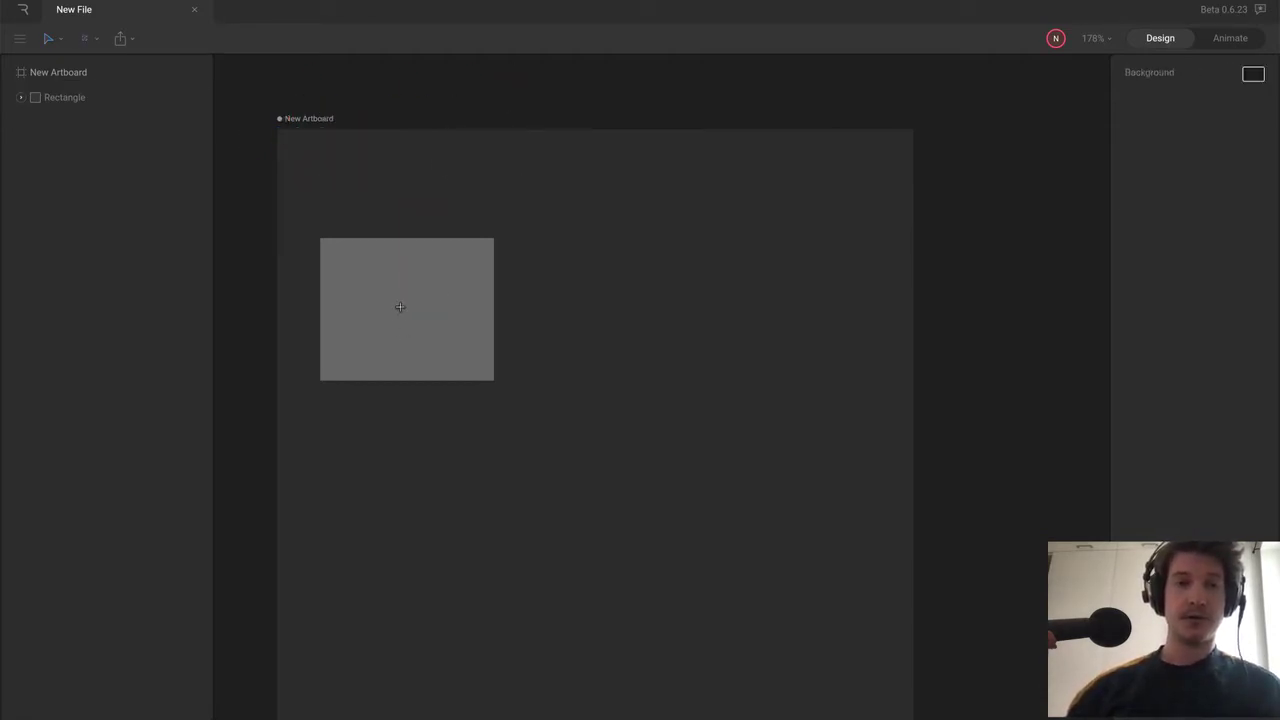
pyautogui.click(400, 306)
pyautogui.moveTo(74, 124); pyautogui.dragTo(71, 97)
pyautogui.click(528, 366)
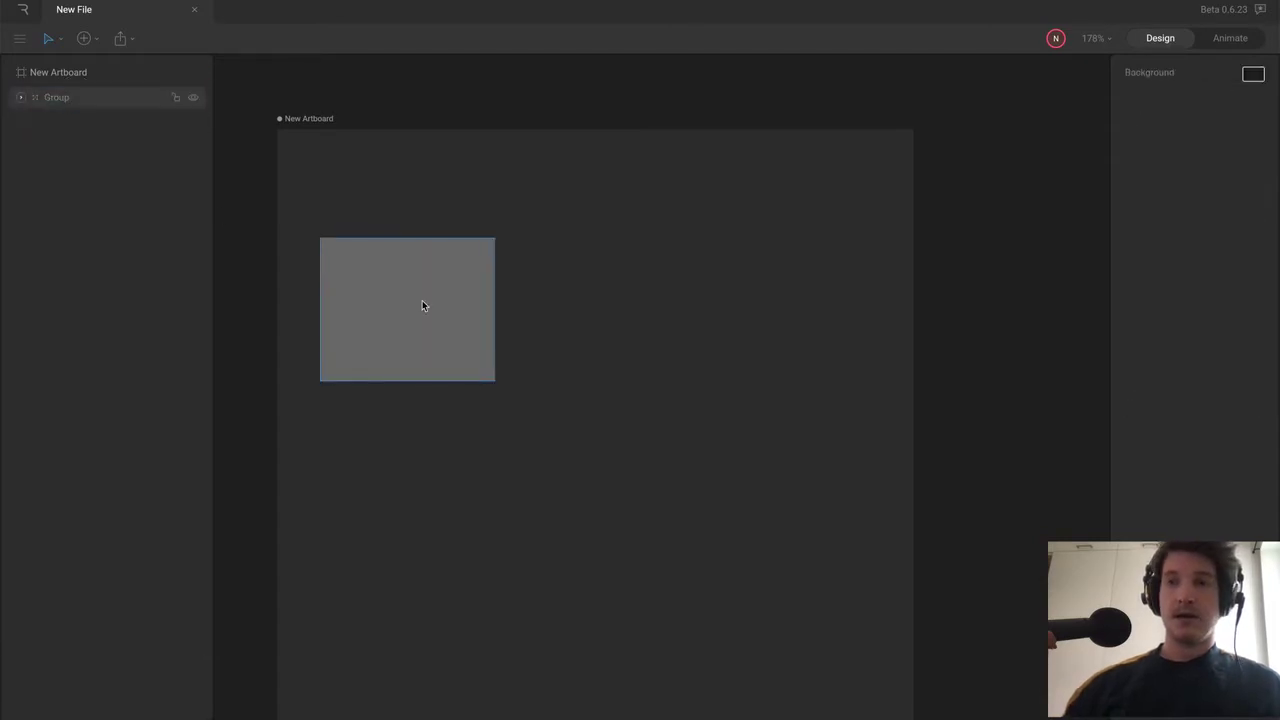
# - Select the group and examine in Animate mode where its rectangle sits at the first frame
pyautogui.click(422, 306)
pyautogui.click(1226, 40)
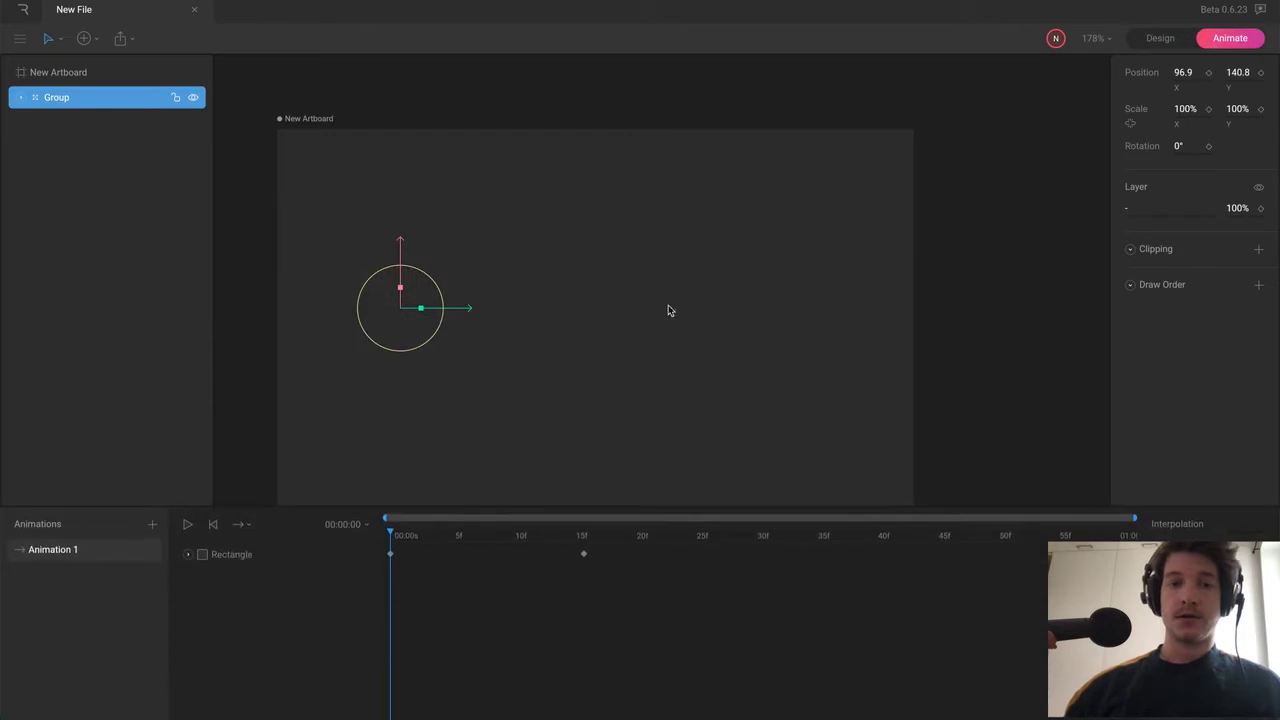
pyautogui.scroll(-5, 647, 318)
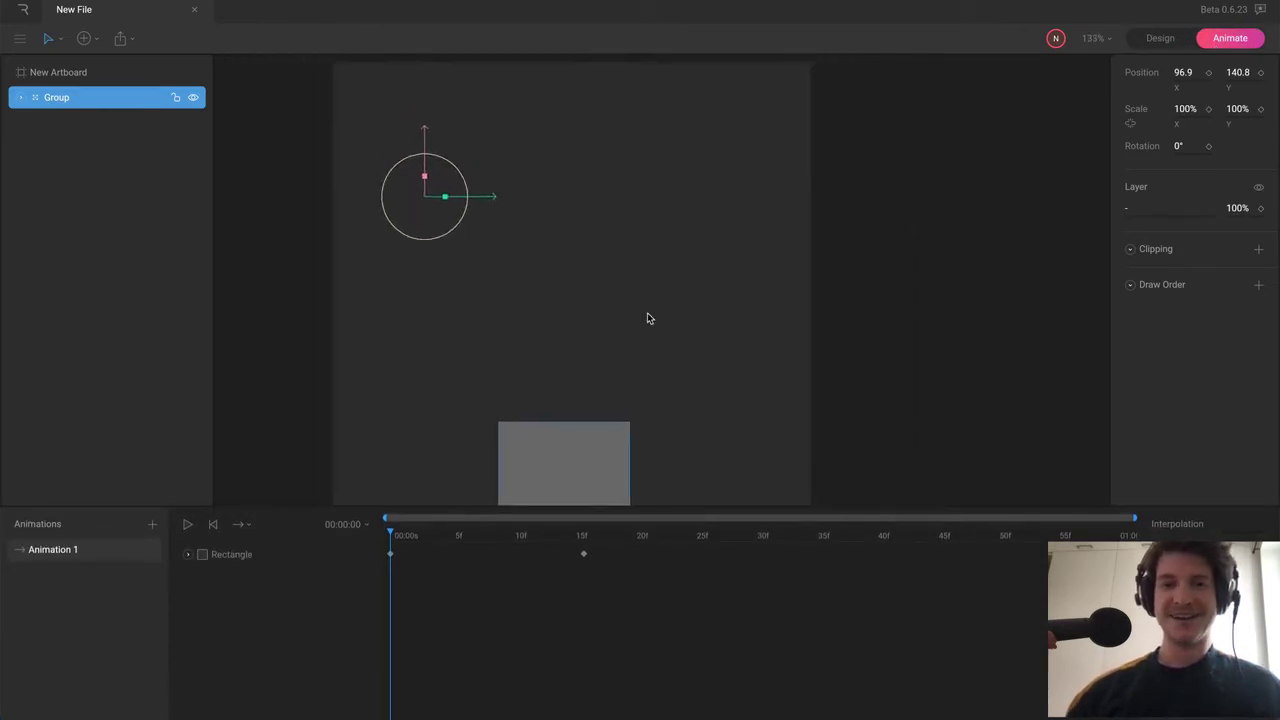
pyautogui.scroll(-3, 647, 318)
pyautogui.click(401, 538)
pyautogui.moveTo(401, 541)
pyautogui.mouseDown()
pyautogui.moveTo(551, 534)
pyautogui.moveTo(383, 536)
pyautogui.mouseUp()
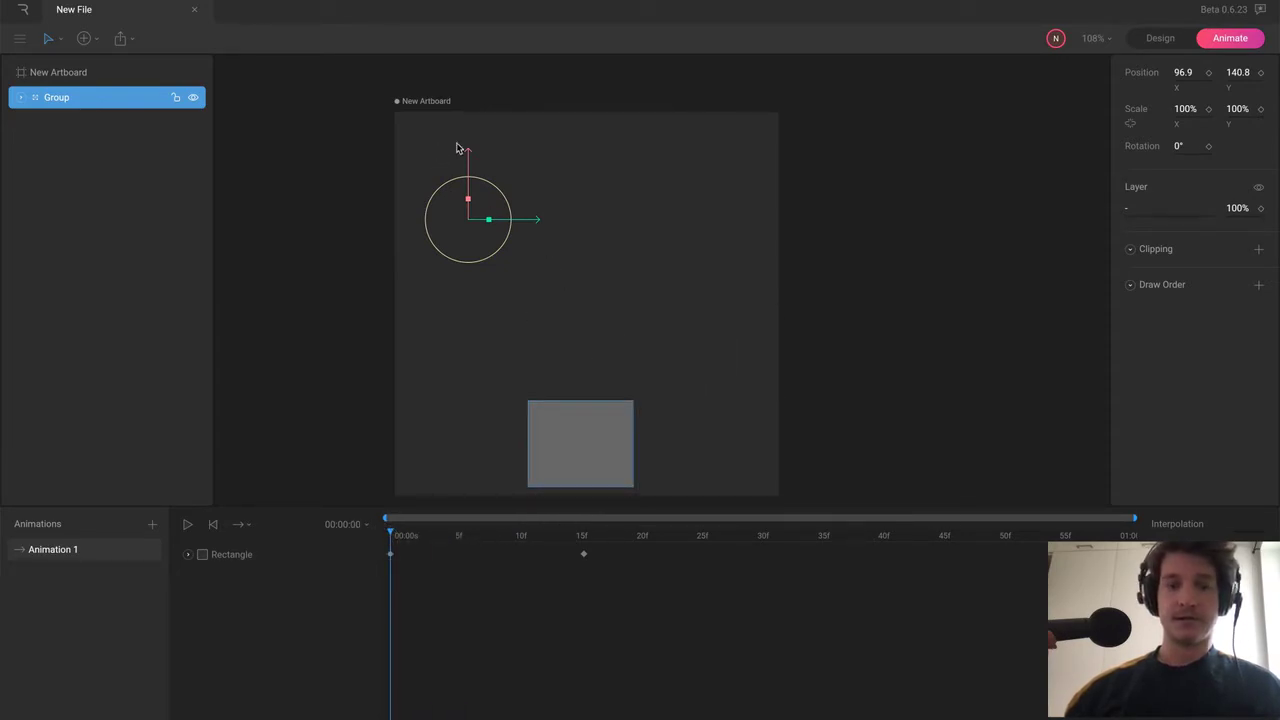
# - Gauge the group's offset from the artboard's top-left corner with a temporary rectangle about 102 × 136, and undo it
pyautogui.press('r')
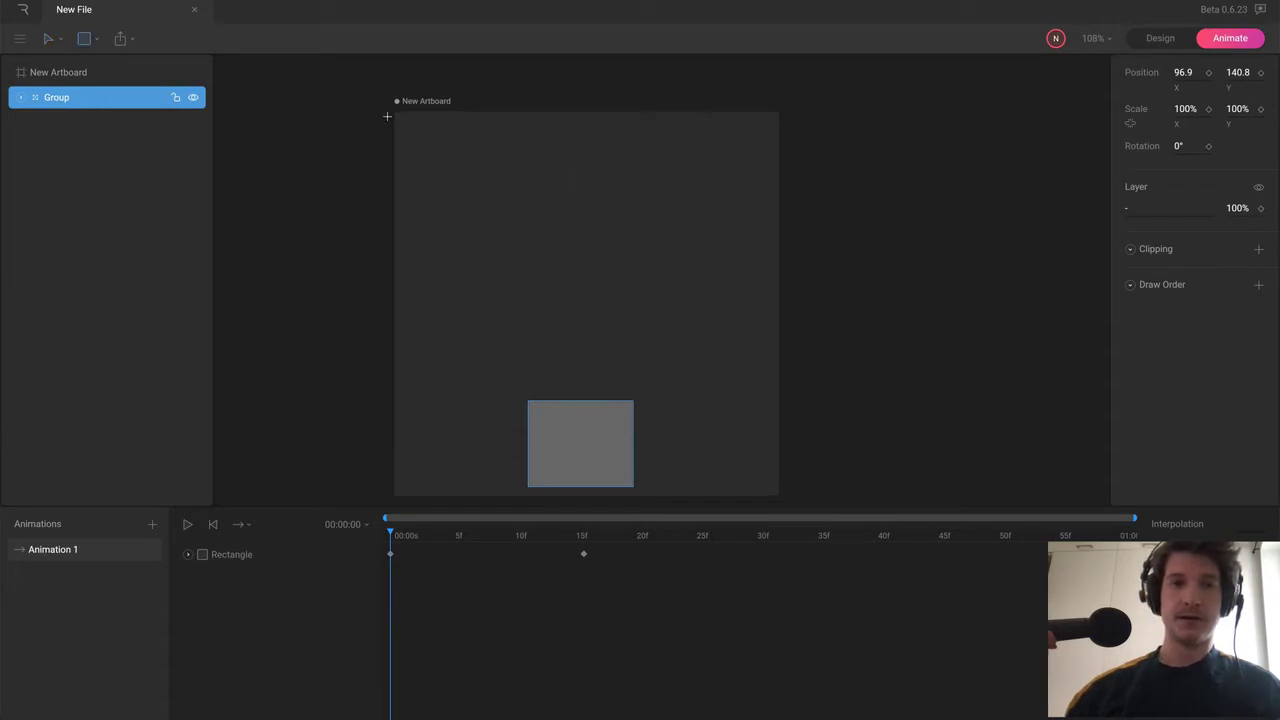
pyautogui.moveTo(394, 117); pyautogui.dragTo(472, 219)
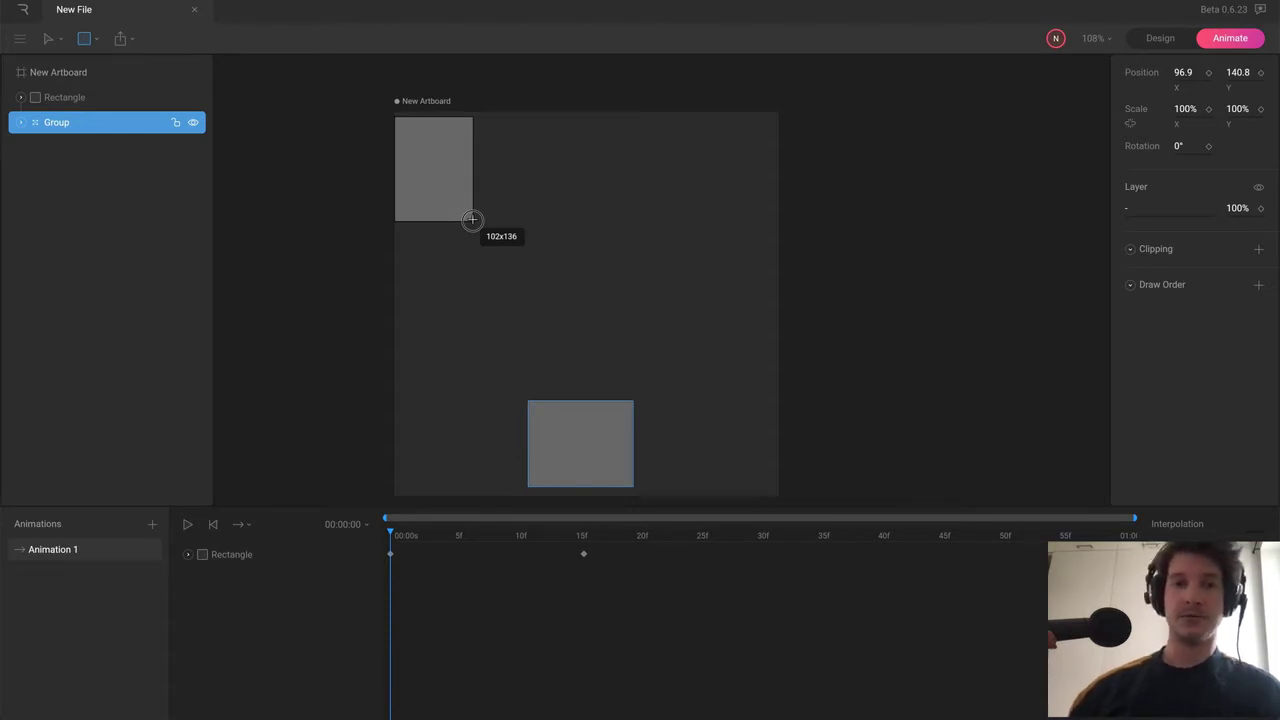
pyautogui.moveTo(472, 220); pyautogui.dragTo(473, 221)
pyautogui.hotkey('ctrl', 'z')
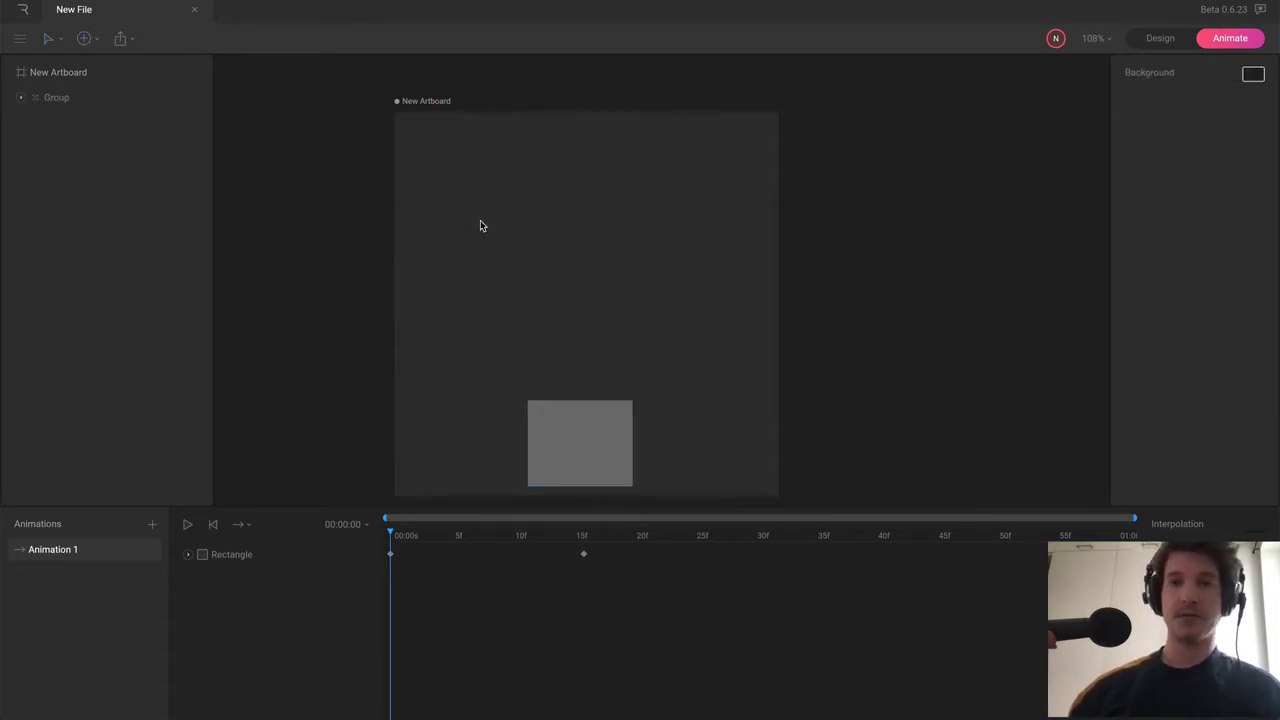
# - Expand the group in Design mode and inspect the group and its nested rectangle
pyautogui.click(1160, 38)
pyautogui.click(462, 222)
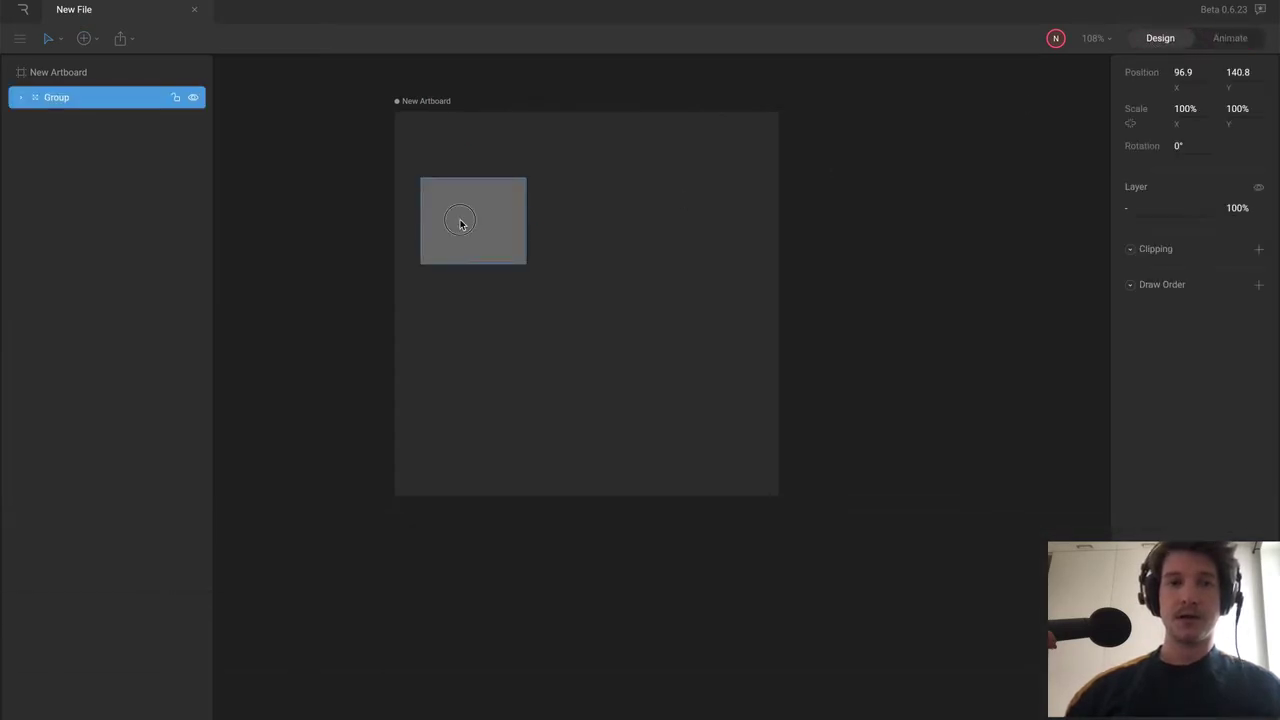
pyautogui.click(22, 98)
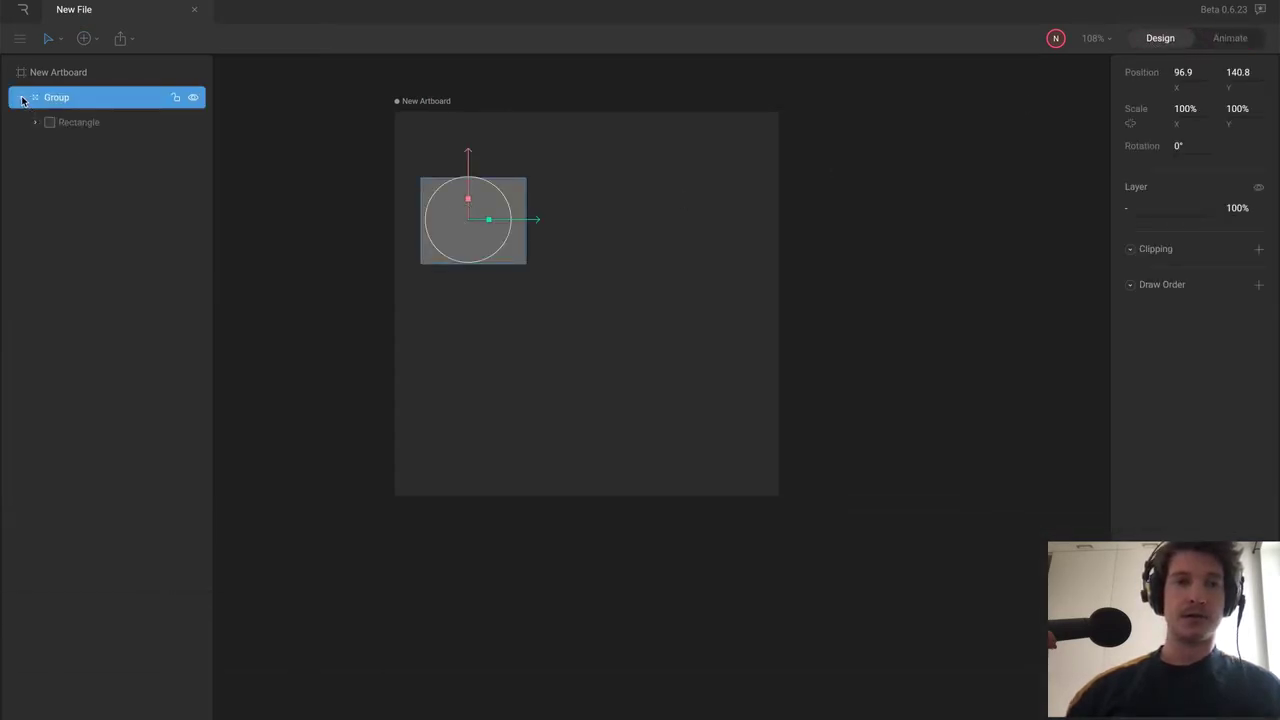
pyautogui.click(88, 122)
pyautogui.click(89, 100)
# - Undo parenting the rectangle to the group and the group's creation
pyautogui.press('Tab')
pyautogui.press('Tab')
pyautogui.hotkey('ctrl', 'z')
pyautogui.hotkey('ctrl', 'z')
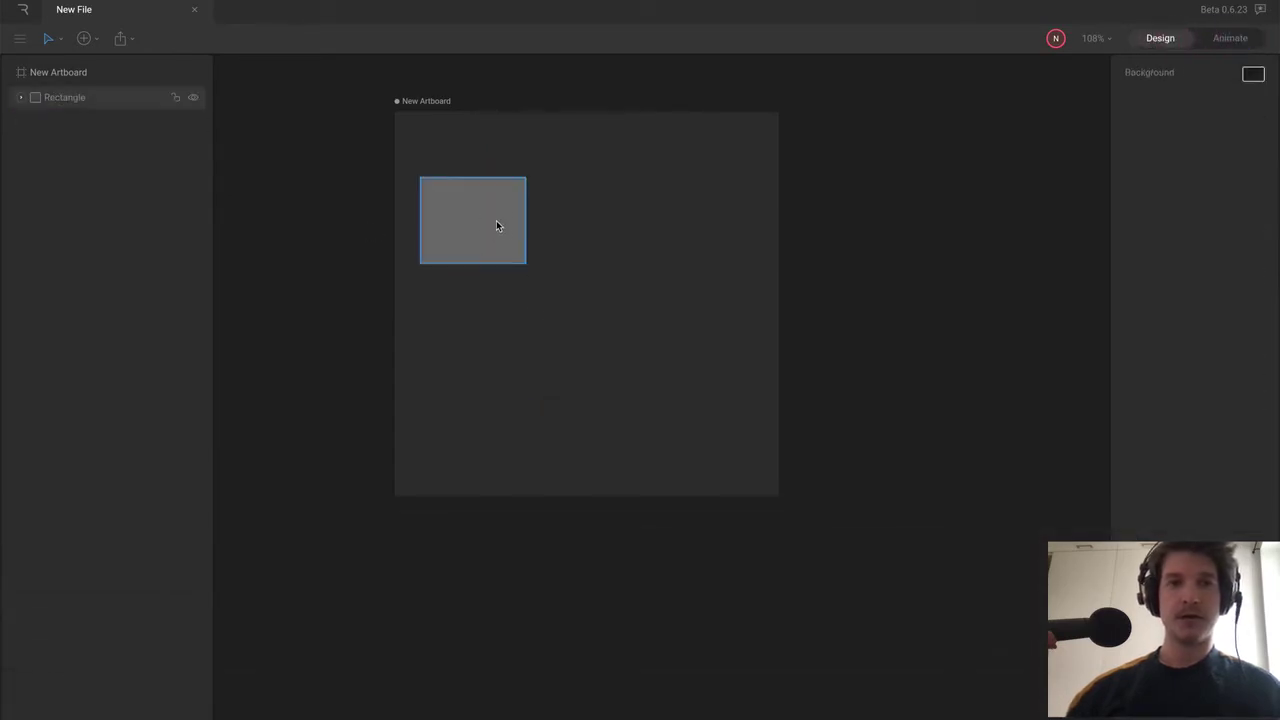
# - Place a group at the artboard's top-left corner and set its position to X 0, Y 0
pyautogui.press('a')
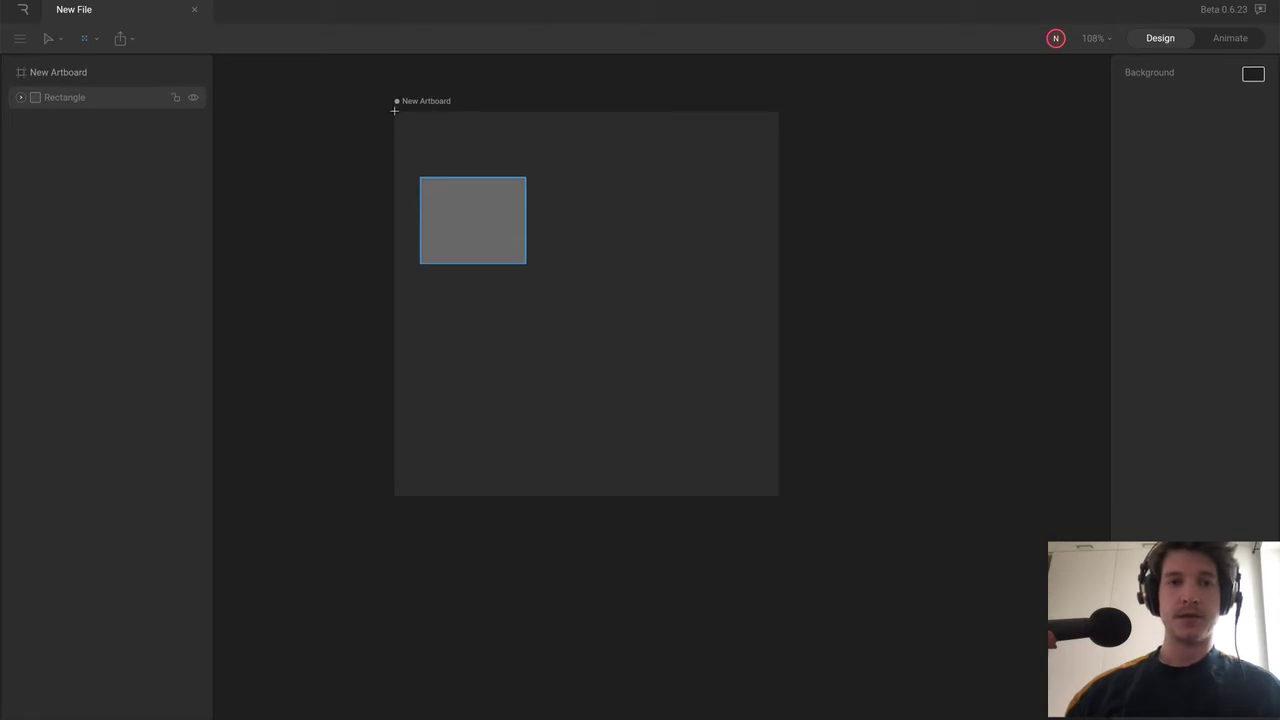
pyautogui.click(394, 111)
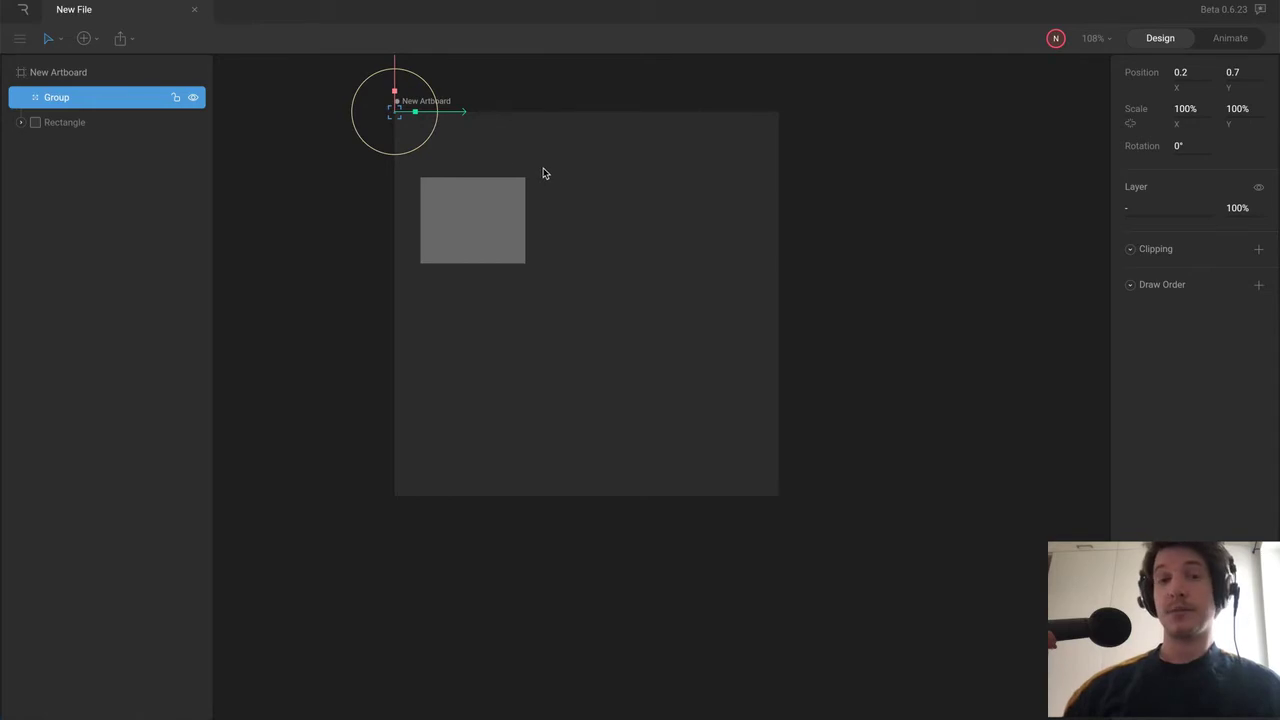
pyautogui.click(1190, 76)
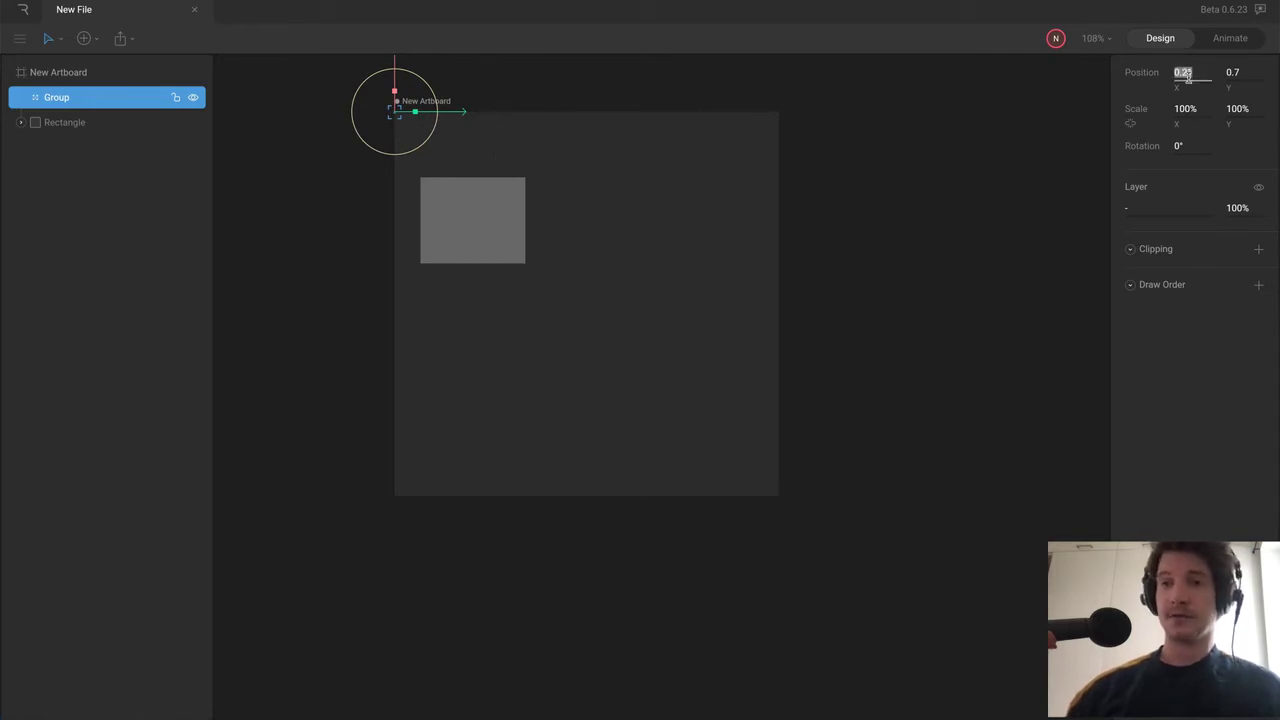
pyautogui.write('0')
pyautogui.click(1230, 73)
pyautogui.write('0')
pyautogui.click(451, 308)
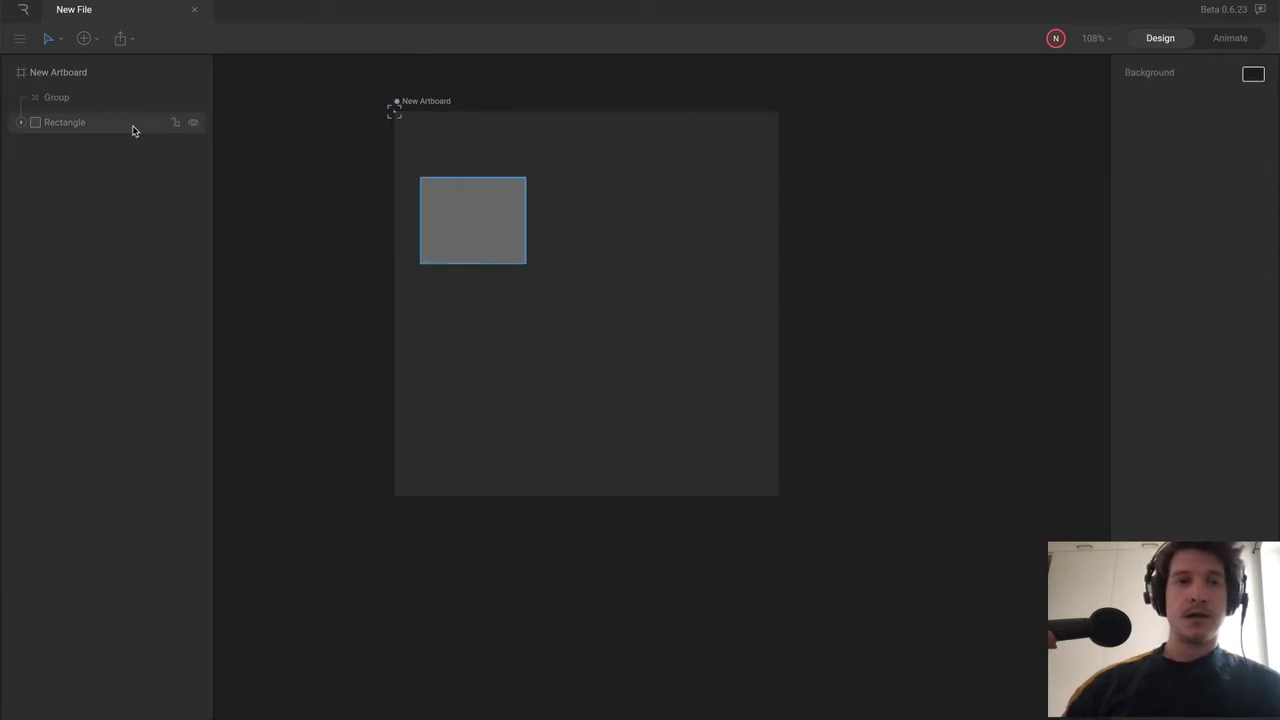
# - Parent the rectangle to the group at the artboard's top-left corner and select the expanded group
pyautogui.click(98, 131)
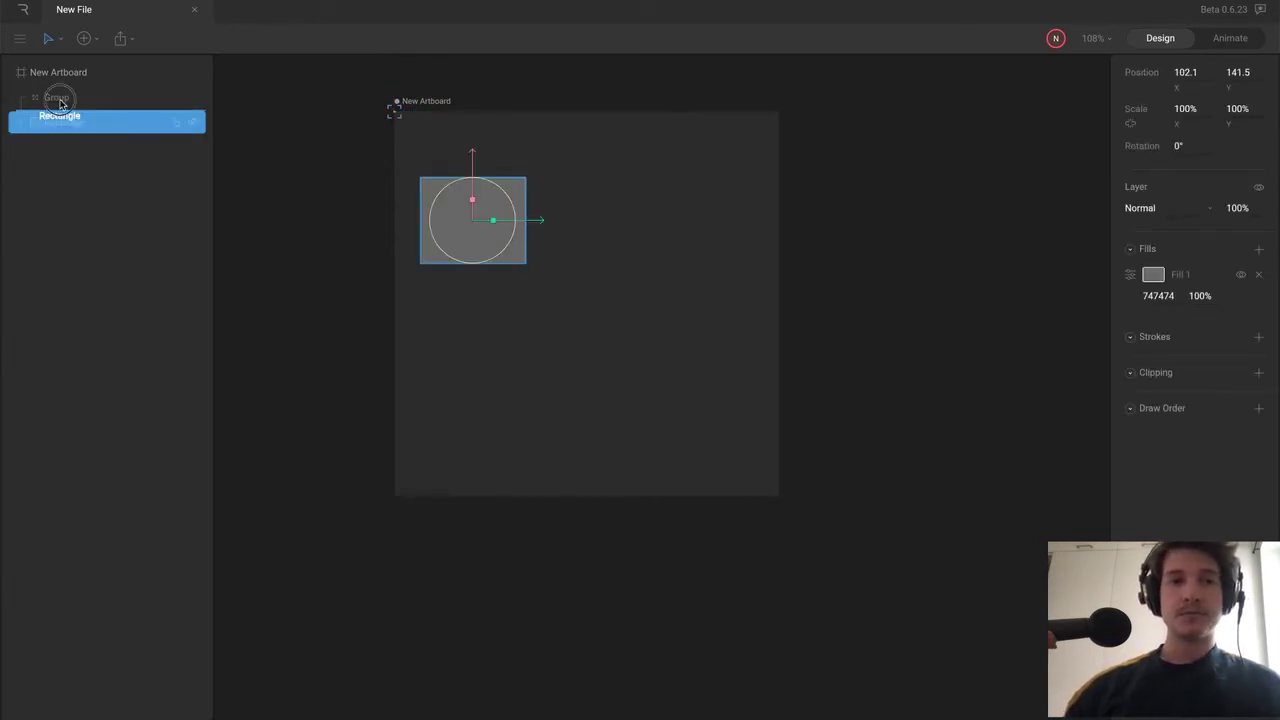
pyautogui.click(20, 97)
pyautogui.click(59, 101)
pyautogui.click(20, 98)
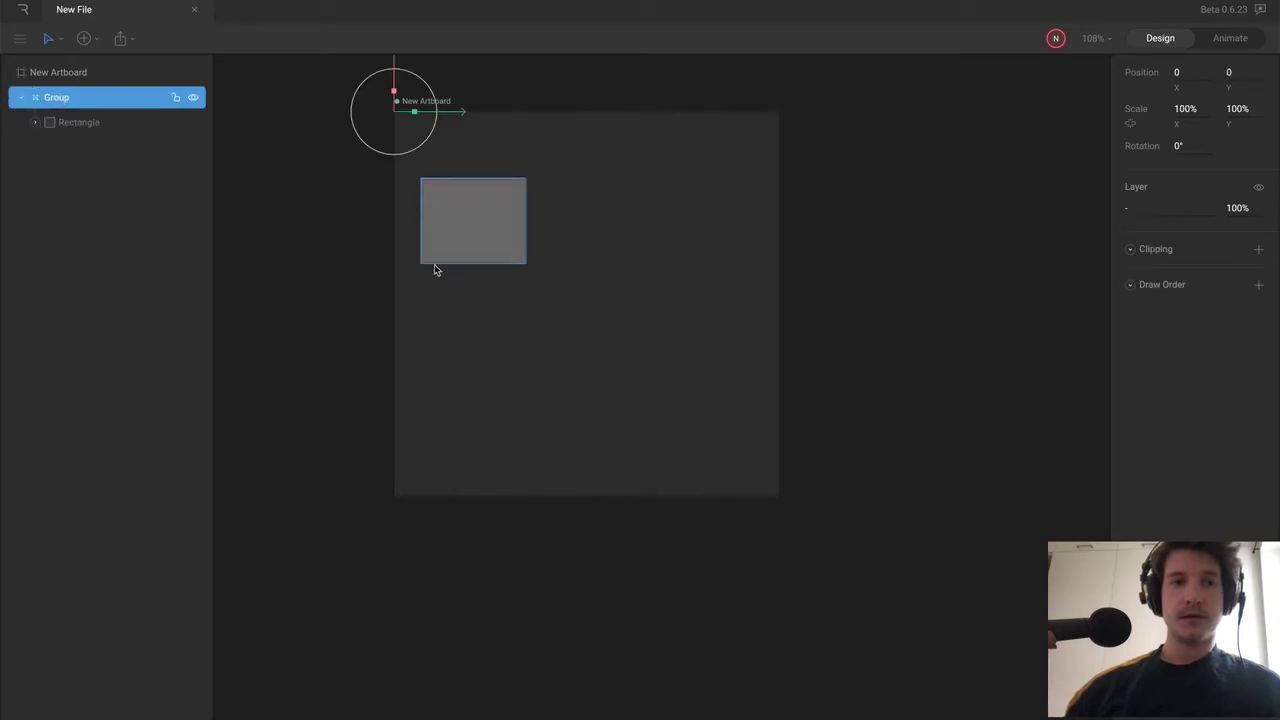
# - Check the grouped rectangle's position at frame 0 in Animate mode and return to Design mode
pyautogui.click(1232, 38)
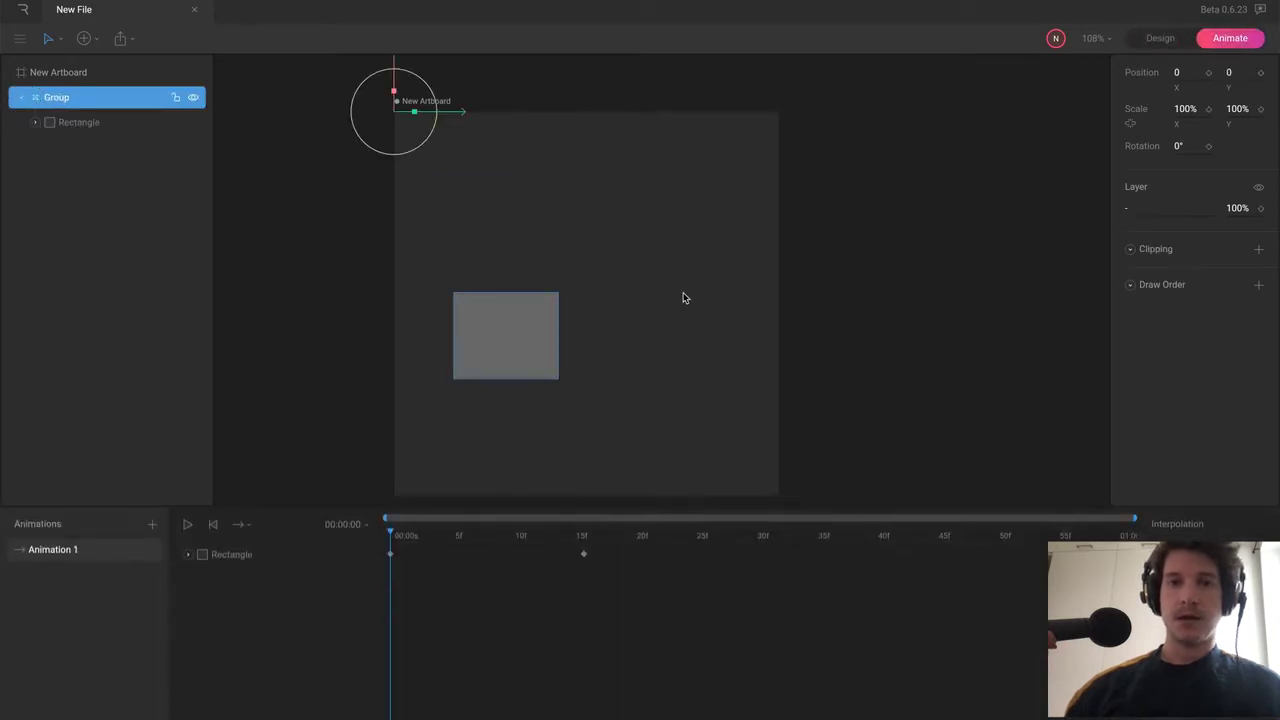
pyautogui.moveTo(391, 538); pyautogui.dragTo(354, 534)
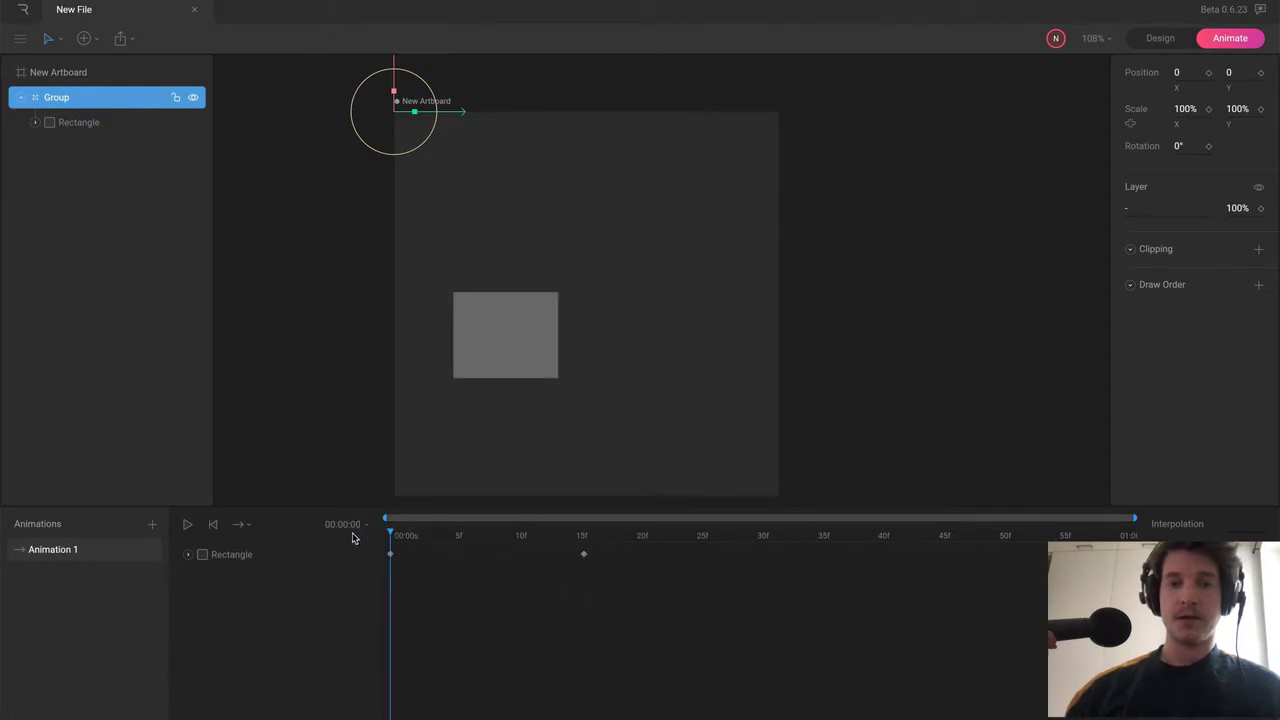
pyautogui.click(1160, 38)
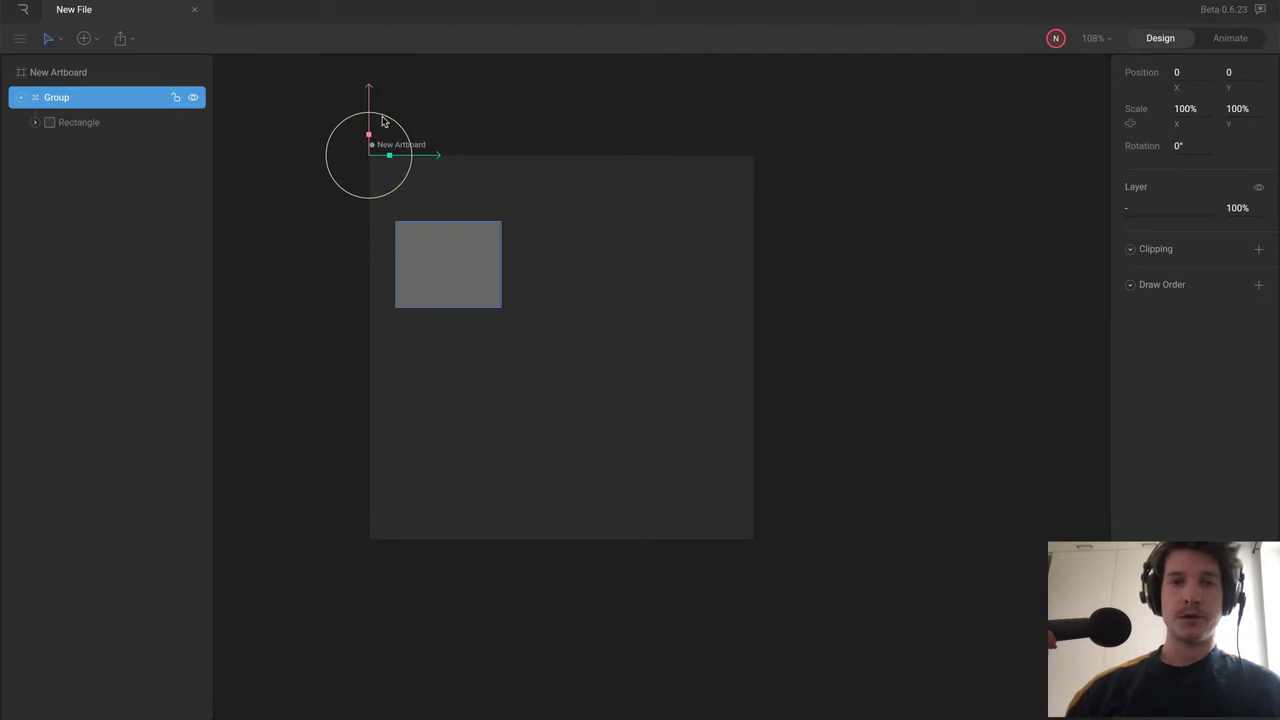
# - Undo a trial rotation of the group and move the group to about X 197, Y 282 in Design mode
pyautogui.moveTo(381, 121); pyautogui.dragTo(393, 171)
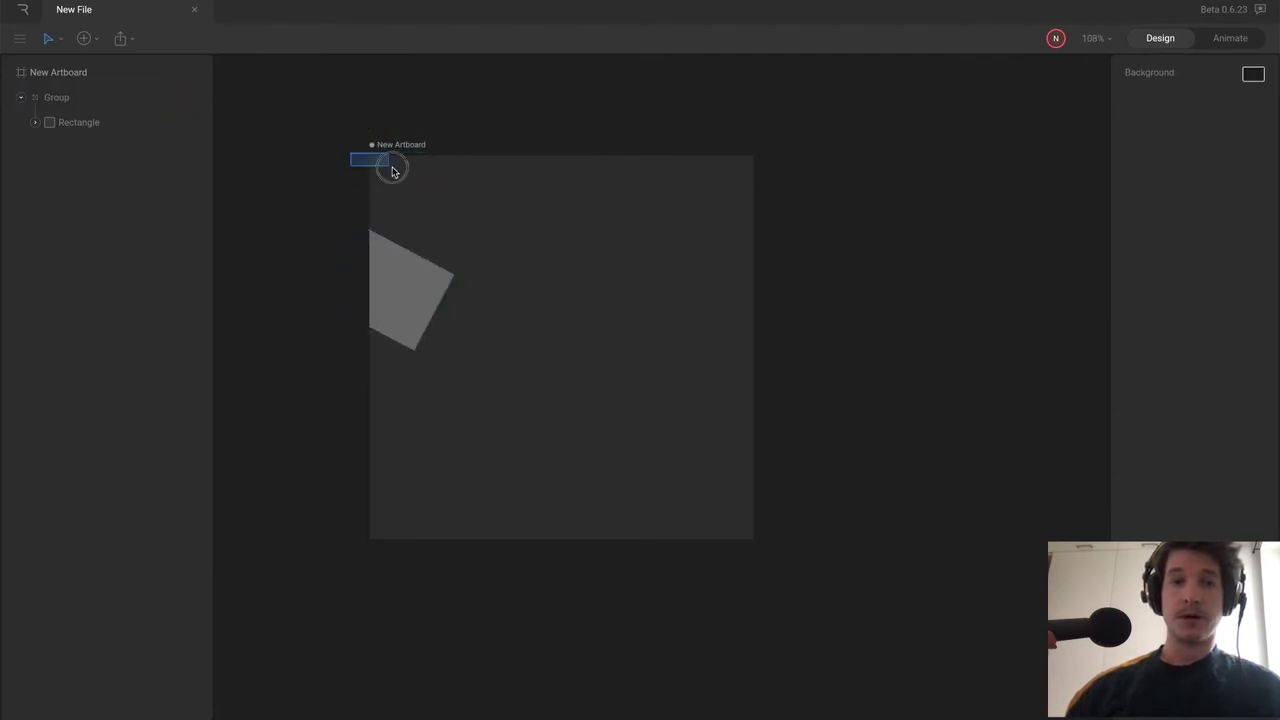
pyautogui.hotkey('ctrl', 'z')
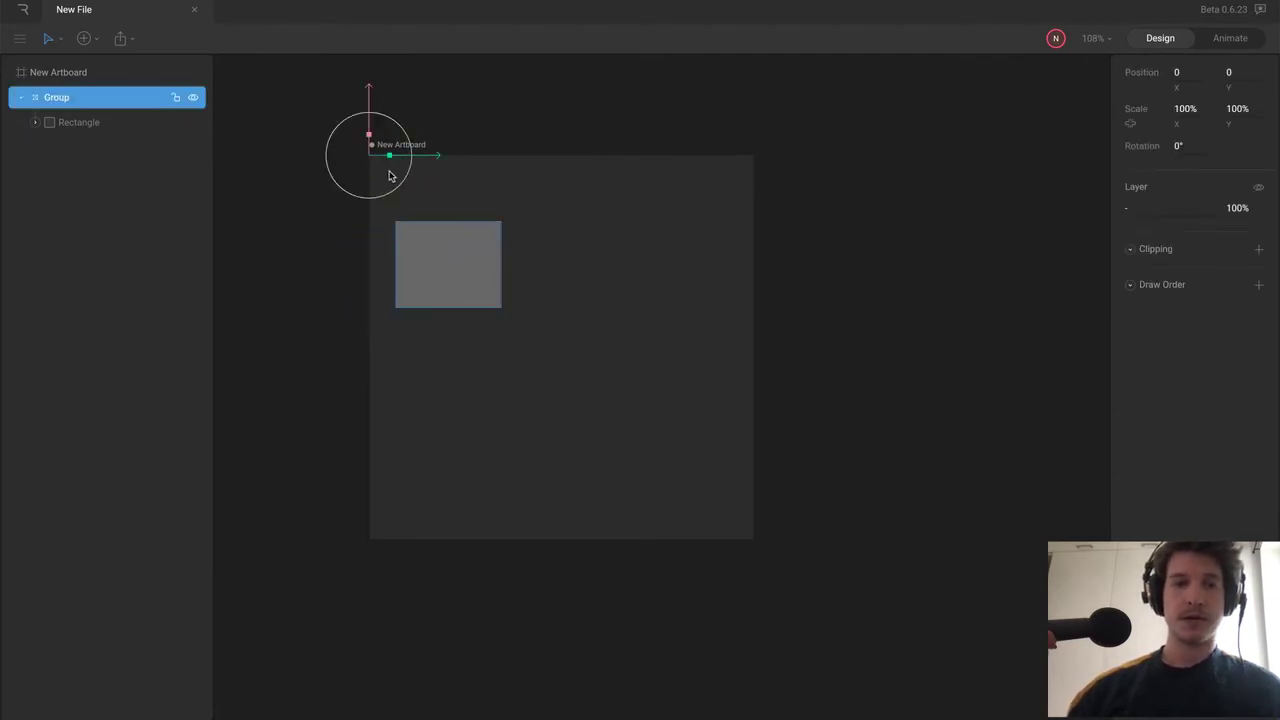
pyautogui.moveTo(421, 167); pyautogui.dragTo(586, 157)
pyautogui.moveTo(520, 90); pyautogui.dragTo(532, 335)
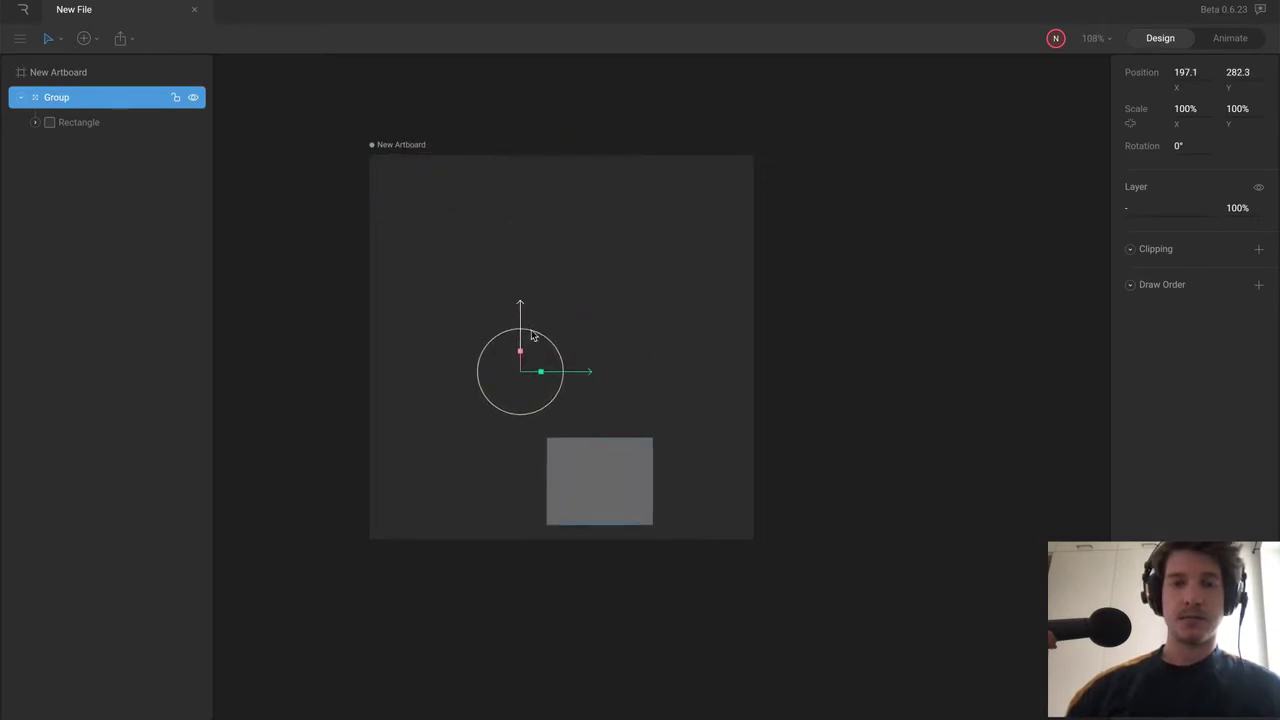
# - Inspect in Animate mode how the rectangle sits at its keyframes inside the moved group, scrubbing the timeline from frame 0
pyautogui.click(1236, 39)
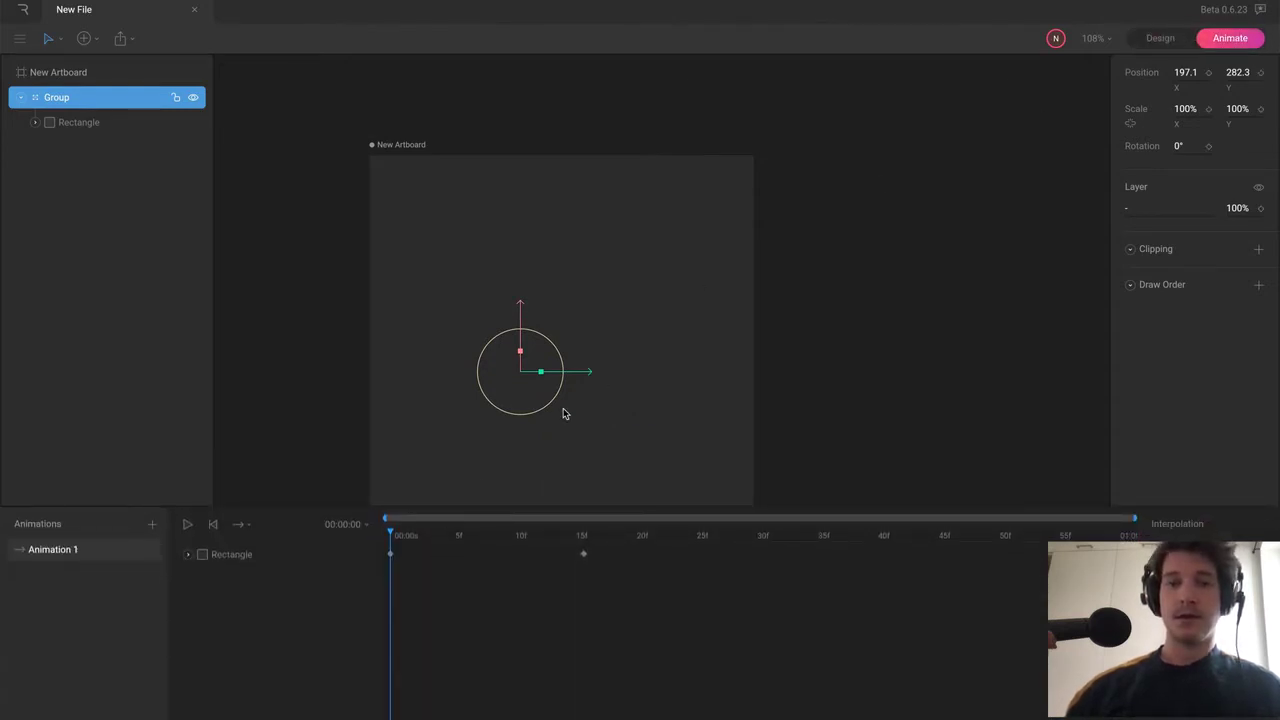
pyautogui.scroll(-5, 563, 411)
pyautogui.scroll(2, 563, 411)
pyautogui.scroll(3, 551, 371)
pyautogui.hscroll(-2, 551, 371)
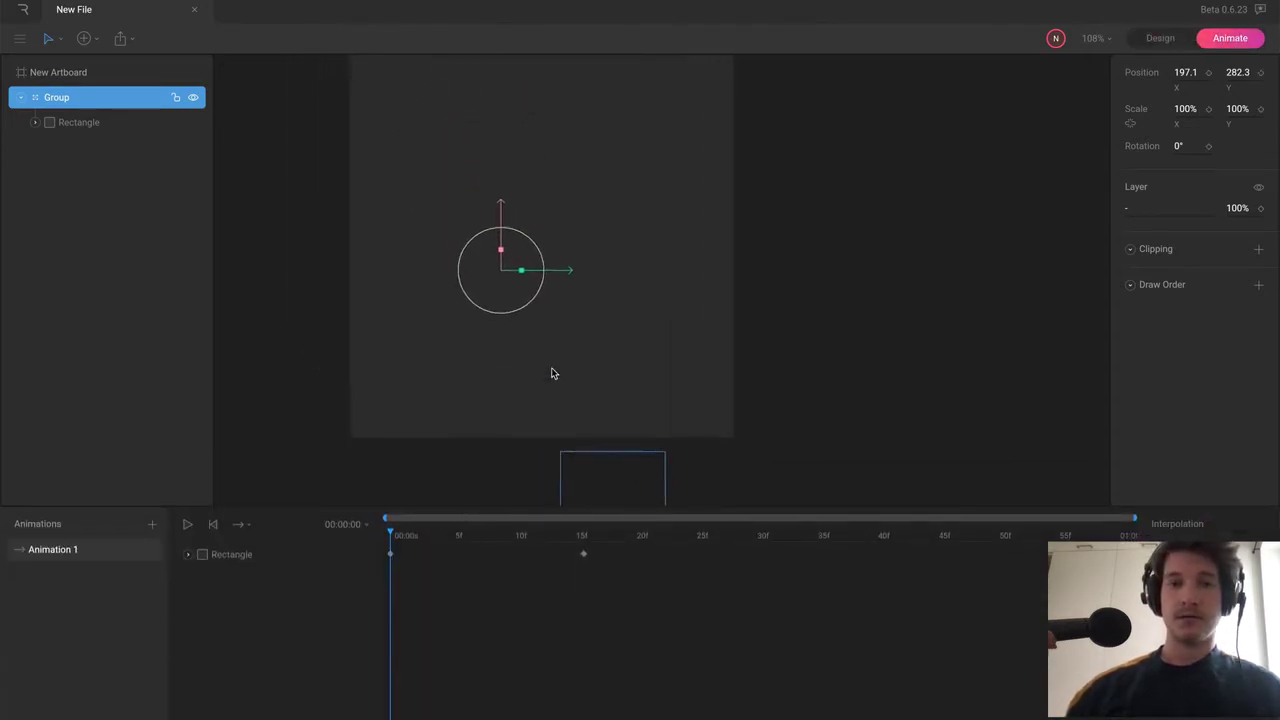
pyautogui.moveTo(391, 532); pyautogui.dragTo(620, 540)
pyautogui.moveTo(395, 557)
pyautogui.mouseDown()
pyautogui.moveTo(594, 546)
pyautogui.moveTo(386, 556)
pyautogui.mouseUp()
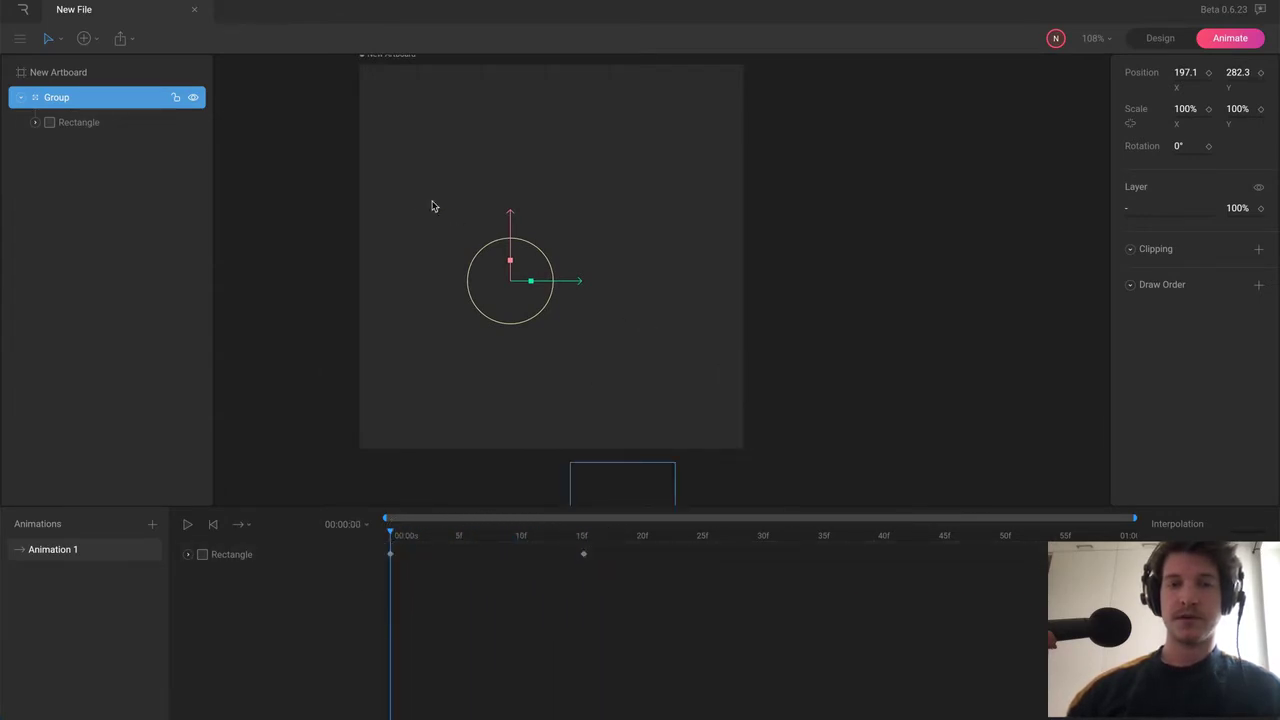
# - Key the group's position at frame 0 to about X 92.7, Y 99
pyautogui.click(517, 227)
pyautogui.moveTo(517, 227); pyautogui.dragTo(517, 86)
pyautogui.moveTo(578, 148); pyautogui.dragTo(496, 162)
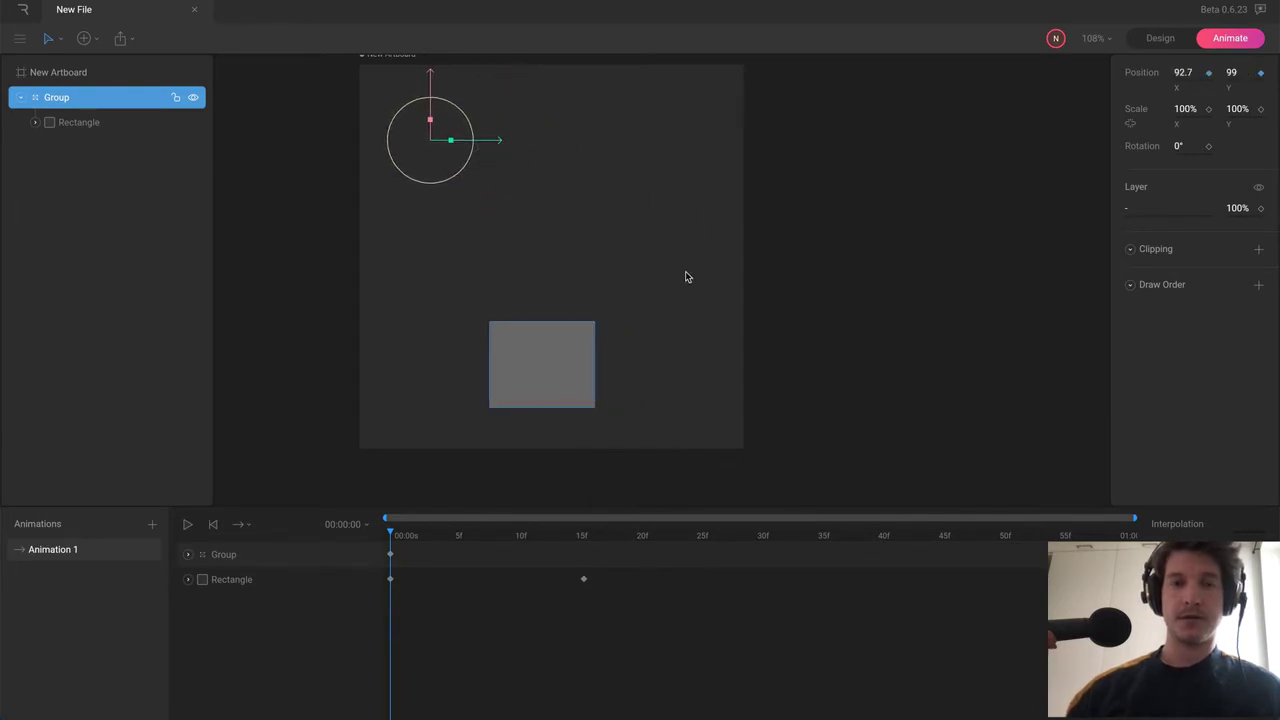
# - Compare the rectangle's position at its second keyframe in Animate mode with its position in Design mode
pyautogui.click(586, 539)
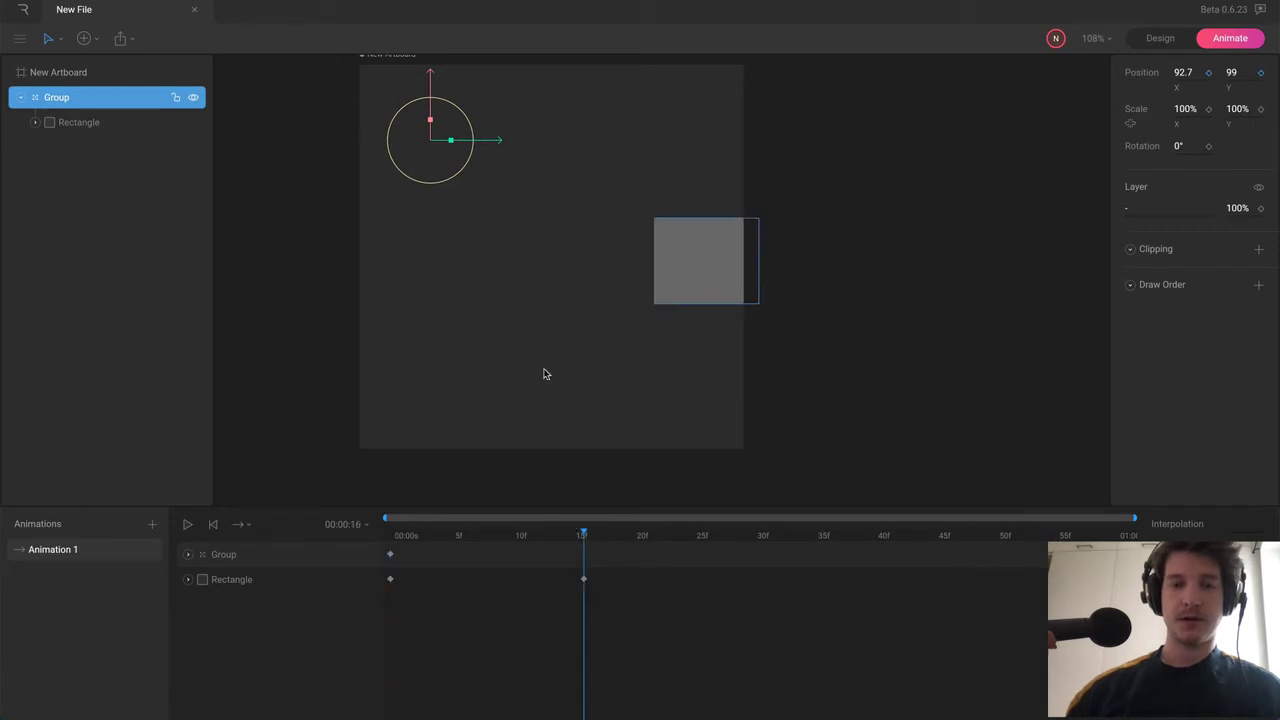
pyautogui.scroll(3, 535, 340)
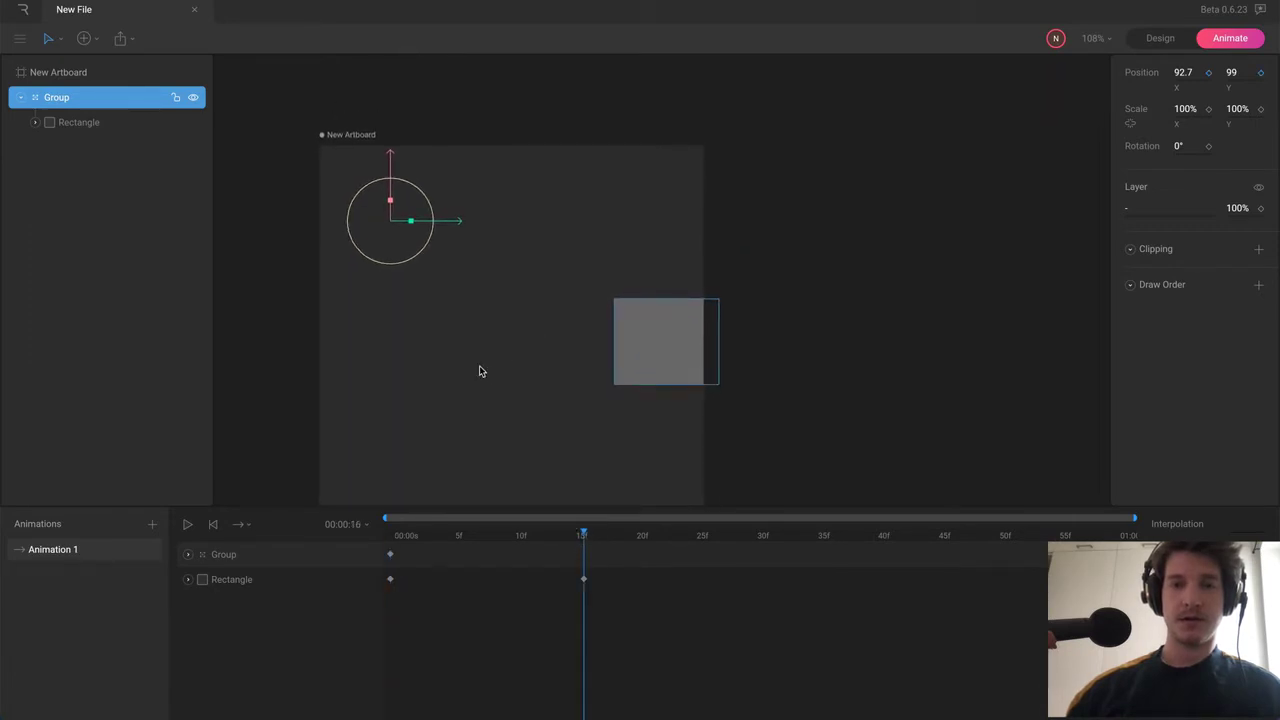
pyautogui.click(1147, 44)
pyautogui.click(637, 334)
pyautogui.click(521, 466)
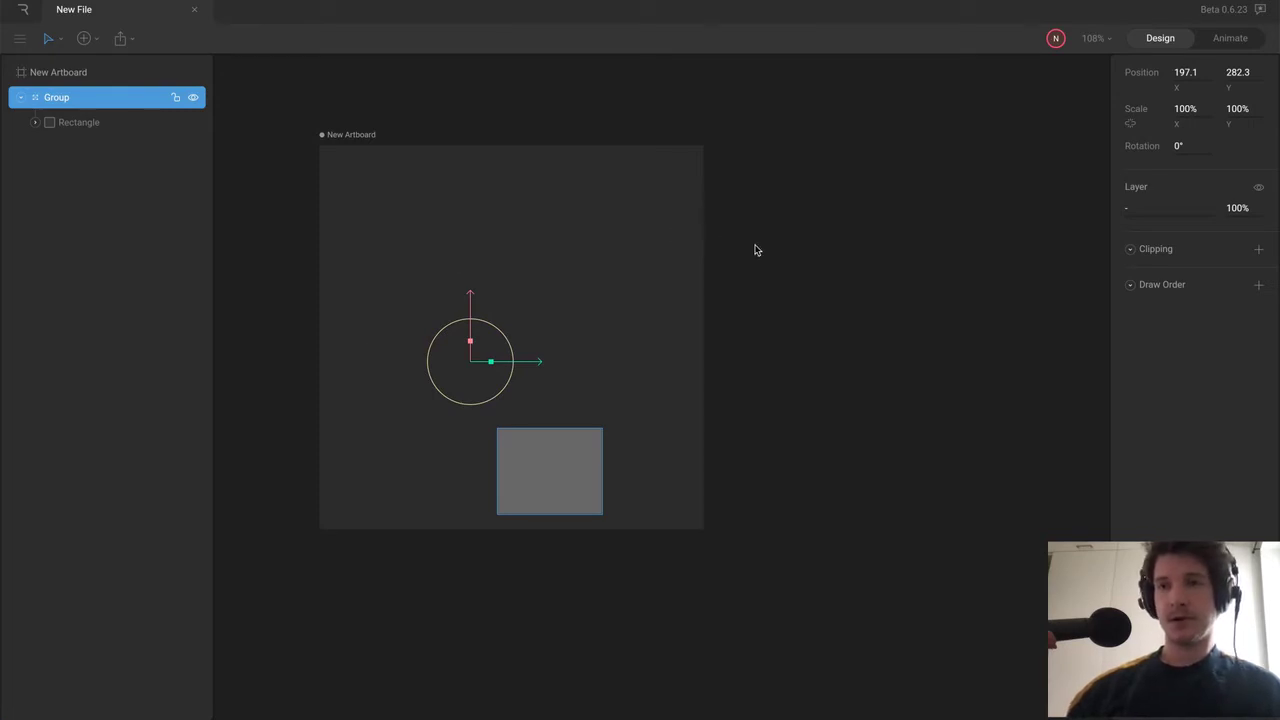
pyautogui.click(755, 309)
pyautogui.click(526, 491)
pyautogui.click(574, 229)
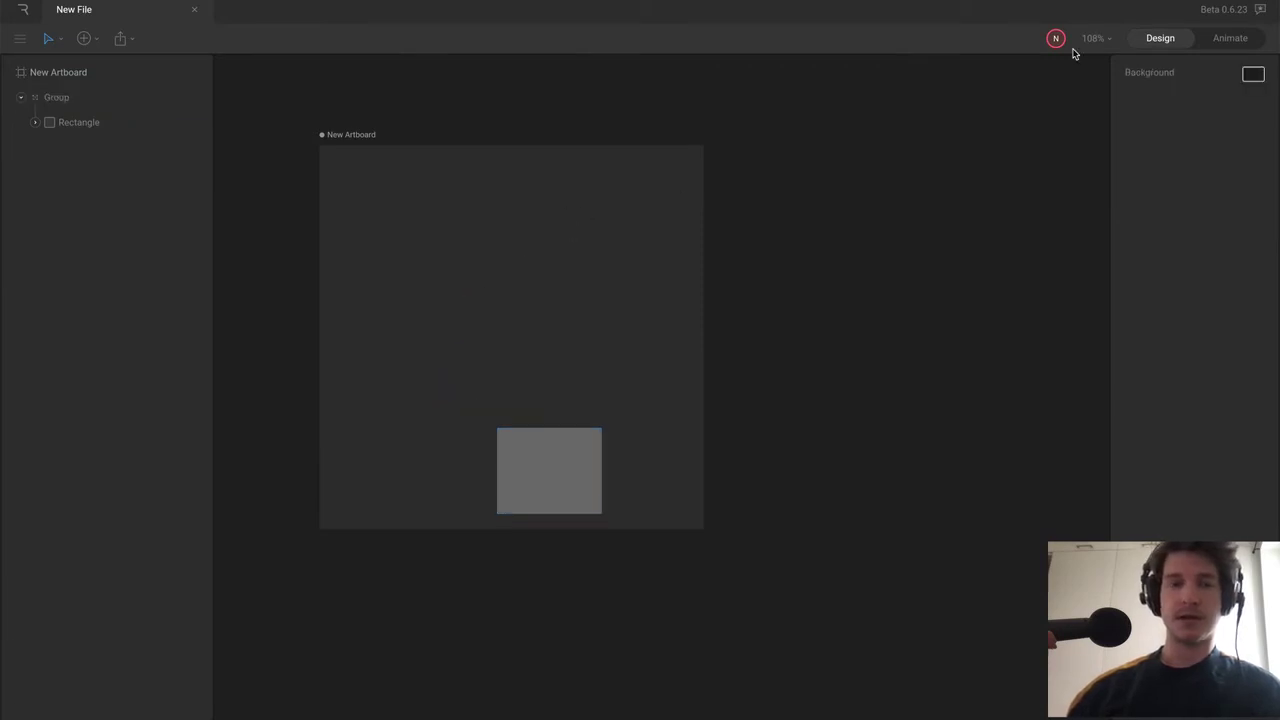
# - Return the animation to frame 0 in Animate mode and play it to review the rectangle's motion
pyautogui.click(1229, 38)
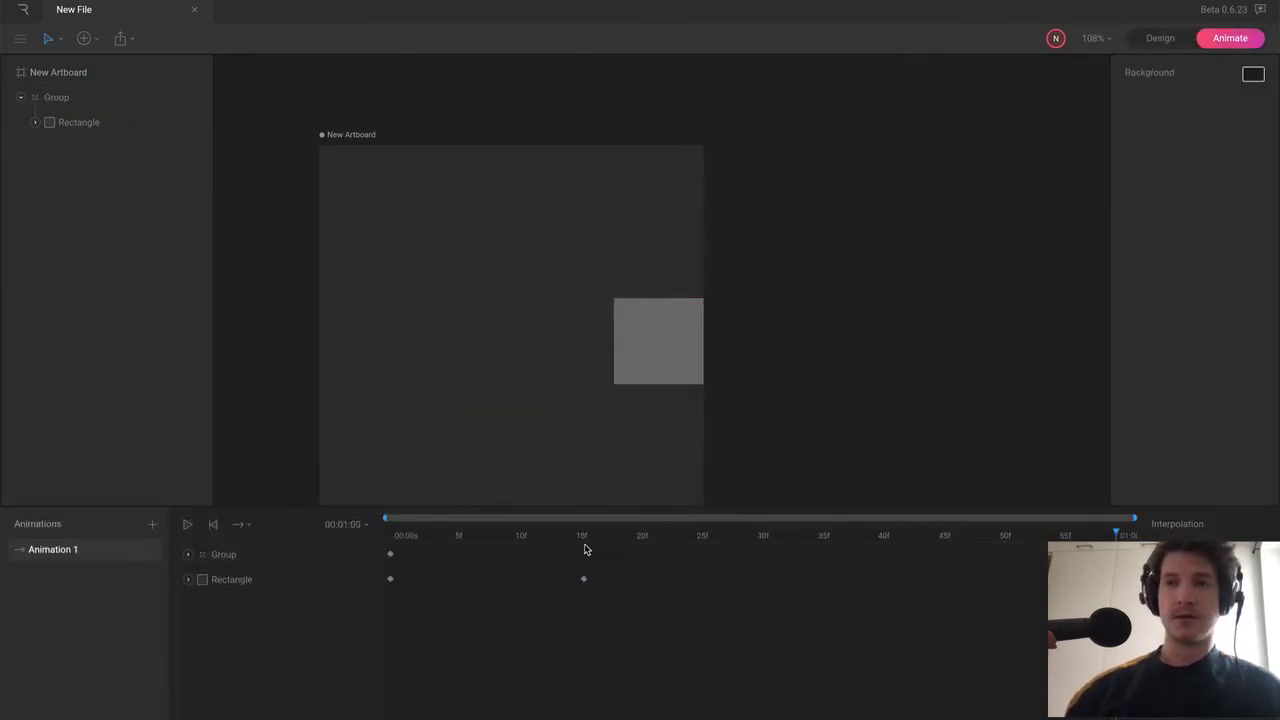
pyautogui.moveTo(585, 549); pyautogui.dragTo(323, 566)
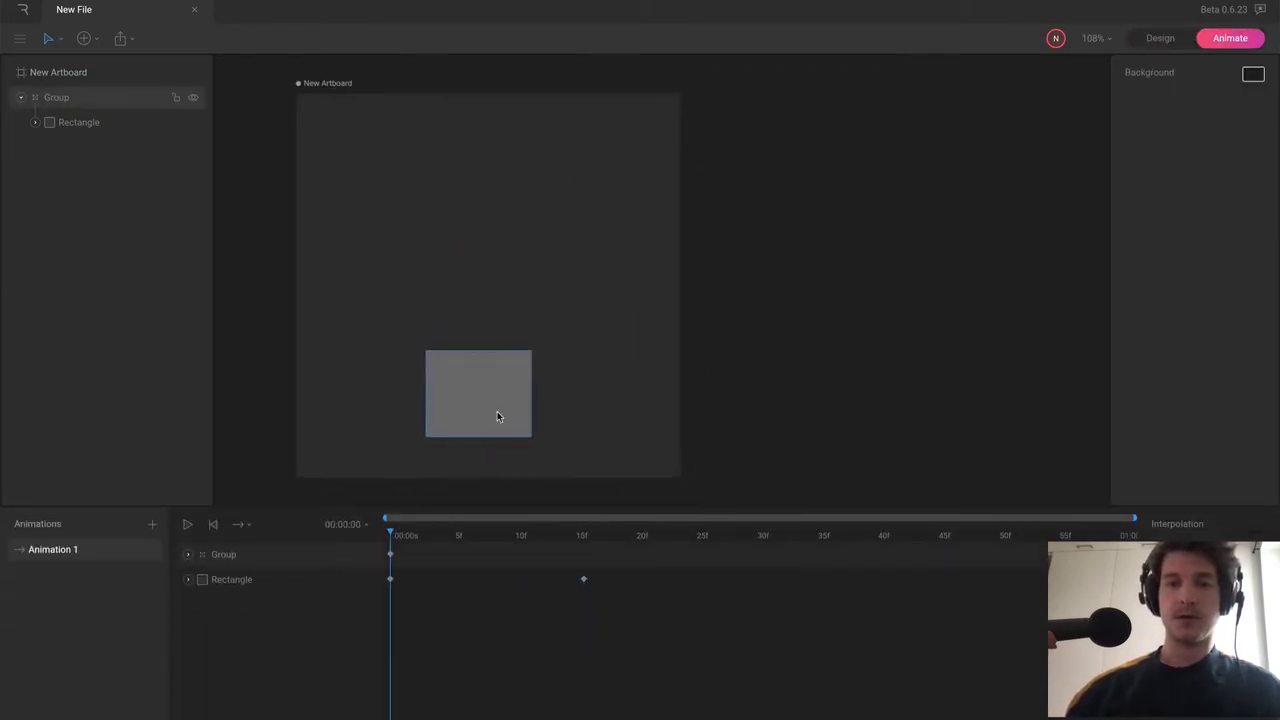
pyautogui.press('space')
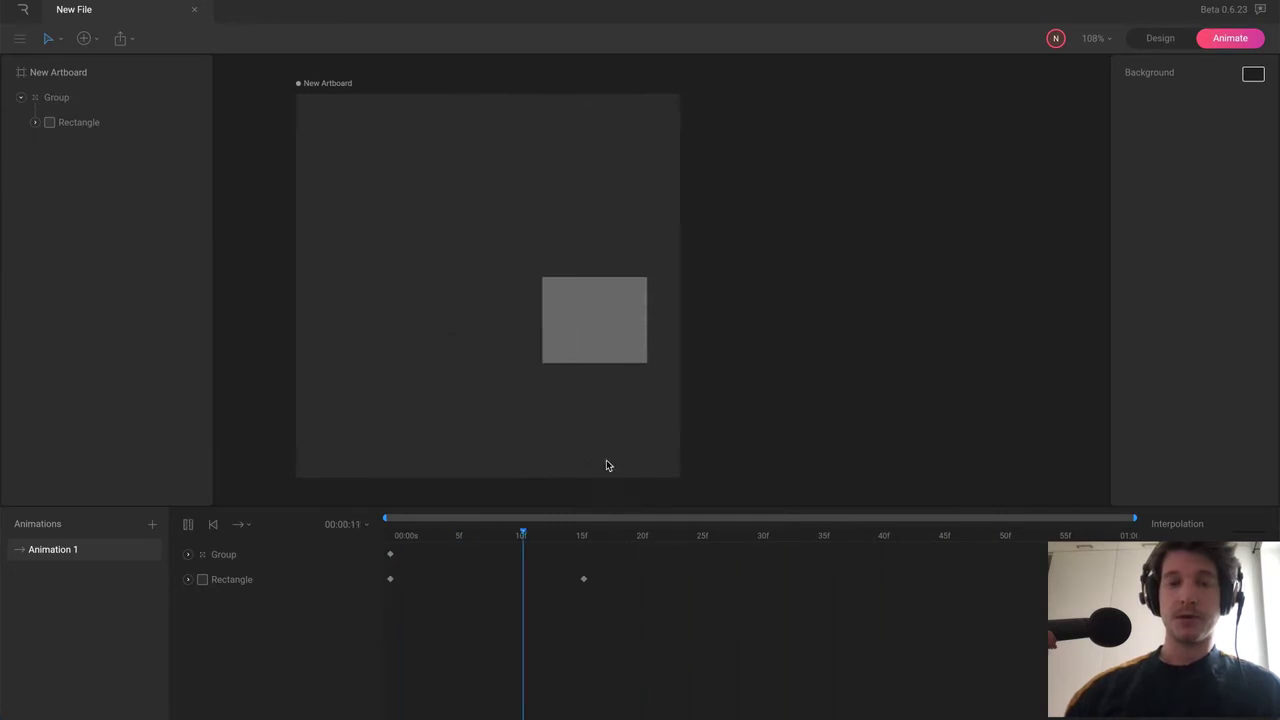
# - Re-key the group's position at frame 0 to about X -39.6, Y -142.3, play the animation and deselect the group
pyautogui.click(400, 534)
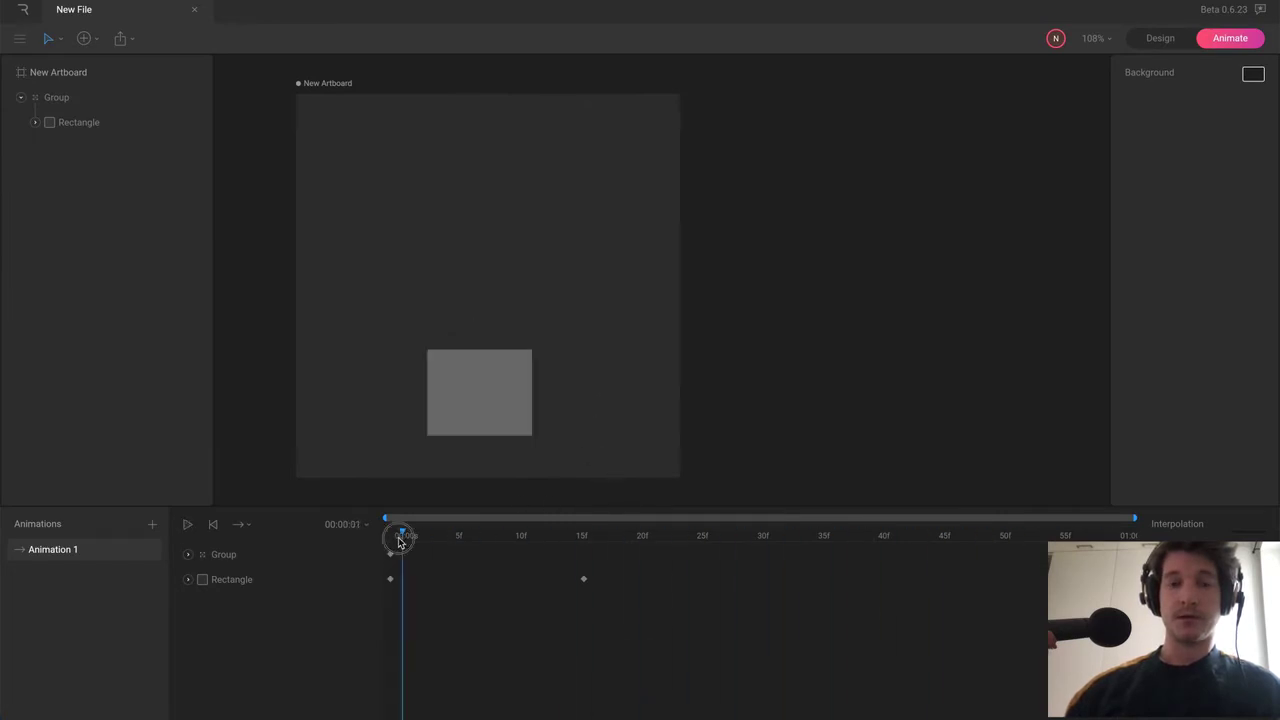
pyautogui.click(265, 555)
pyautogui.moveTo(370, 122); pyautogui.dragTo(366, 2)
pyautogui.scroll(5, 394, 109)
pyautogui.moveTo(446, 112); pyautogui.dragTo(351, 120)
pyautogui.press('space')
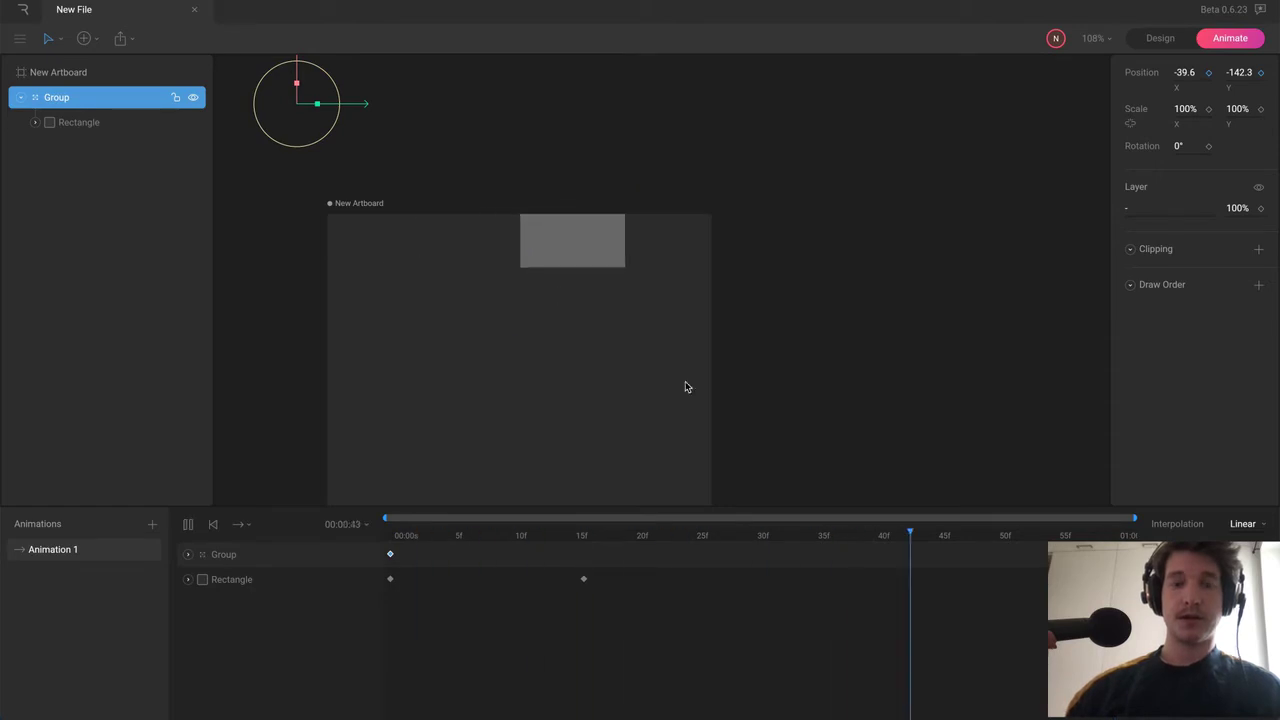
pyautogui.click(779, 331)
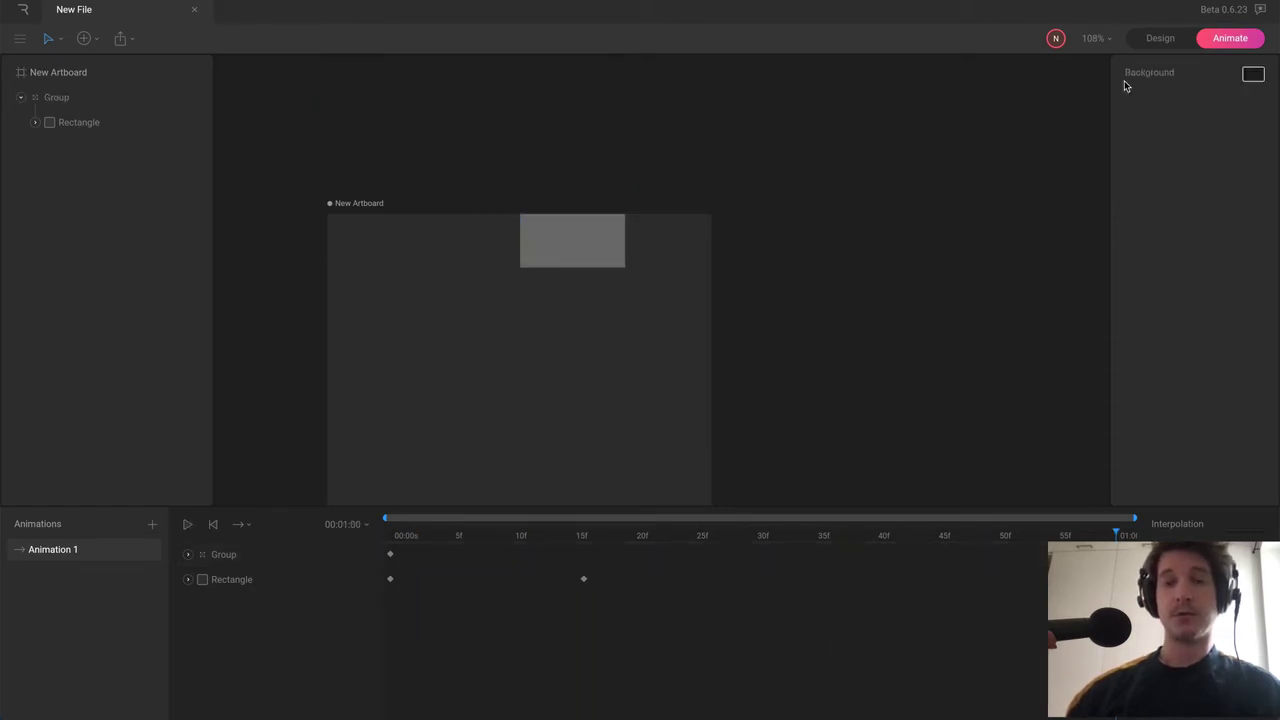
# - Add a second artboard about 470 × 483 to the right of the existing one in Design mode
pyautogui.click(1160, 38)
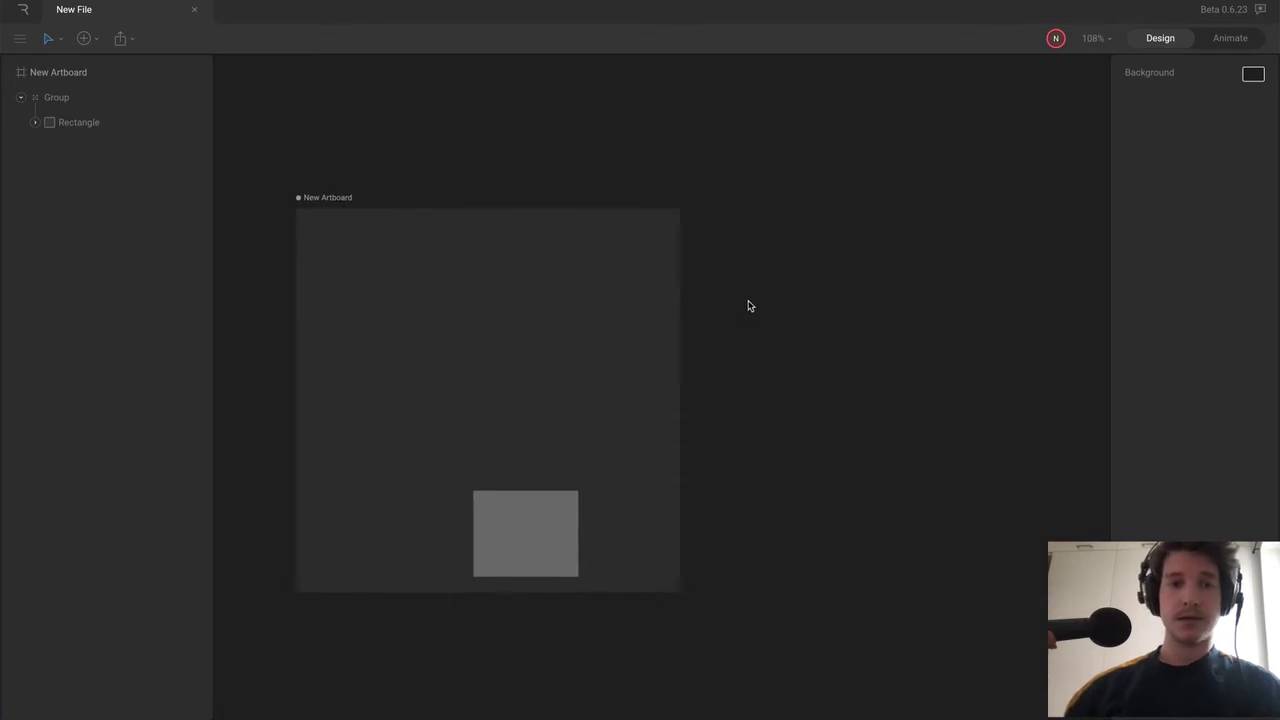
pyautogui.click(85, 39)
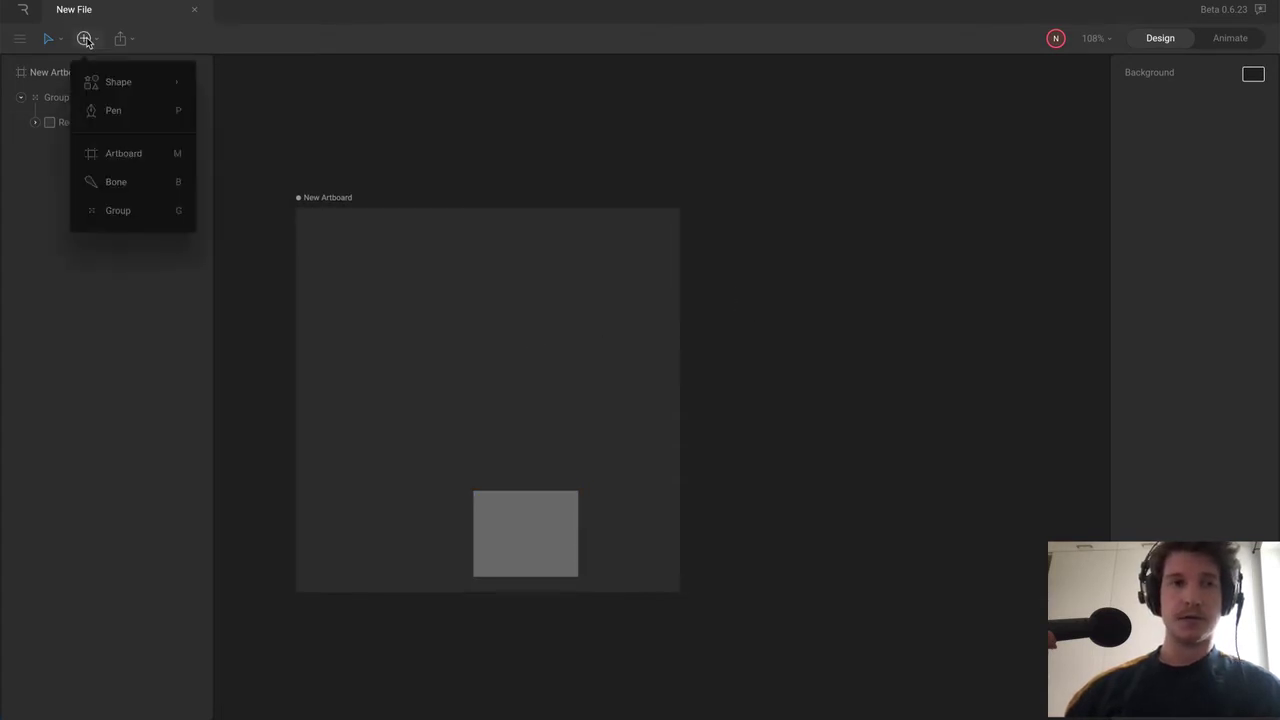
pyautogui.click(144, 148)
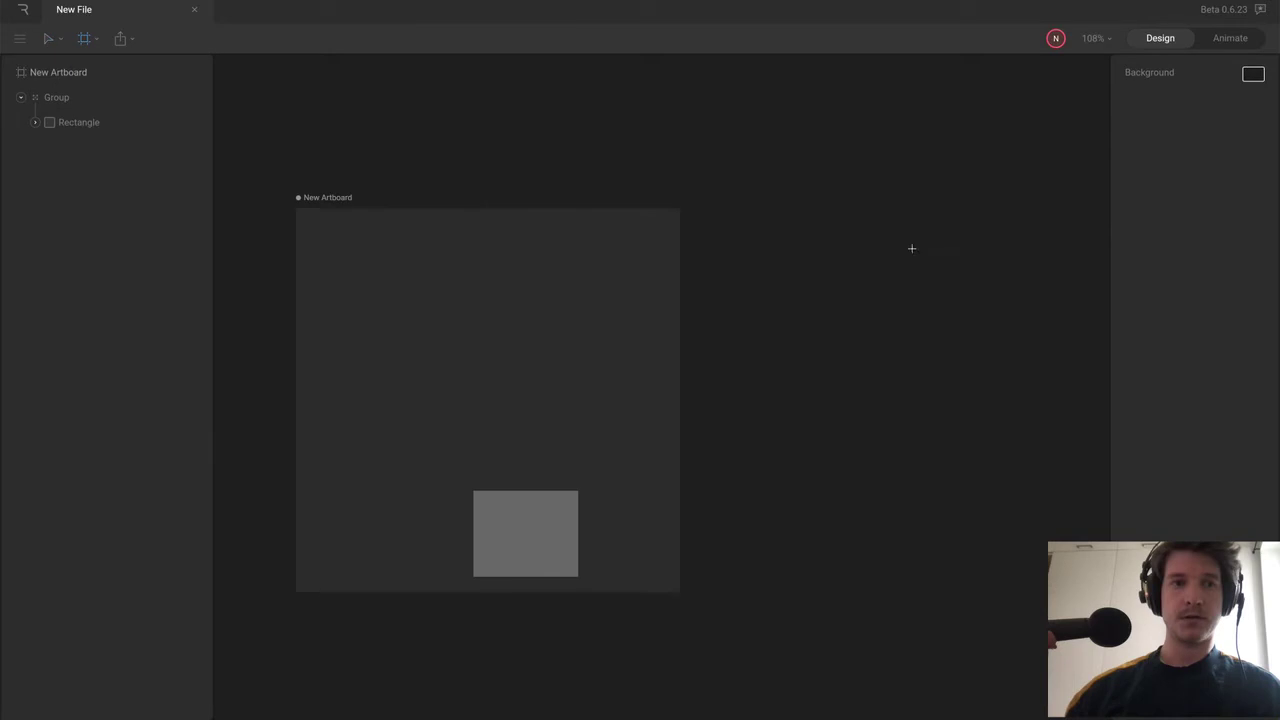
pyautogui.moveTo(757, 210); pyautogui.dragTo(1108, 580)
pyautogui.hscroll(5, 971, 446)
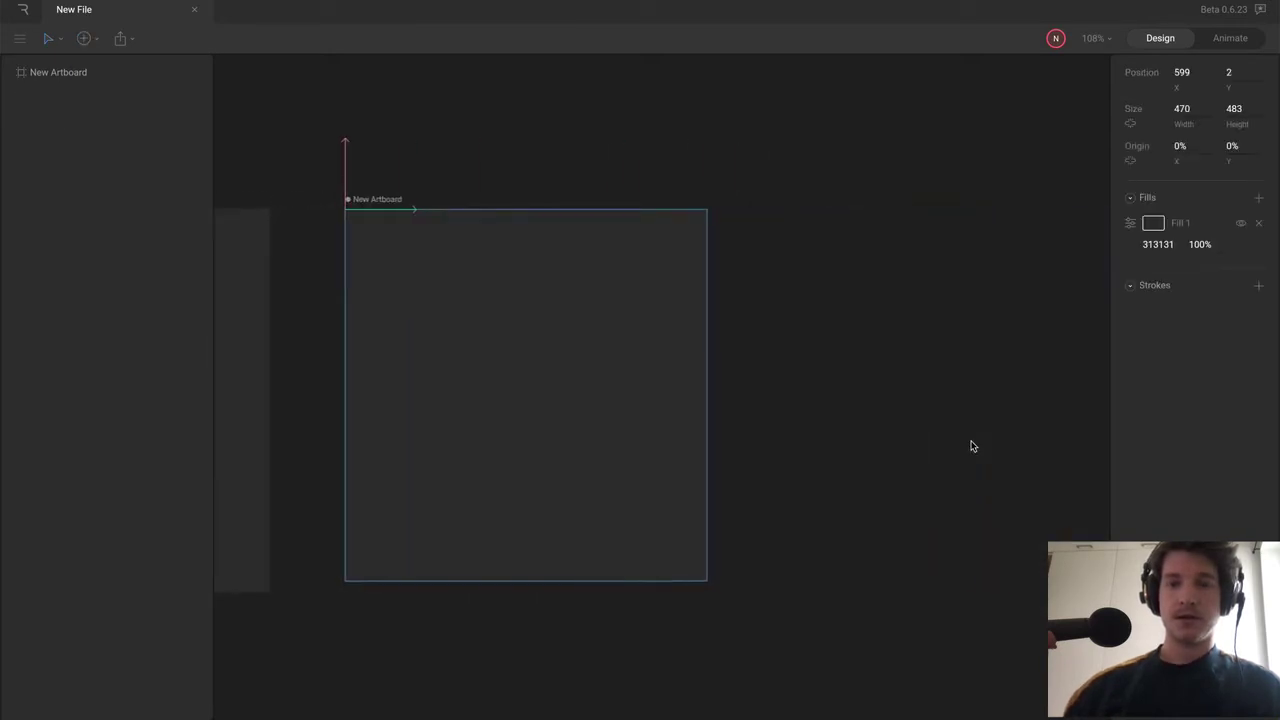
pyautogui.hscroll(-2, 971, 446)
pyautogui.press('Escape')
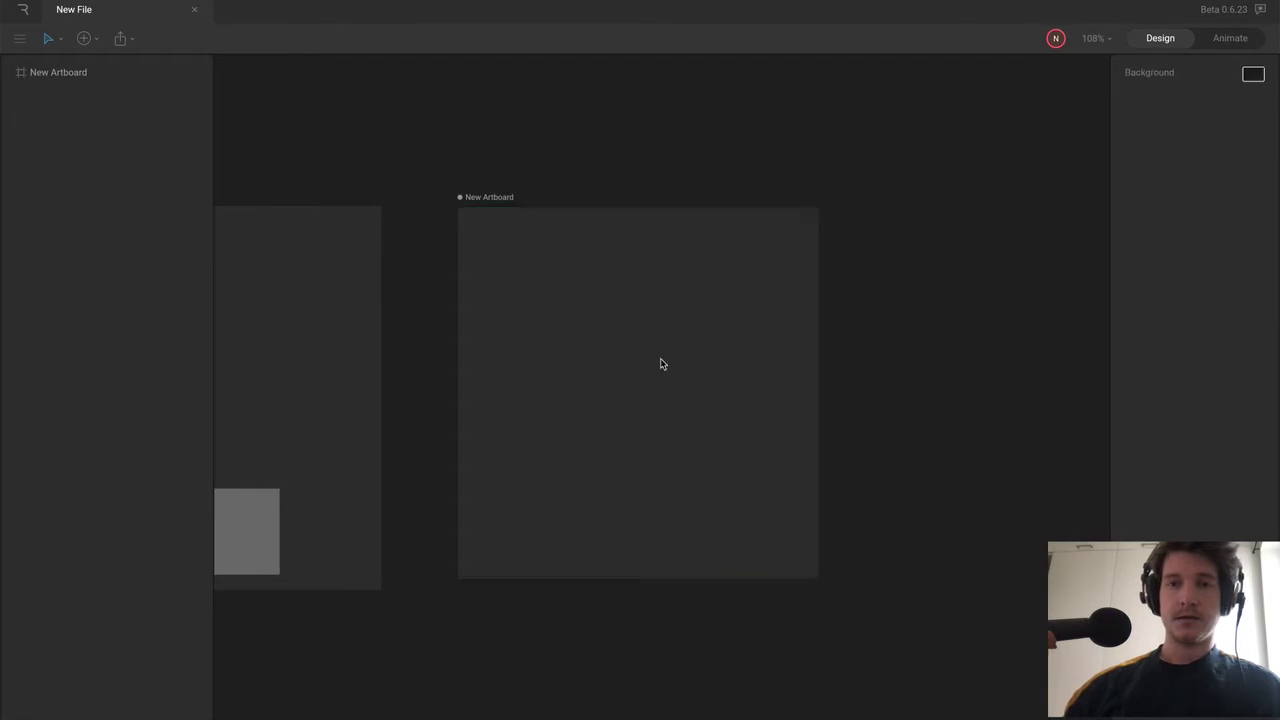
pyautogui.scroll(5, 660, 363)
pyautogui.scroll(-2, 643, 420)
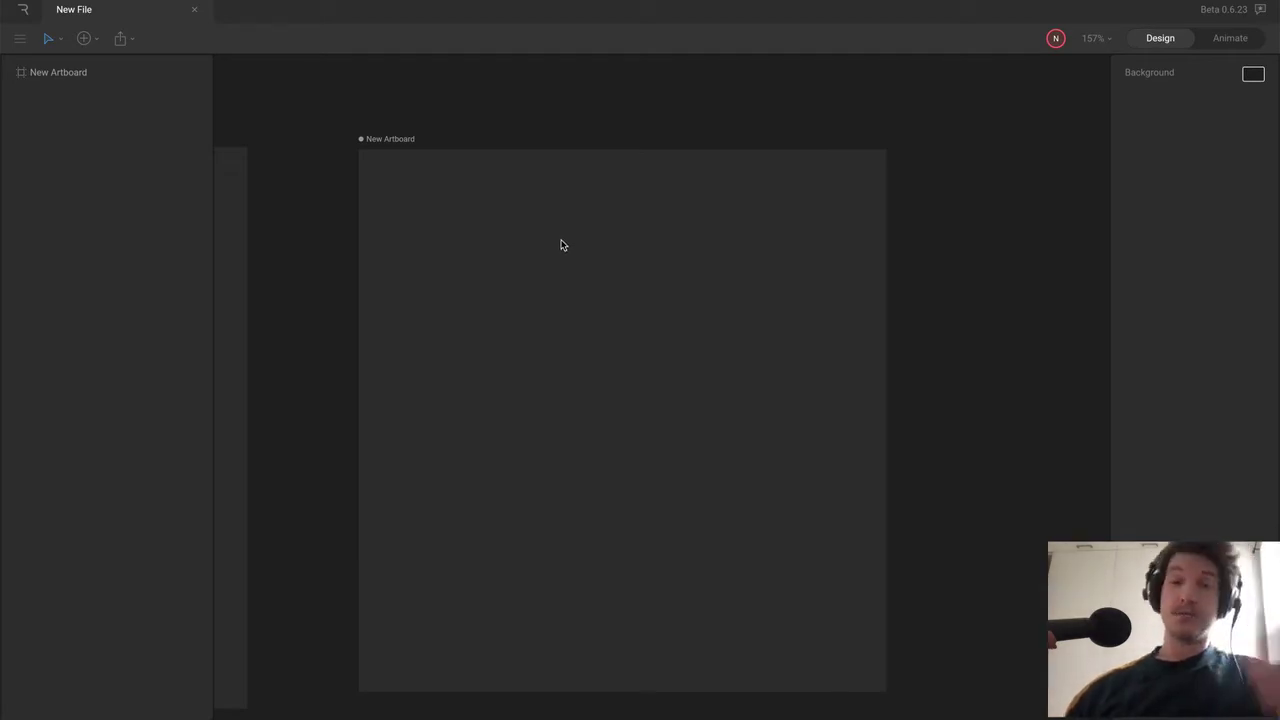
pyautogui.press('r')
pyautogui.moveTo(498, 244); pyautogui.dragTo(594, 412)
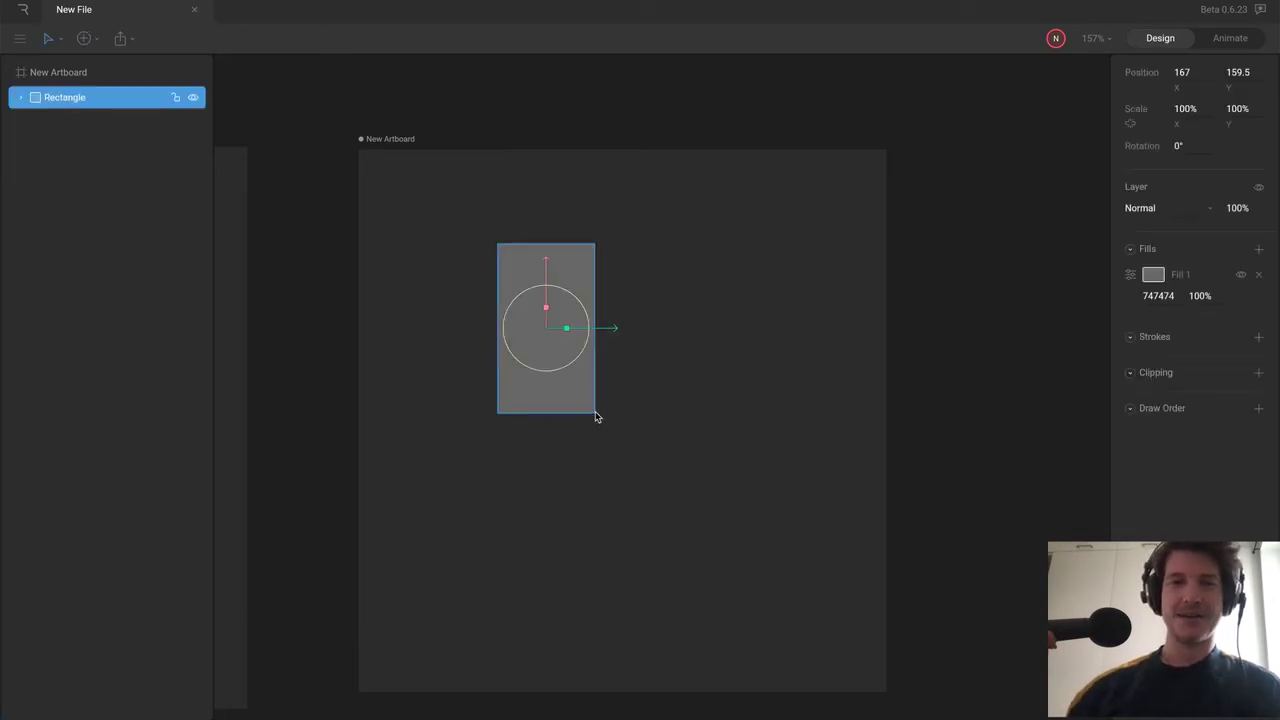
pyautogui.press('Delete')
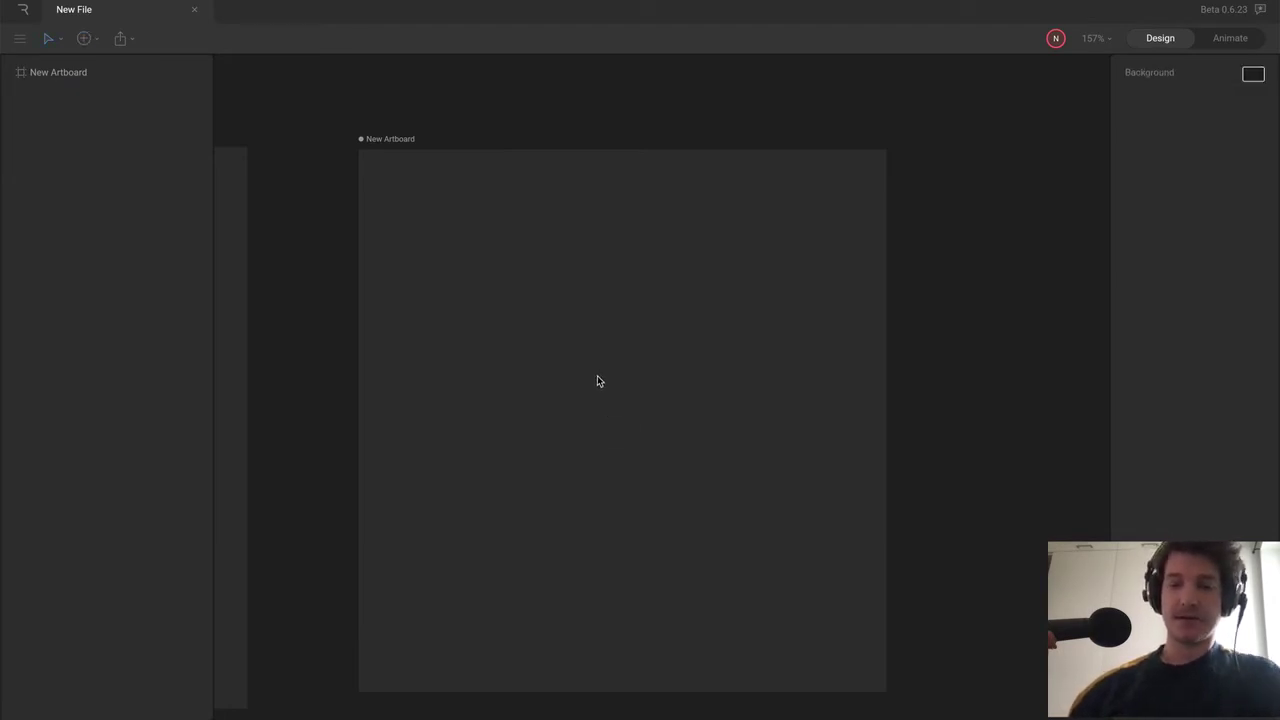
# - Draw a vertical two-point path with the Pen tool, starting at about X 211, Y 121 on the new artboard, and select its shape
pyautogui.press('p')
pyautogui.click(595, 287)
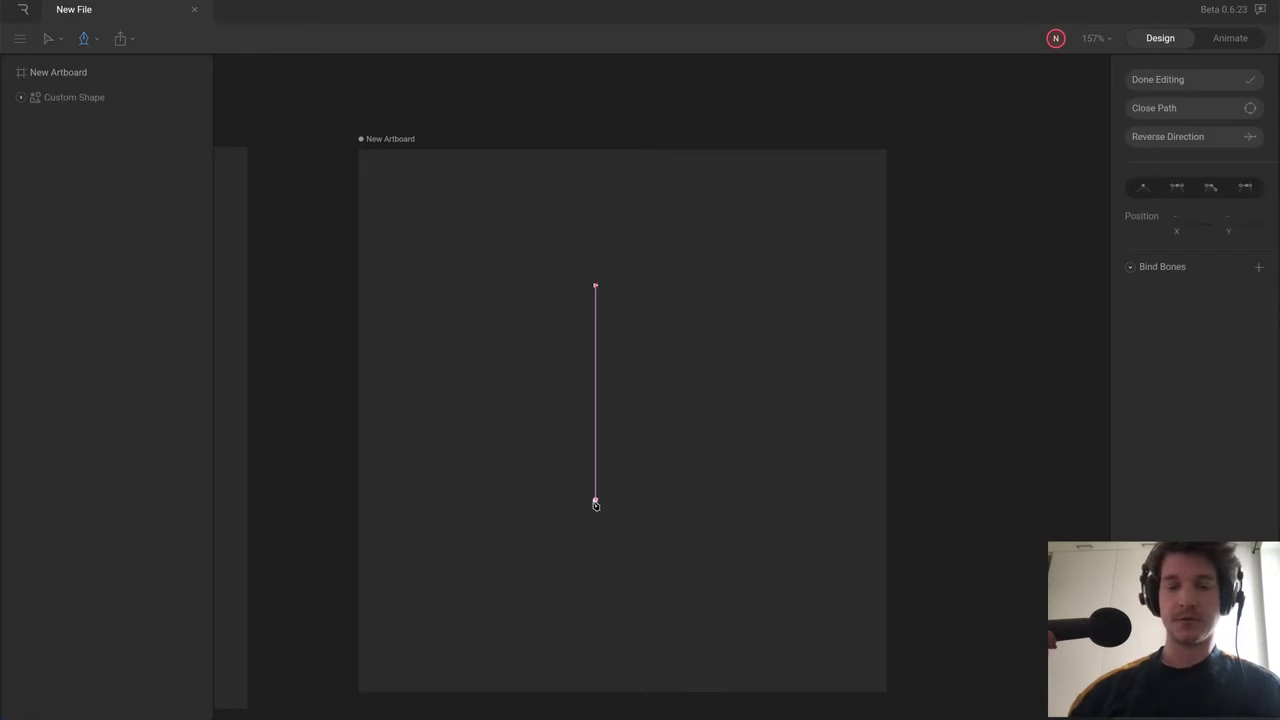
pyautogui.click(594, 451)
pyautogui.press('Escape')
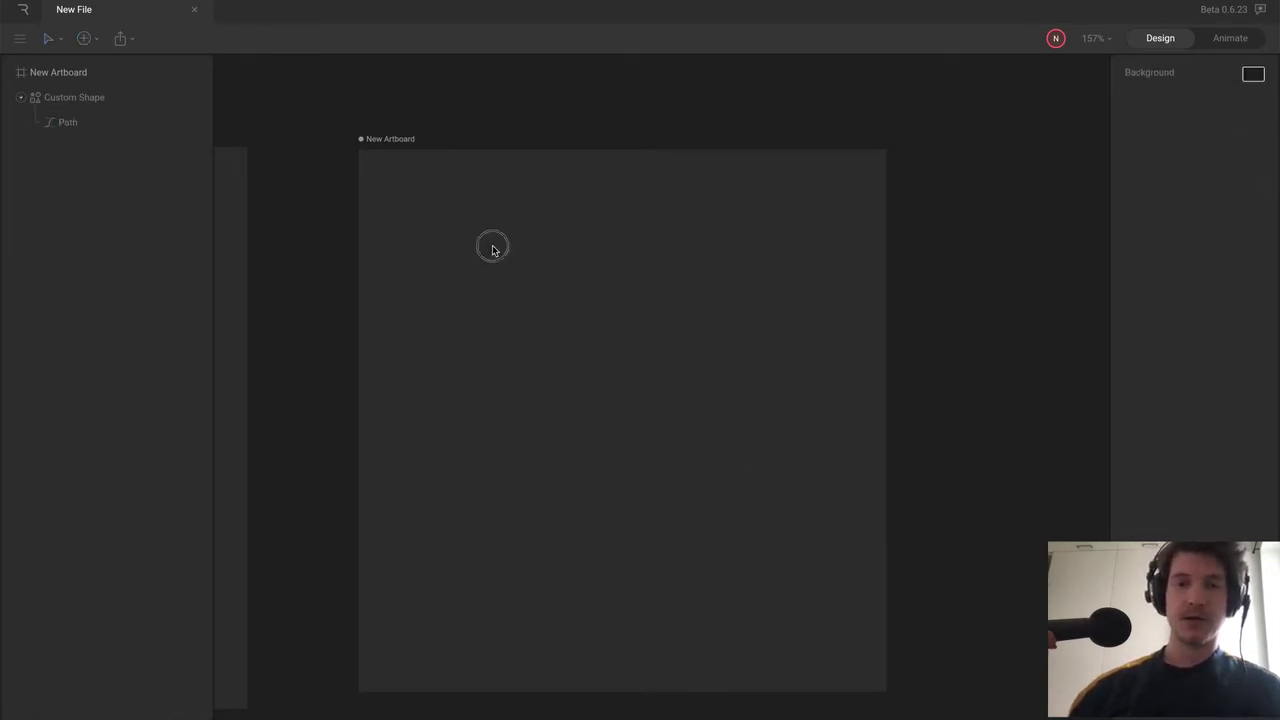
pyautogui.moveTo(494, 251); pyautogui.dragTo(820, 550)
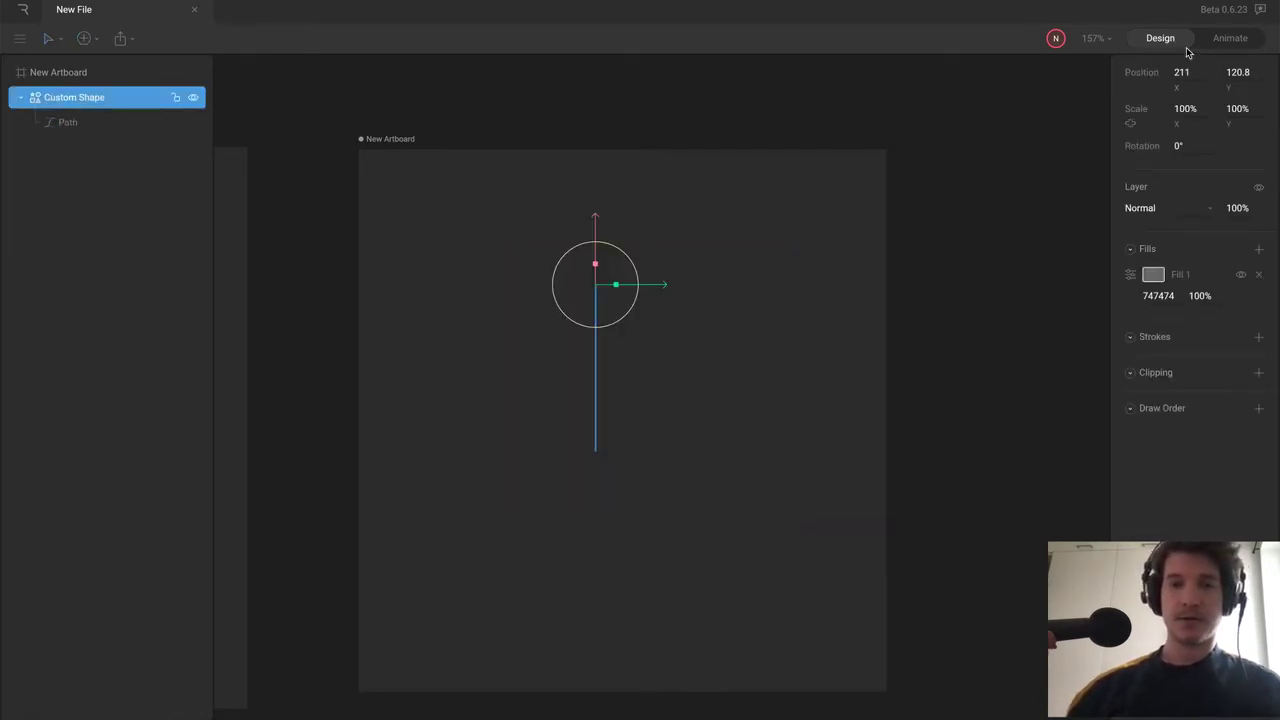
# - Place a group at the upper end of the vertical path, at about X 212, Y 123
pyautogui.press('a')
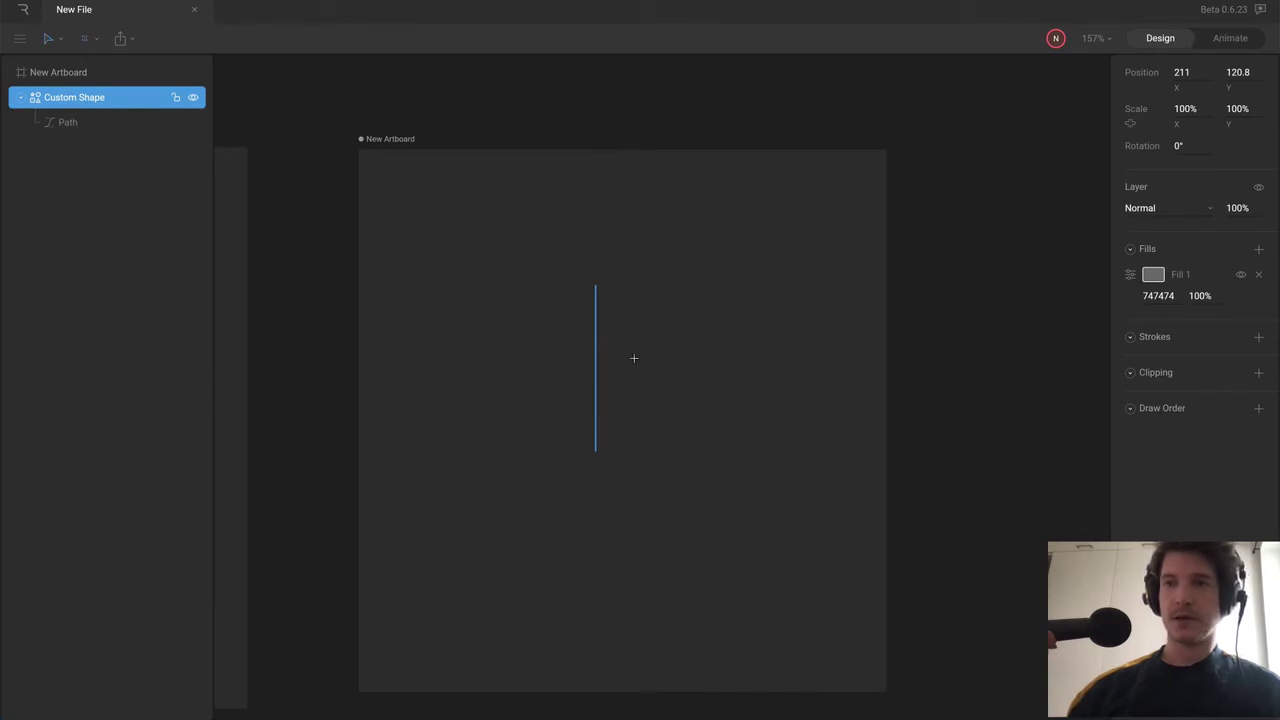
pyautogui.click(597, 287)
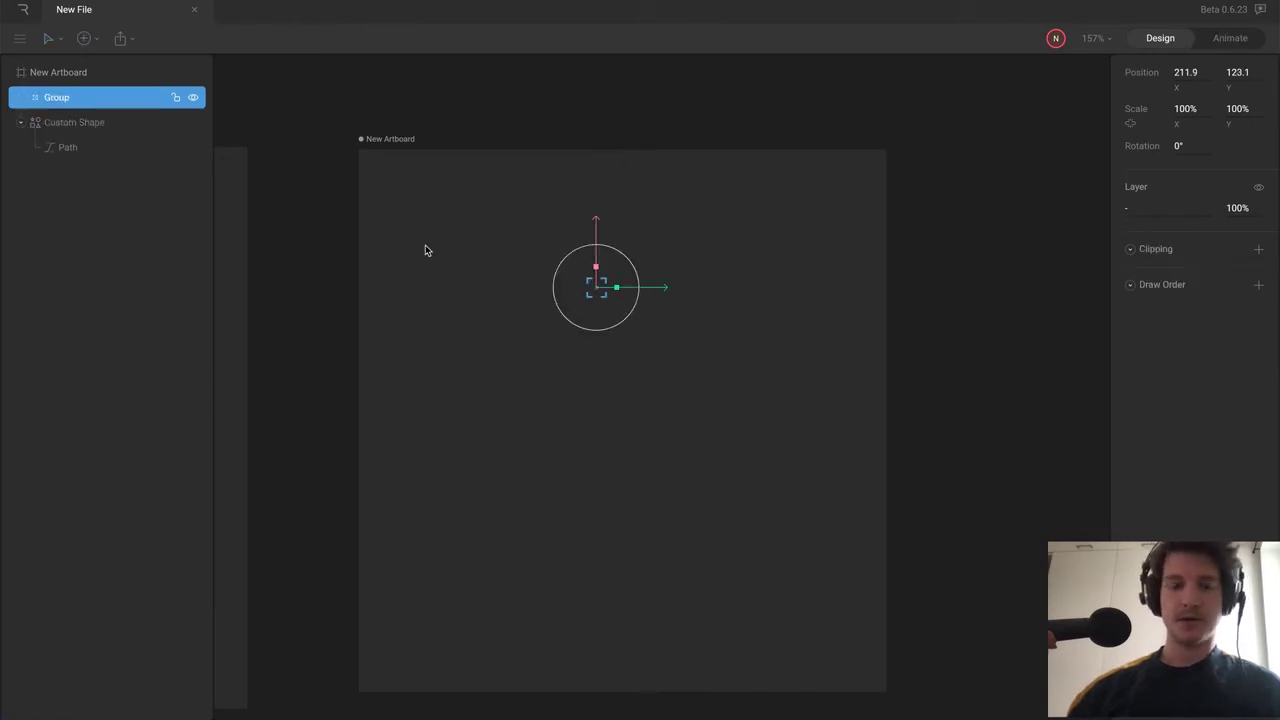
# - Nest the custom shape inside the group, undo a test move of the group, and select the nested shape
pyautogui.moveTo(96, 122); pyautogui.dragTo(71, 100)
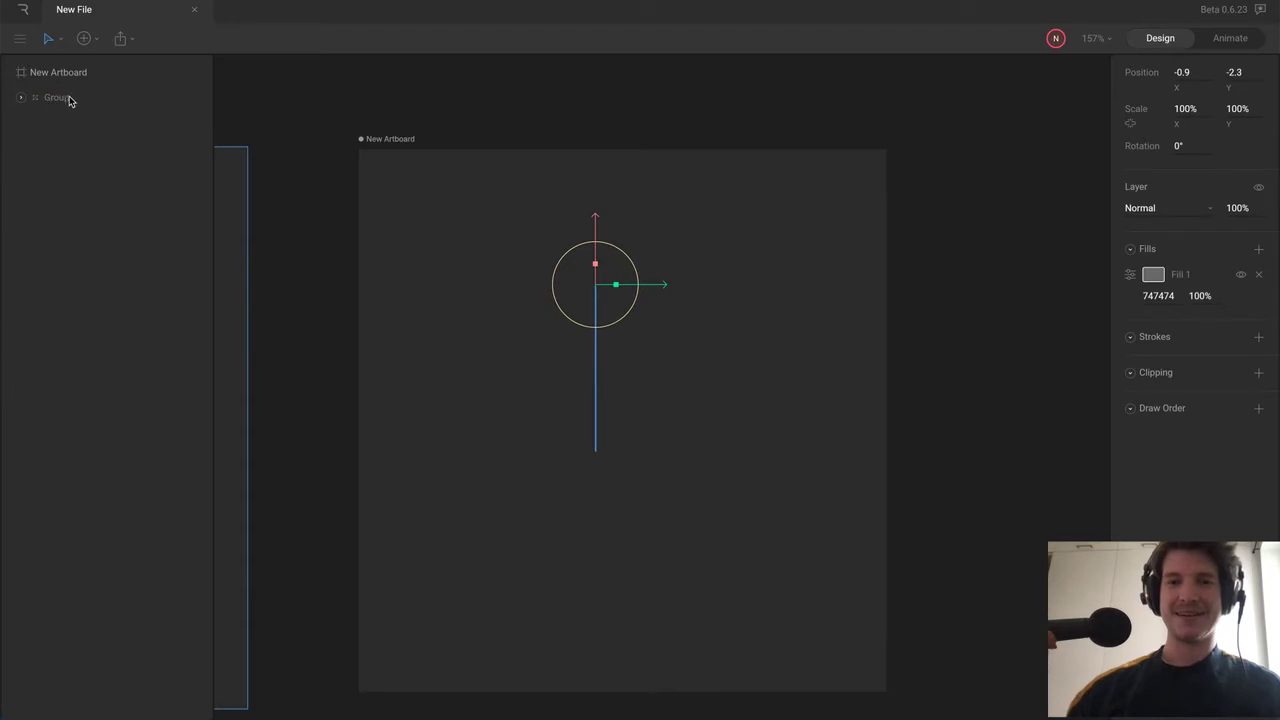
pyautogui.click(68, 99)
pyautogui.moveTo(643, 288)
pyautogui.mouseDown()
pyautogui.moveTo(673, 297)
pyautogui.moveTo(663, 294)
pyautogui.mouseUp()
pyautogui.hotkey('ctrl', 'z')
pyautogui.click(23, 97)
pyautogui.click(70, 121)
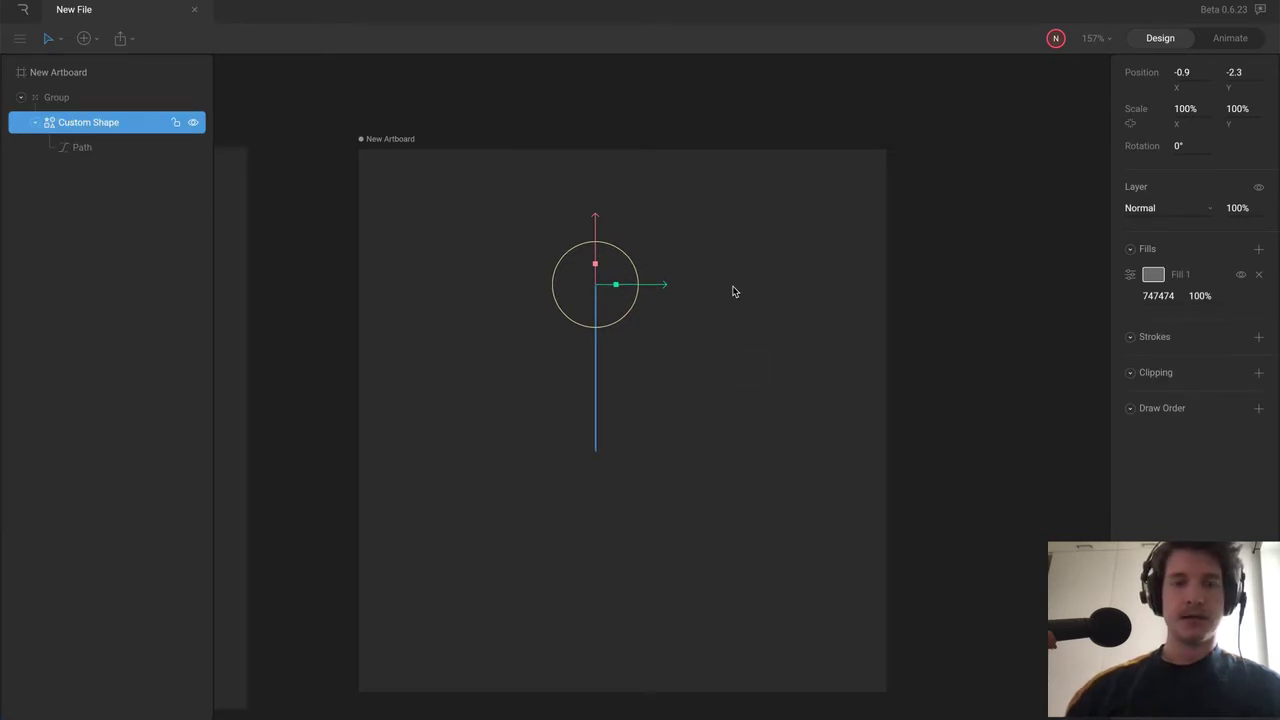
# - Replace the shape's fill with a white FFFFFF stroke 54 thick, using a round cap and round join
pyautogui.click(1258, 274)
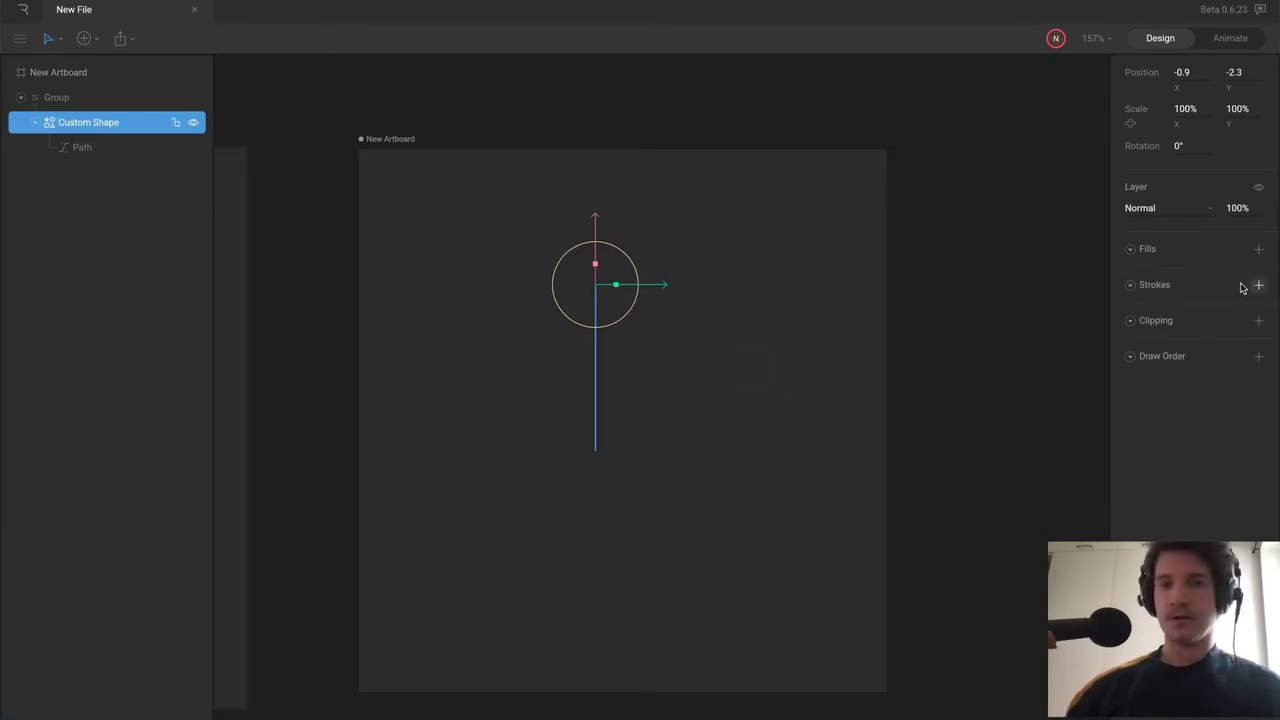
pyautogui.click(1258, 284)
pyautogui.moveTo(1238, 330); pyautogui.dragTo(1237, 286)
pyautogui.click(1130, 312)
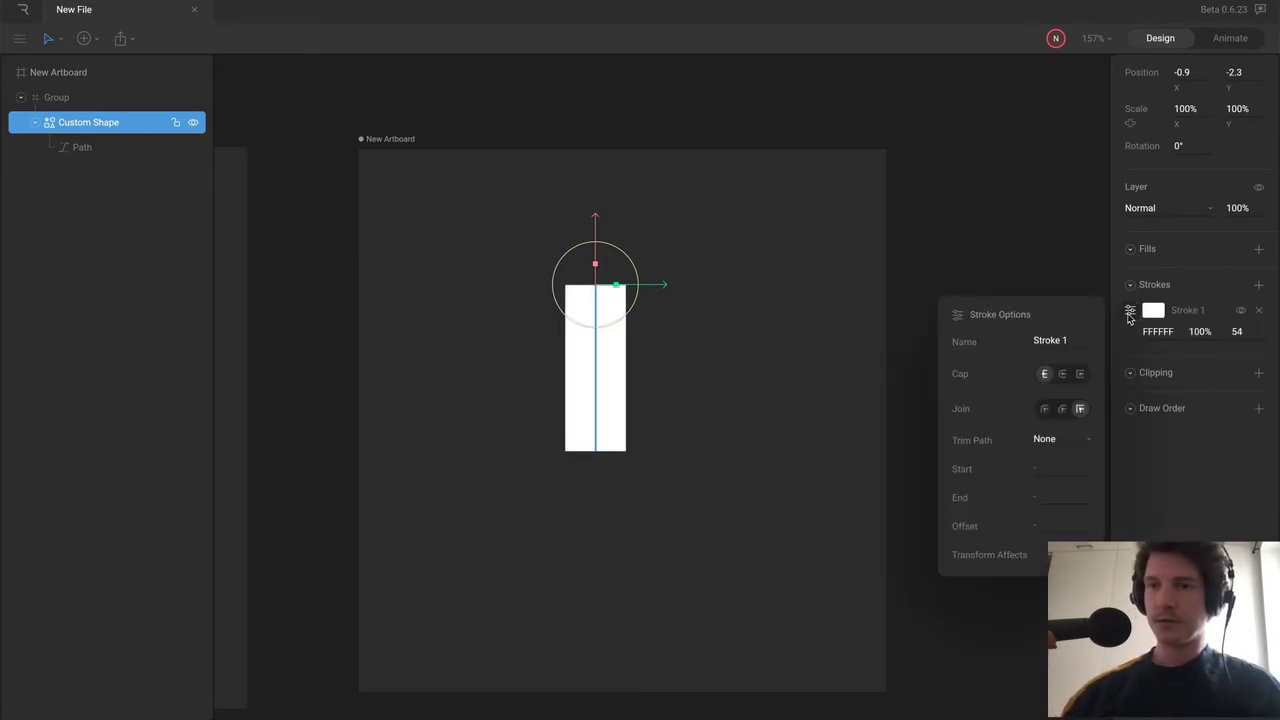
pyautogui.click(1062, 377)
pyautogui.click(1045, 409)
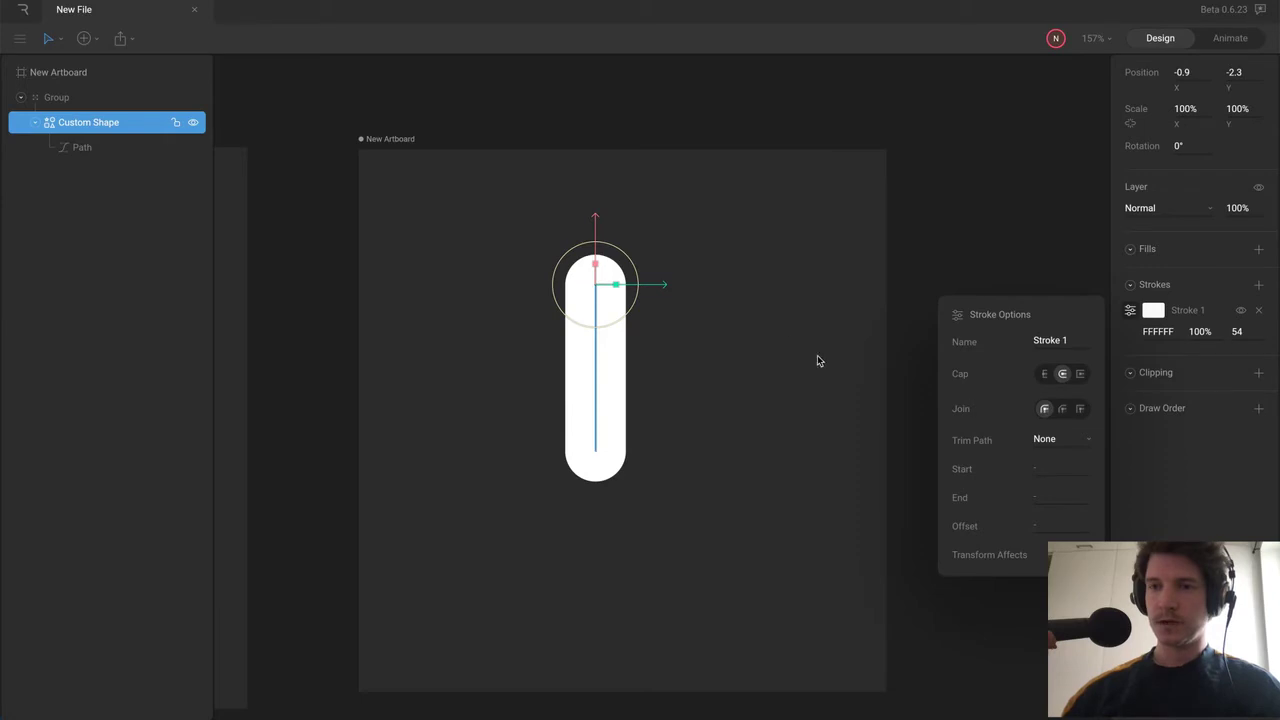
pyautogui.click(762, 337)
# - Move the group with the nested shape slightly down to about X 211.6, Y 127.9, and keep the group selected
pyautogui.moveTo(589, 346)
pyautogui.mouseDown()
pyautogui.moveTo(589, 371)
pyautogui.moveTo(587, 356)
pyautogui.mouseUp()
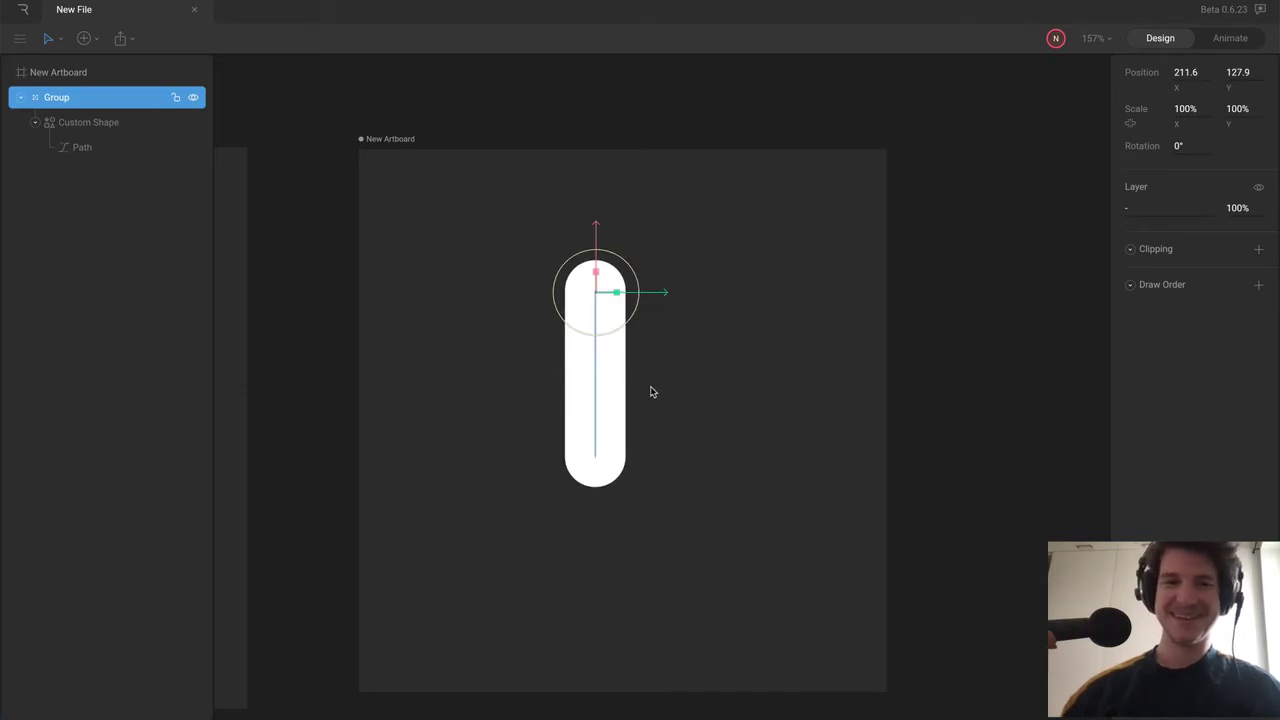
pyautogui.scroll(5, 604, 363)
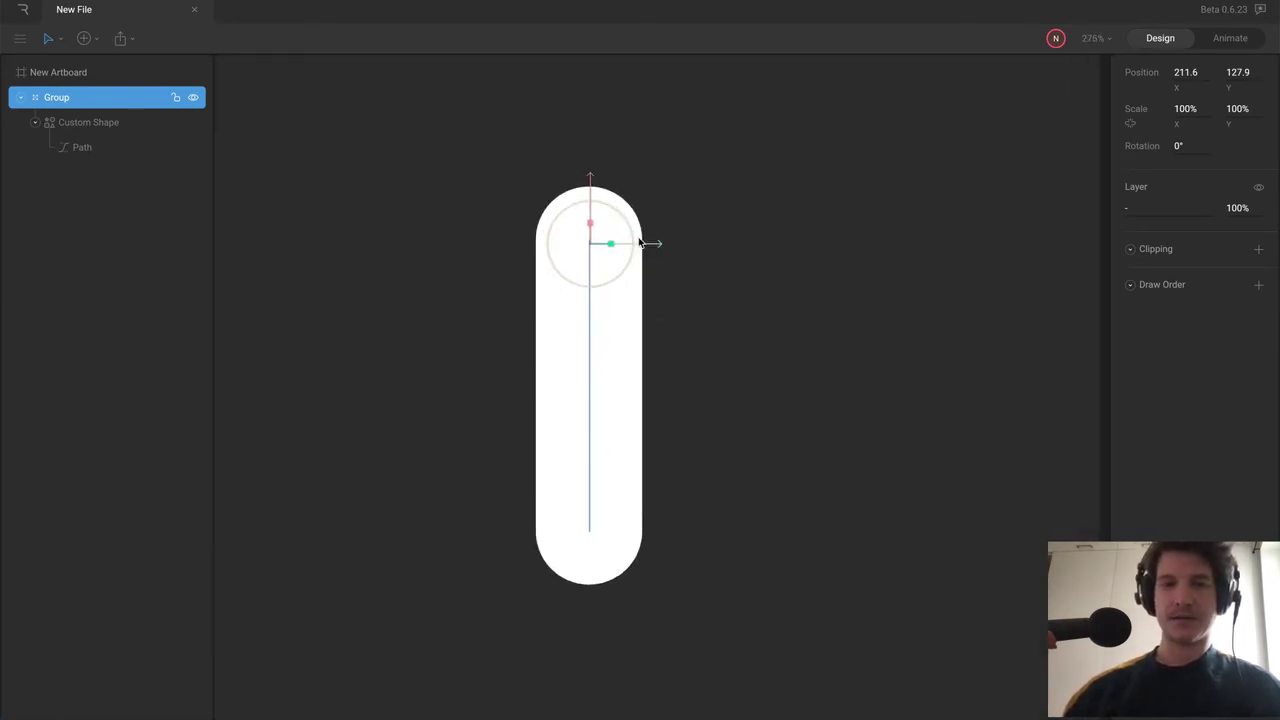
pyautogui.moveTo(636, 240); pyautogui.dragTo(703, 260)
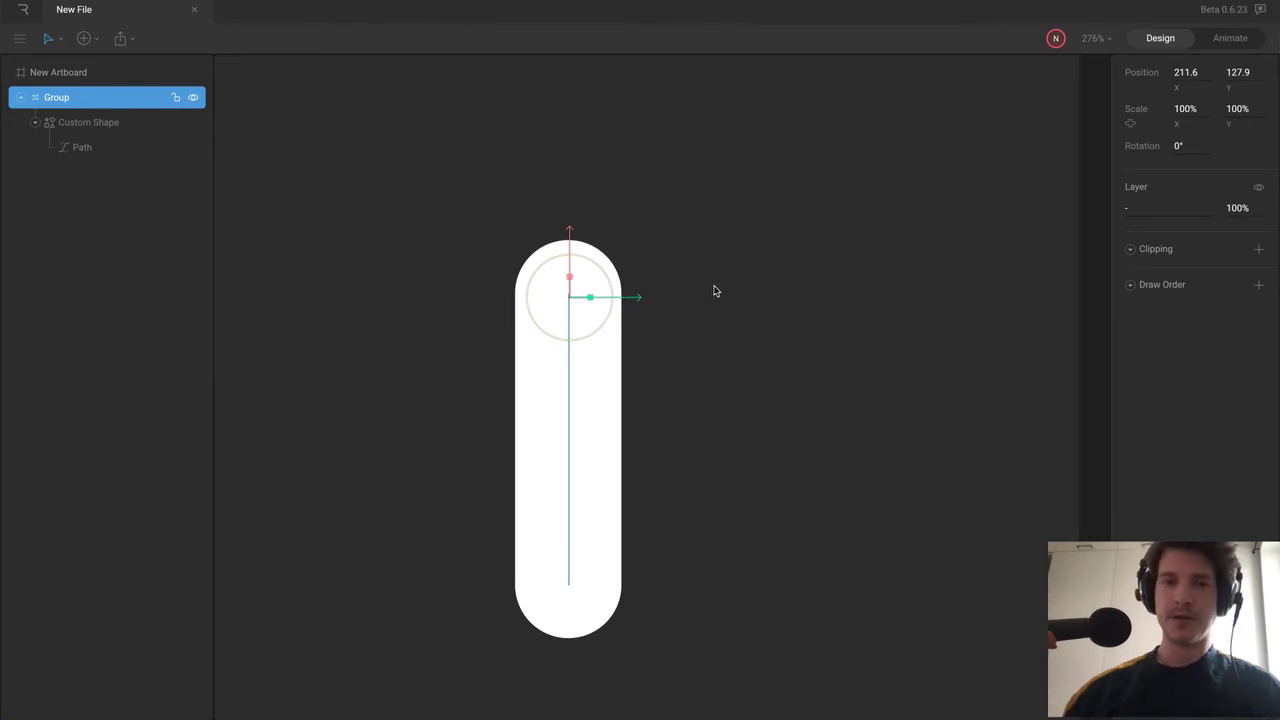
pyautogui.click(673, 289)
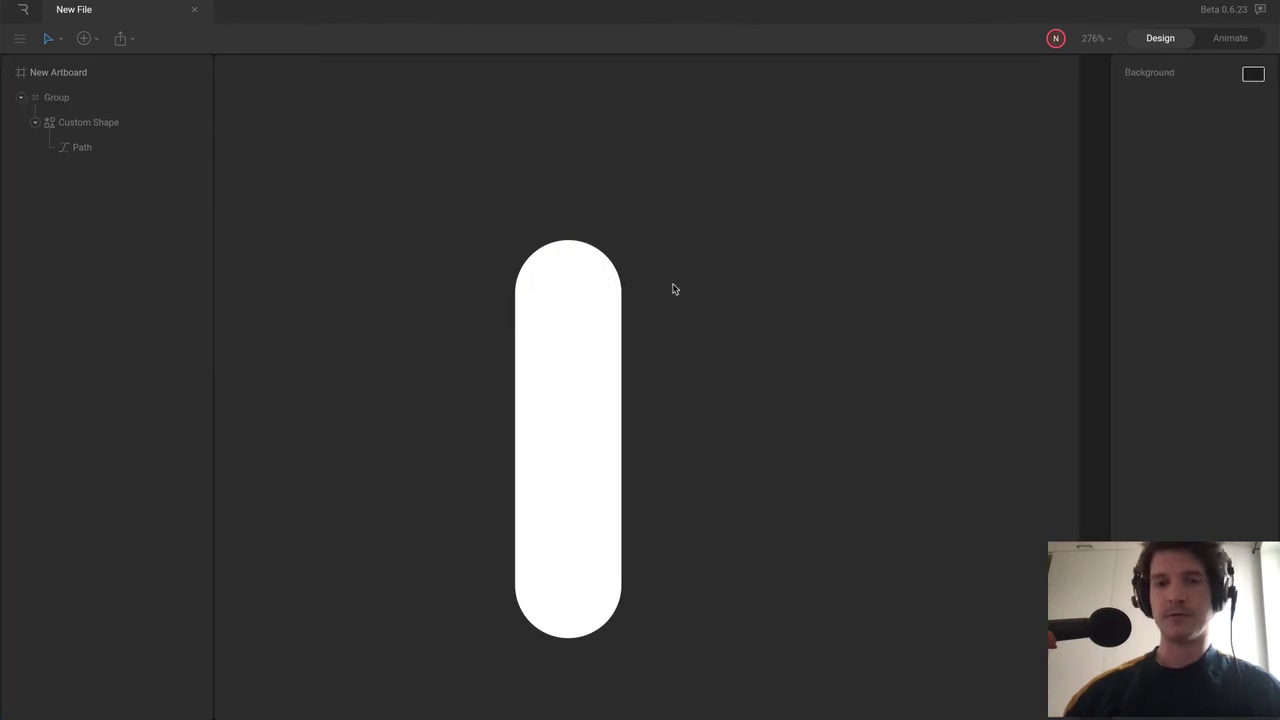
pyautogui.click(551, 334)
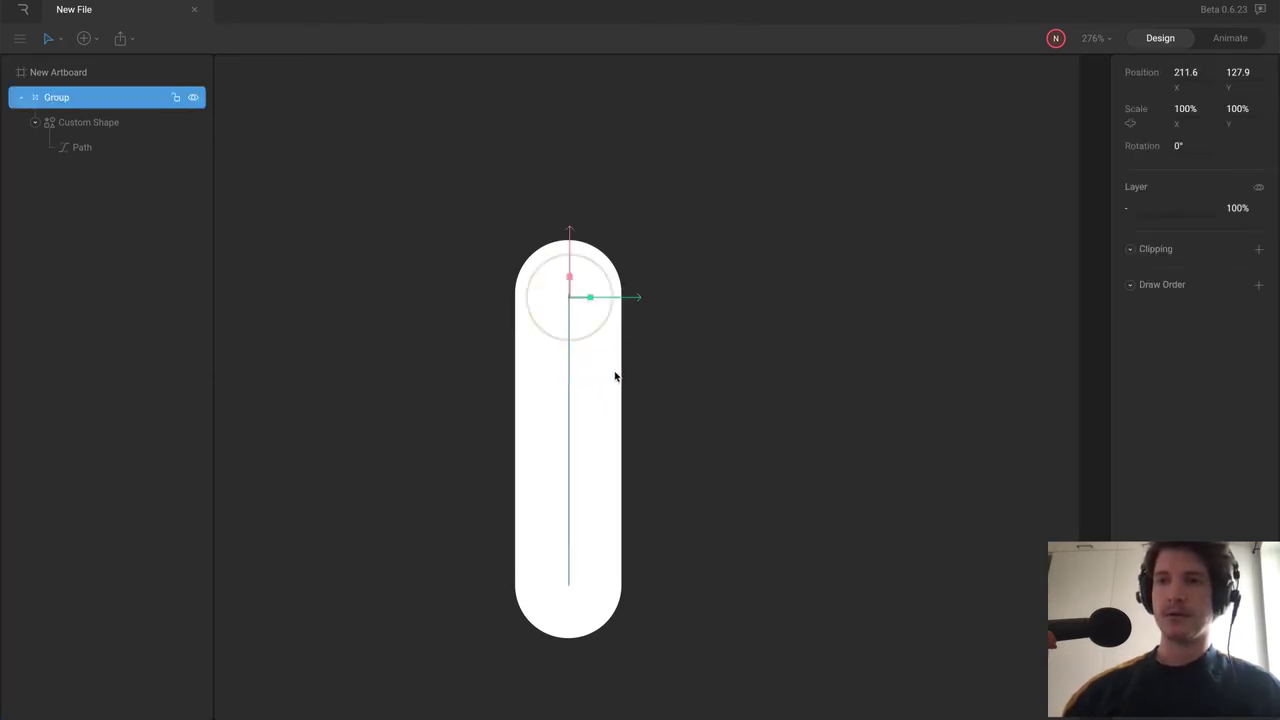
# - Start editing the vertices of the path inside the custom shape and select its upper vertex
pyautogui.click(60, 116)
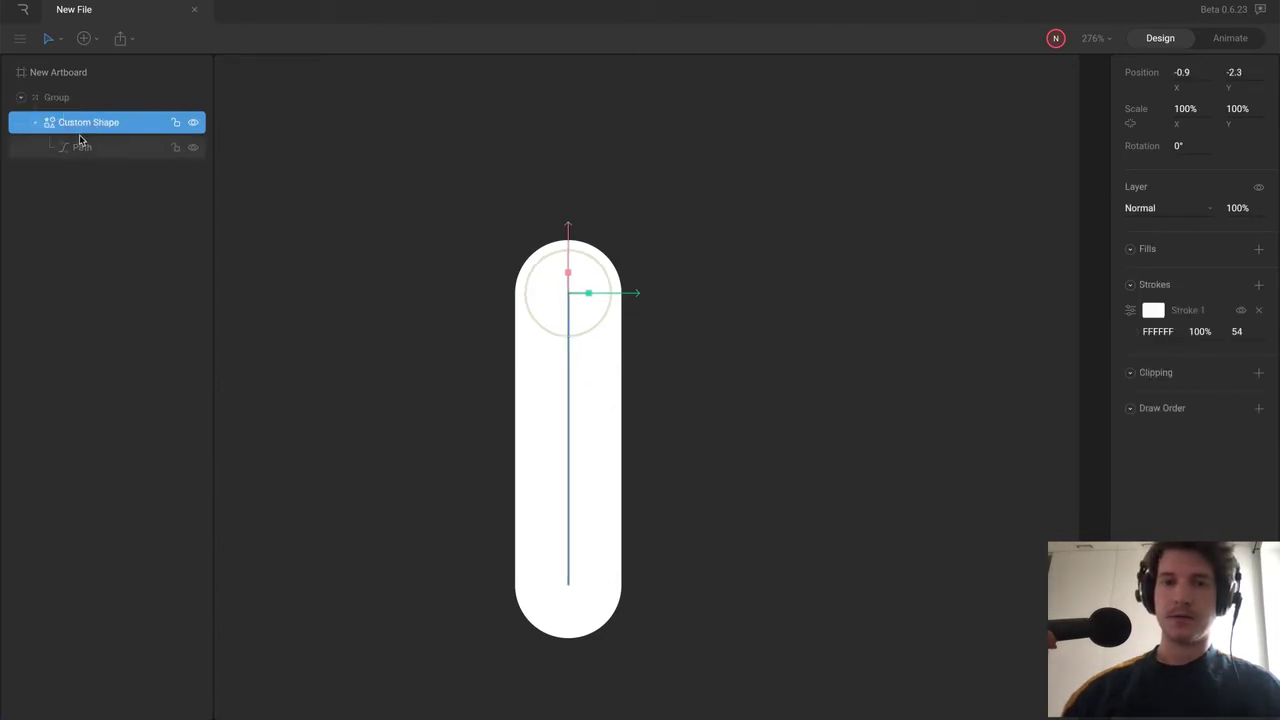
pyautogui.click(82, 147)
pyautogui.click(64, 121)
pyautogui.doubleClick(66, 123)
pyautogui.click(67, 124)
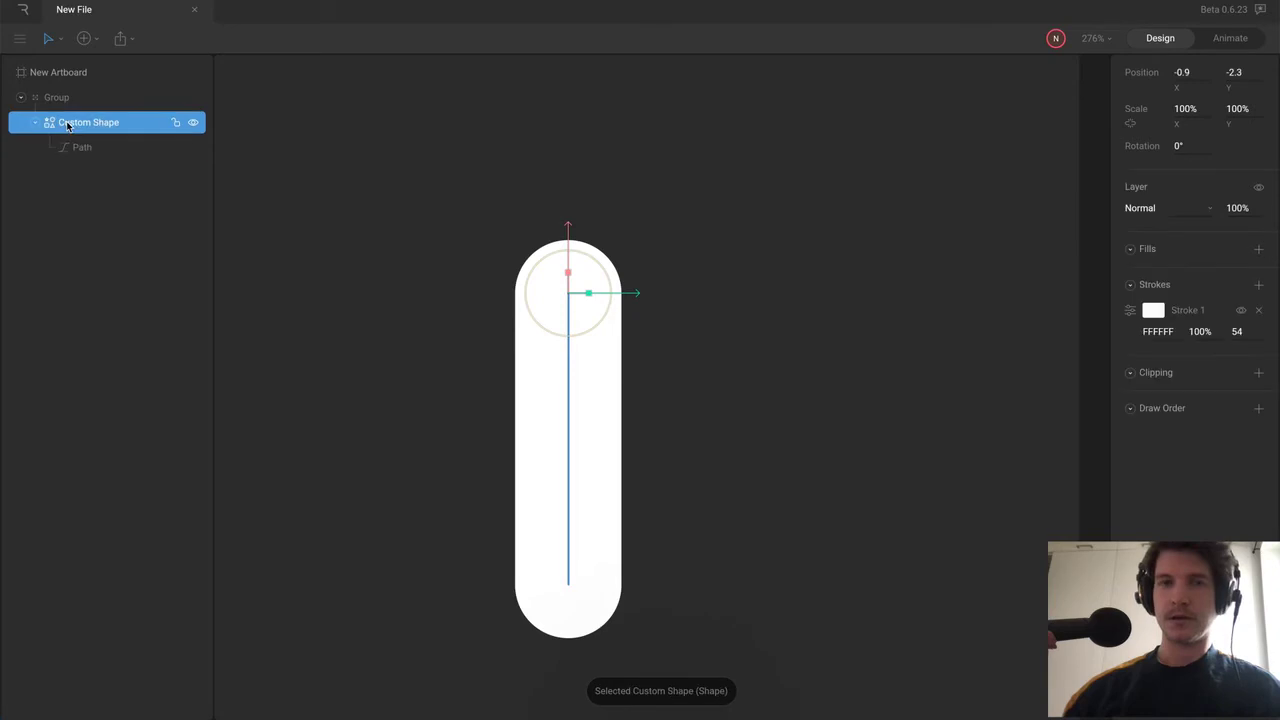
pyautogui.doubleClick(67, 124)
pyautogui.click(67, 124)
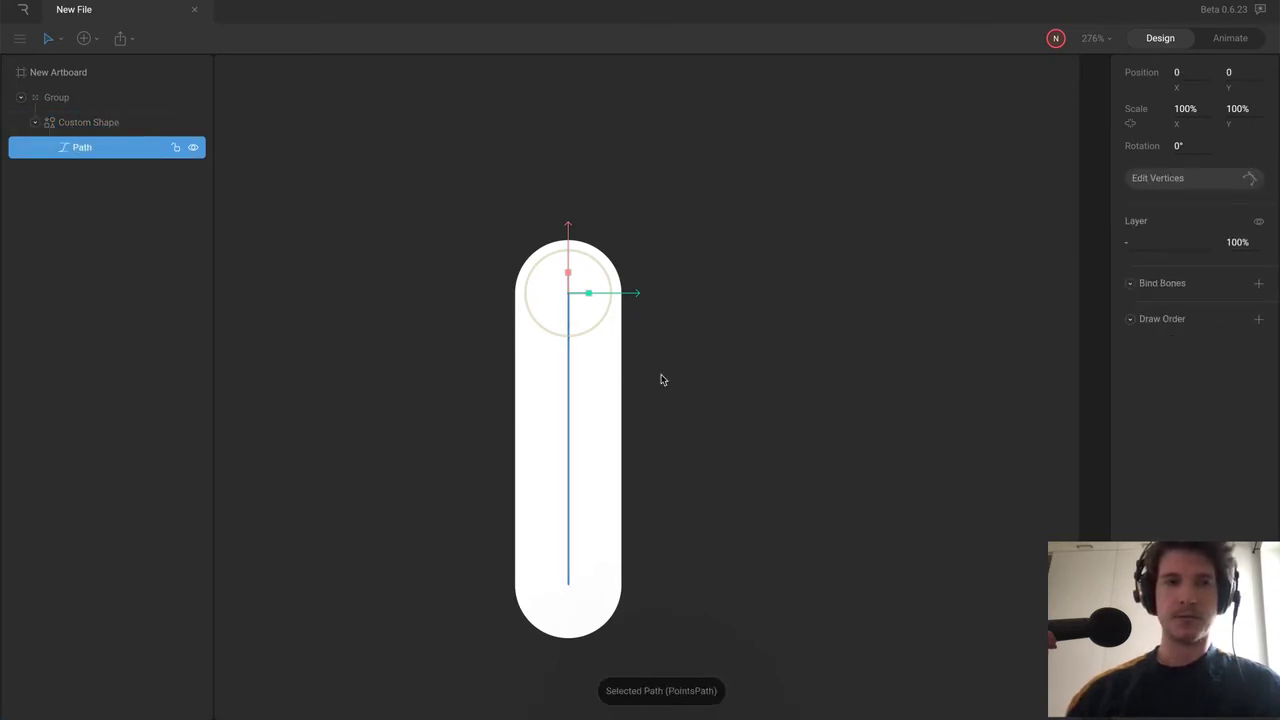
pyautogui.click(1205, 179)
pyautogui.moveTo(500, 258); pyautogui.dragTo(741, 373)
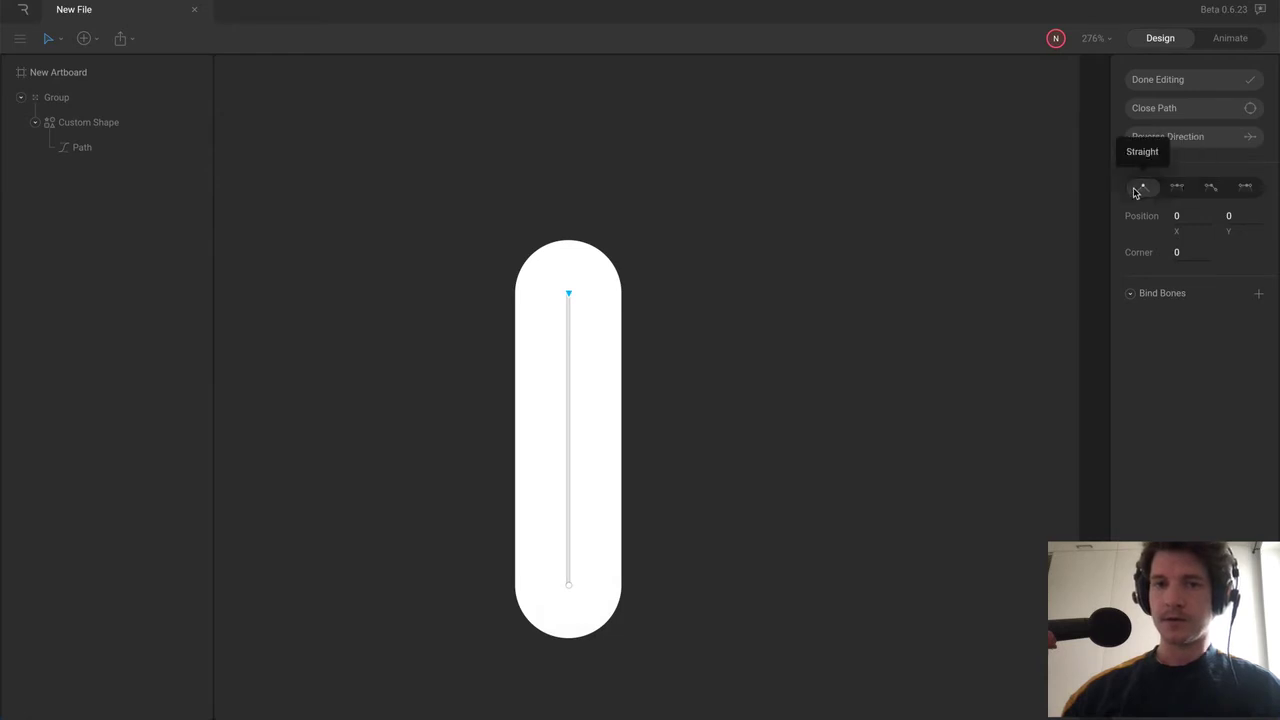
# - Try detached handles on the upper vertex, swinging the incoming one to about -47°, length 48.1, and undo the outgoing handle's move
pyautogui.click(1211, 188)
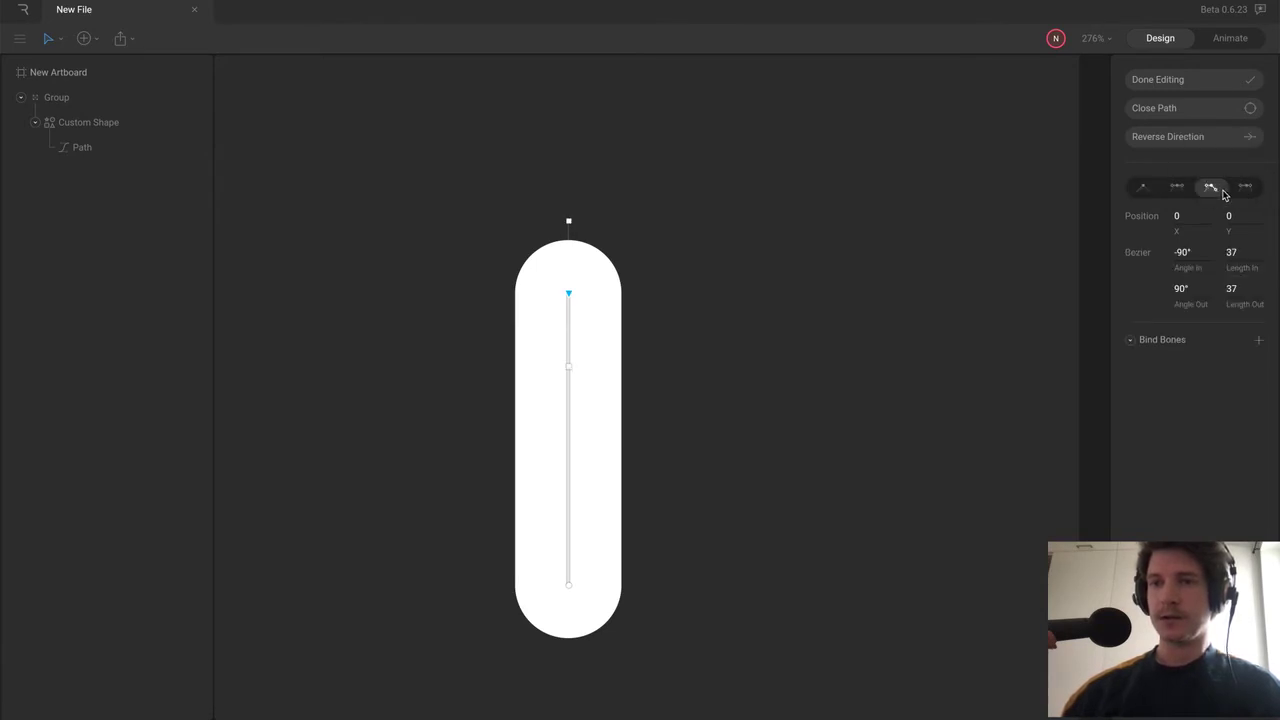
pyautogui.moveTo(570, 224); pyautogui.dragTo(632, 224)
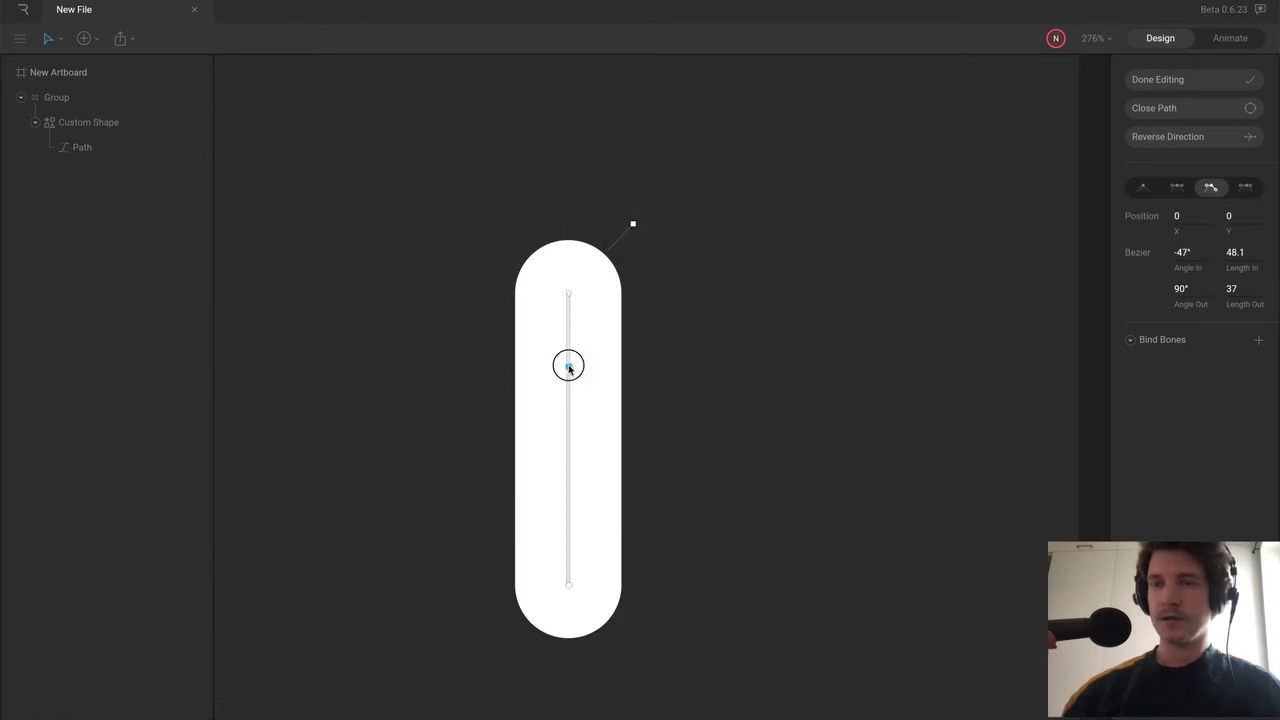
pyautogui.moveTo(568, 366); pyautogui.dragTo(682, 378)
pyautogui.hotkey('ctrl', 'z')
# - Switch the upper vertex to asymmetric handles and align them at 90°, with the incoming handle about 47.6 long
pyautogui.click(1246, 187)
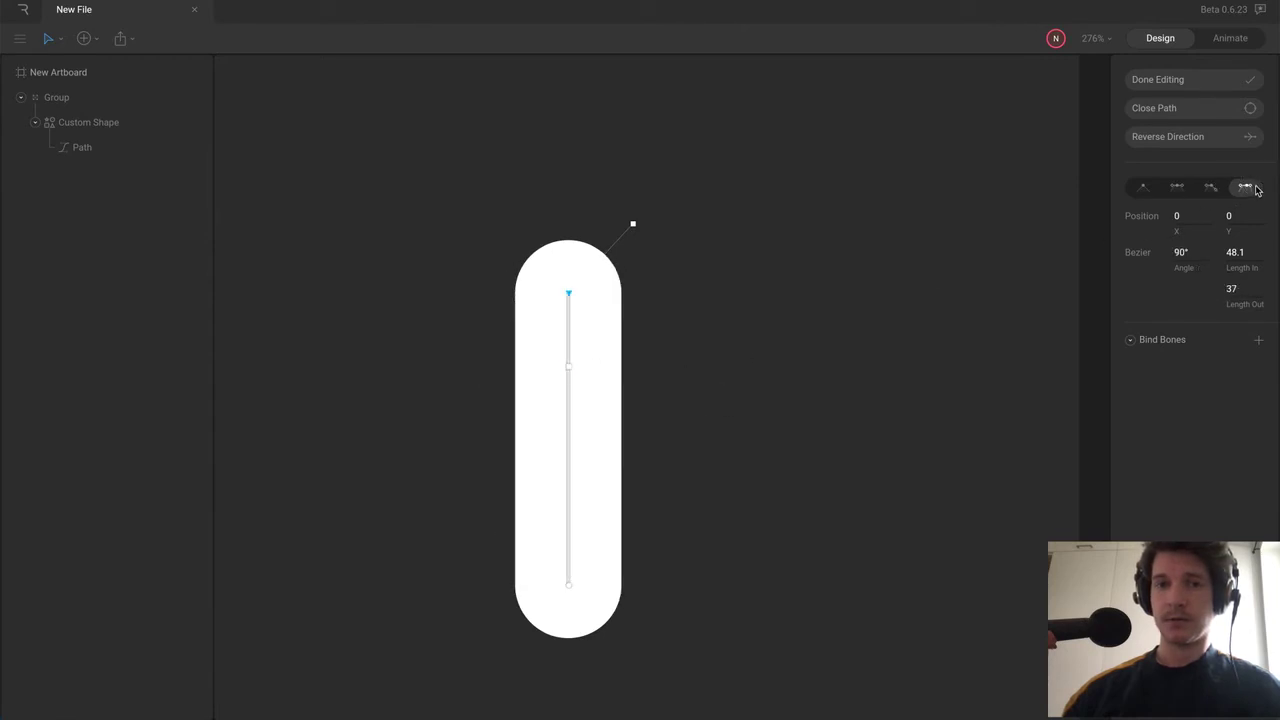
pyautogui.moveTo(632, 228); pyautogui.dragTo(568, 204)
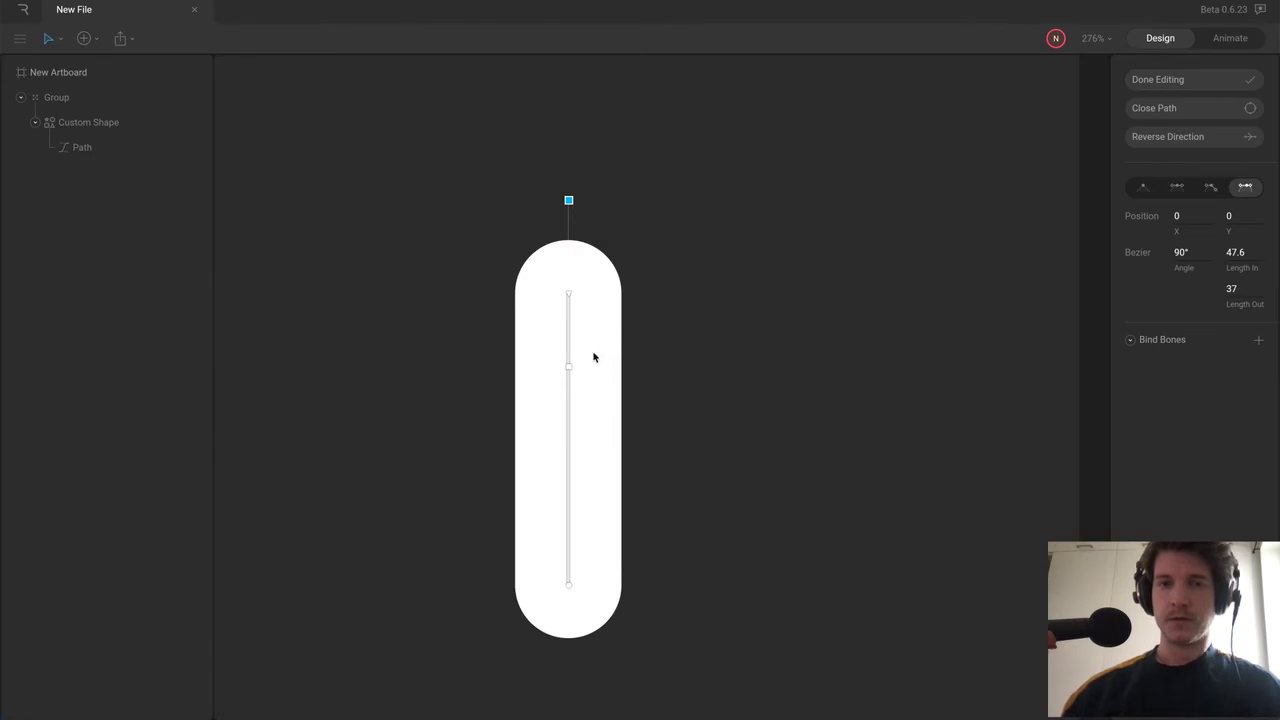
pyautogui.moveTo(511, 164); pyautogui.dragTo(617, 208)
pyautogui.moveTo(550, 336); pyautogui.dragTo(604, 386)
pyautogui.moveTo(543, 181); pyautogui.dragTo(608, 246)
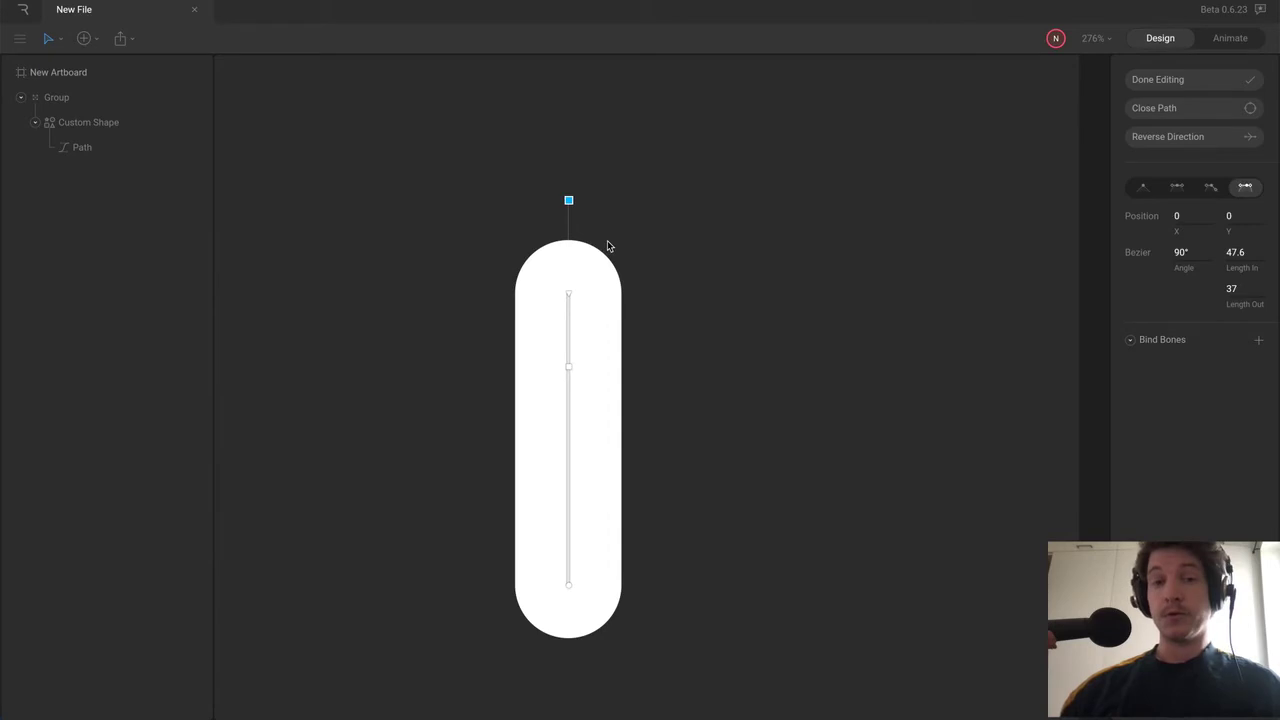
pyautogui.moveTo(502, 160); pyautogui.dragTo(616, 243)
pyautogui.moveTo(544, 342); pyautogui.dragTo(638, 430)
pyautogui.moveTo(526, 157); pyautogui.dragTo(638, 258)
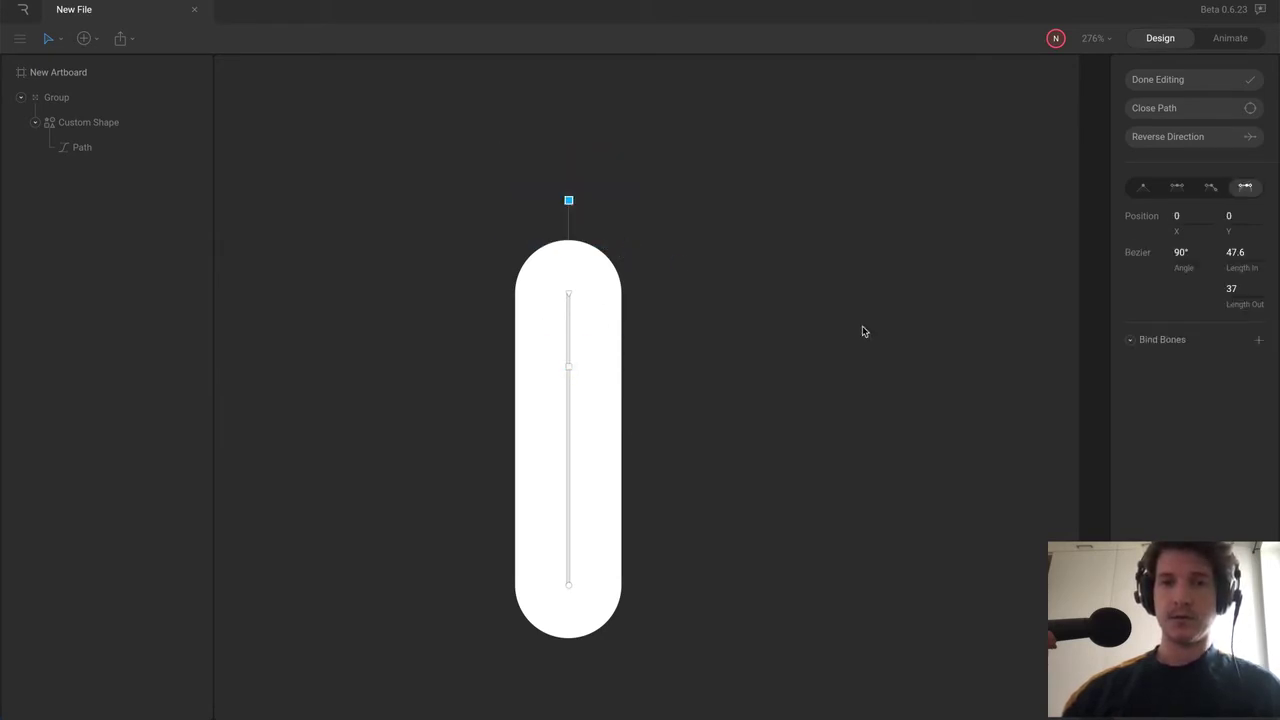
# - Set the upper vertex's incoming handle length to -50 and outgoing length to 50, and deselect the vertex
pyautogui.click(1236, 250)
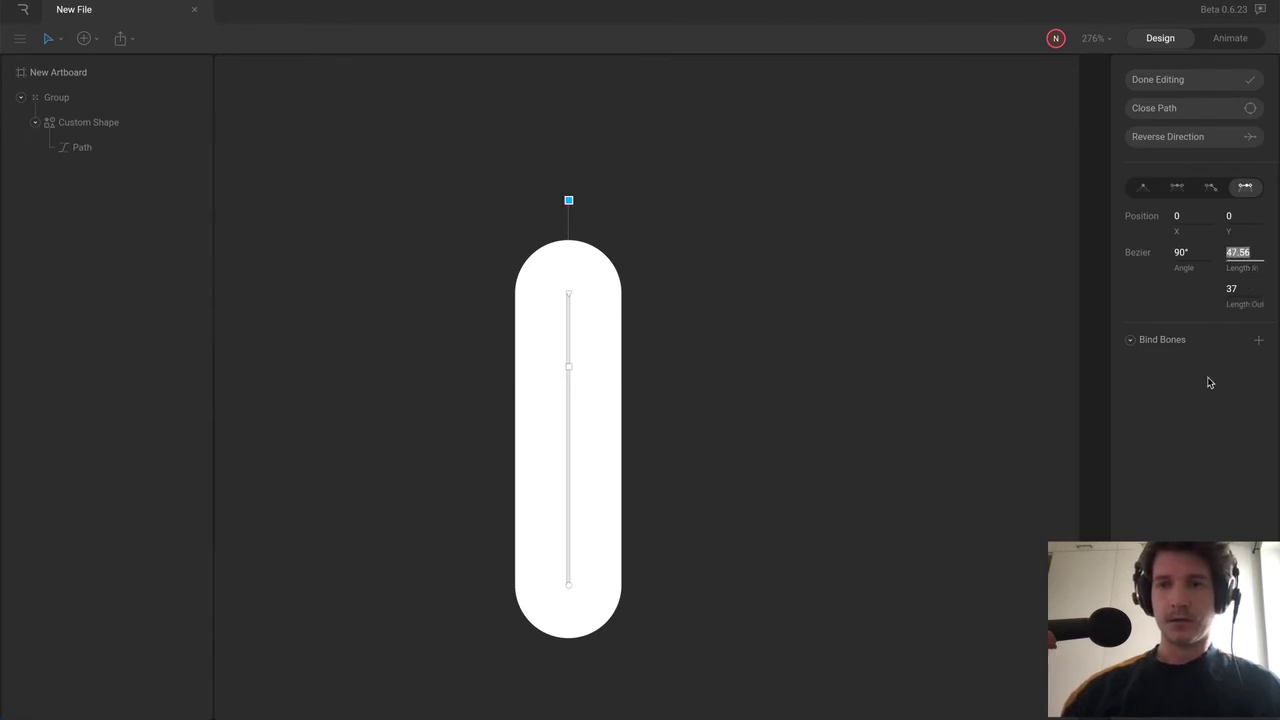
pyautogui.press('BackSpace')
pyautogui.write('-50')
pyautogui.press('Return')
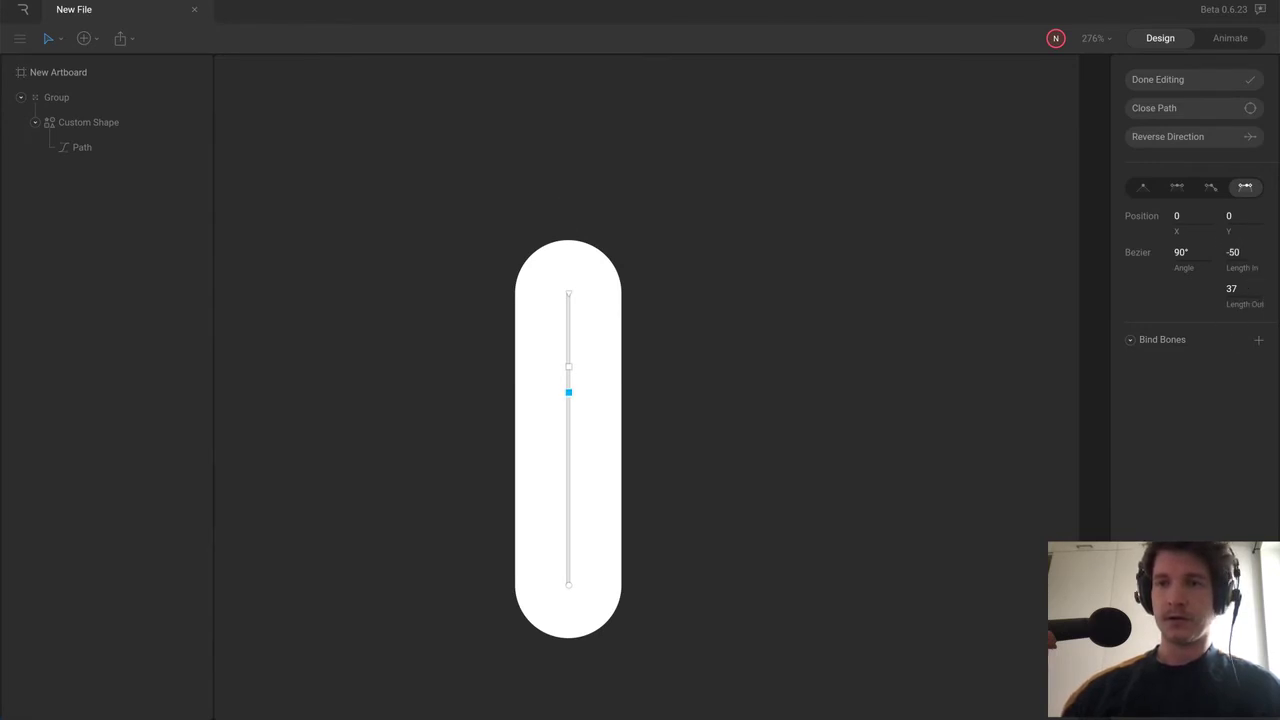
pyautogui.click(1240, 288)
pyautogui.write('50')
pyautogui.press('Return')
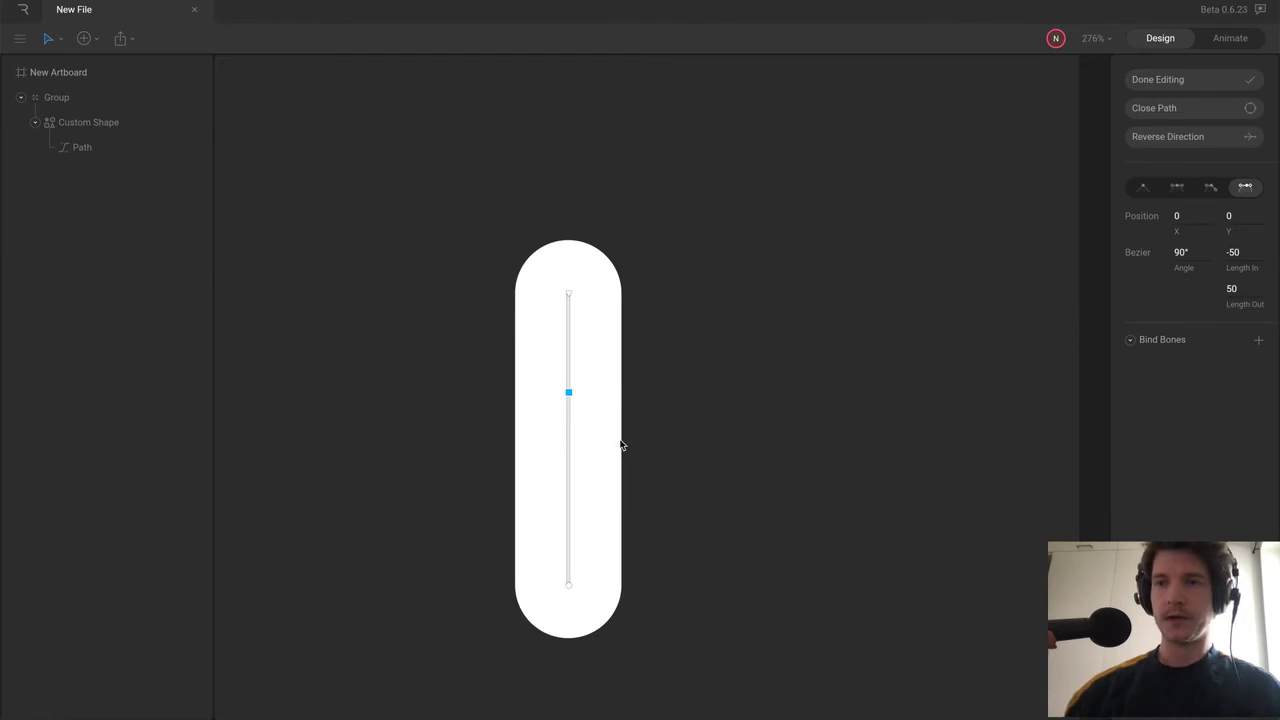
pyautogui.moveTo(569, 393); pyautogui.dragTo(597, 334)
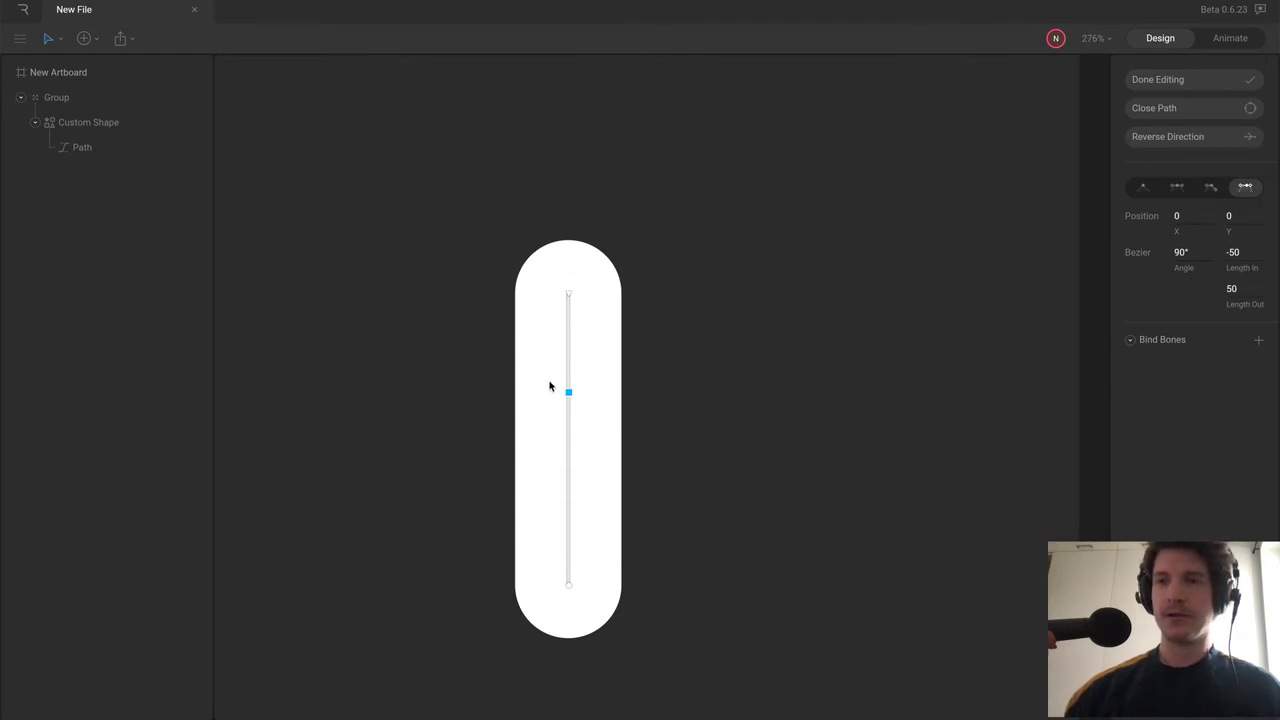
pyautogui.click(507, 369)
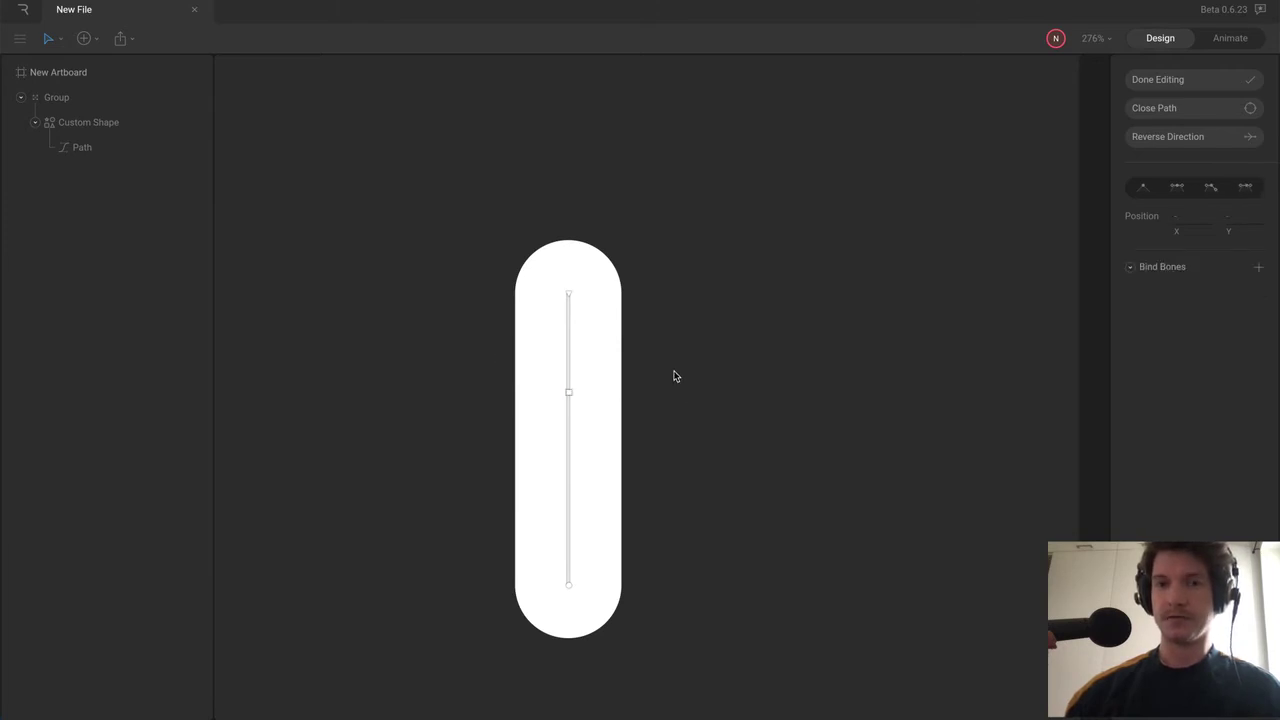
# - Draw a vertical chain of two bones alongside the path, running from its upper vertex level through mid-height to its lower vertex level
pyautogui.press('p')
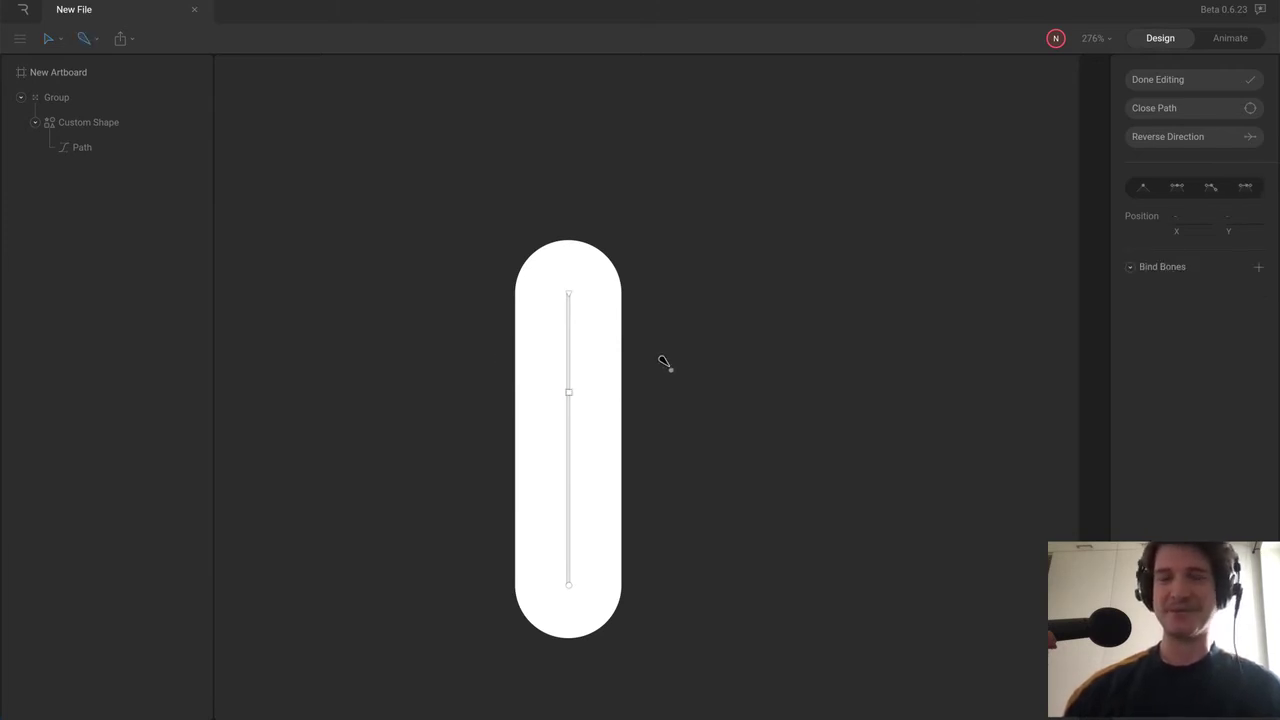
pyautogui.moveTo(573, 283); pyautogui.dragTo(575, 435)
pyautogui.click(577, 436)
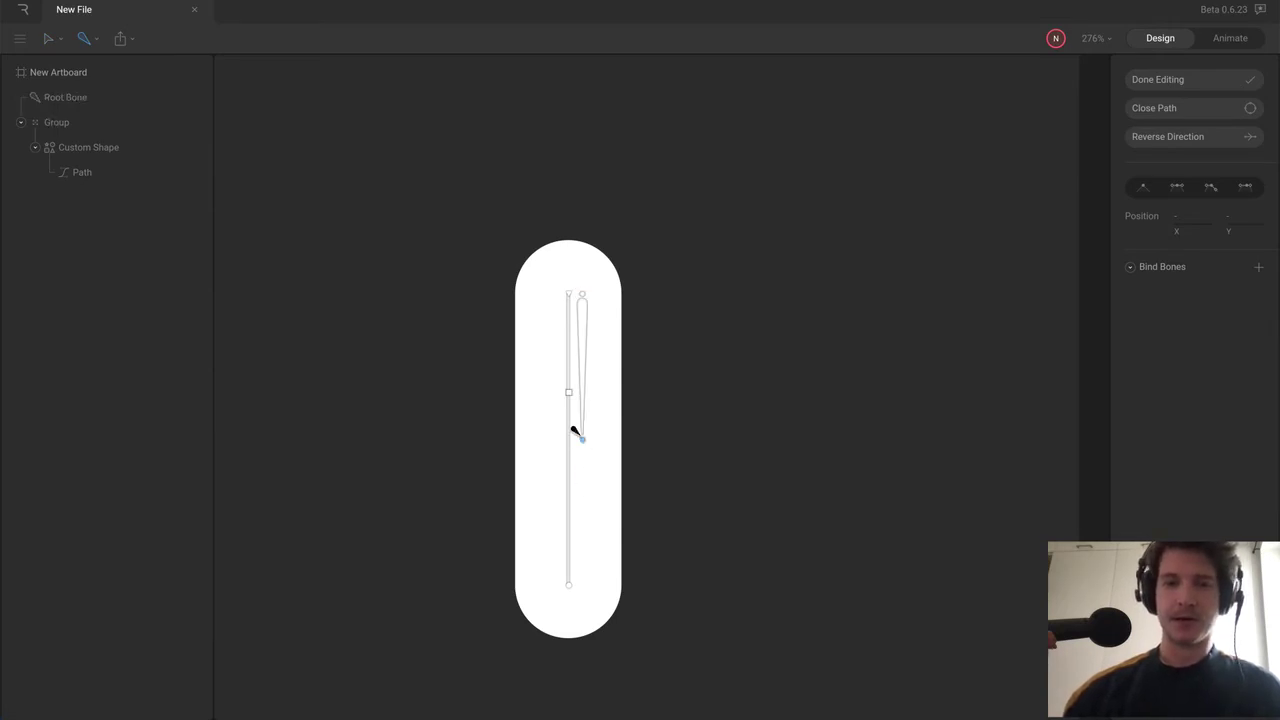
pyautogui.click(581, 578)
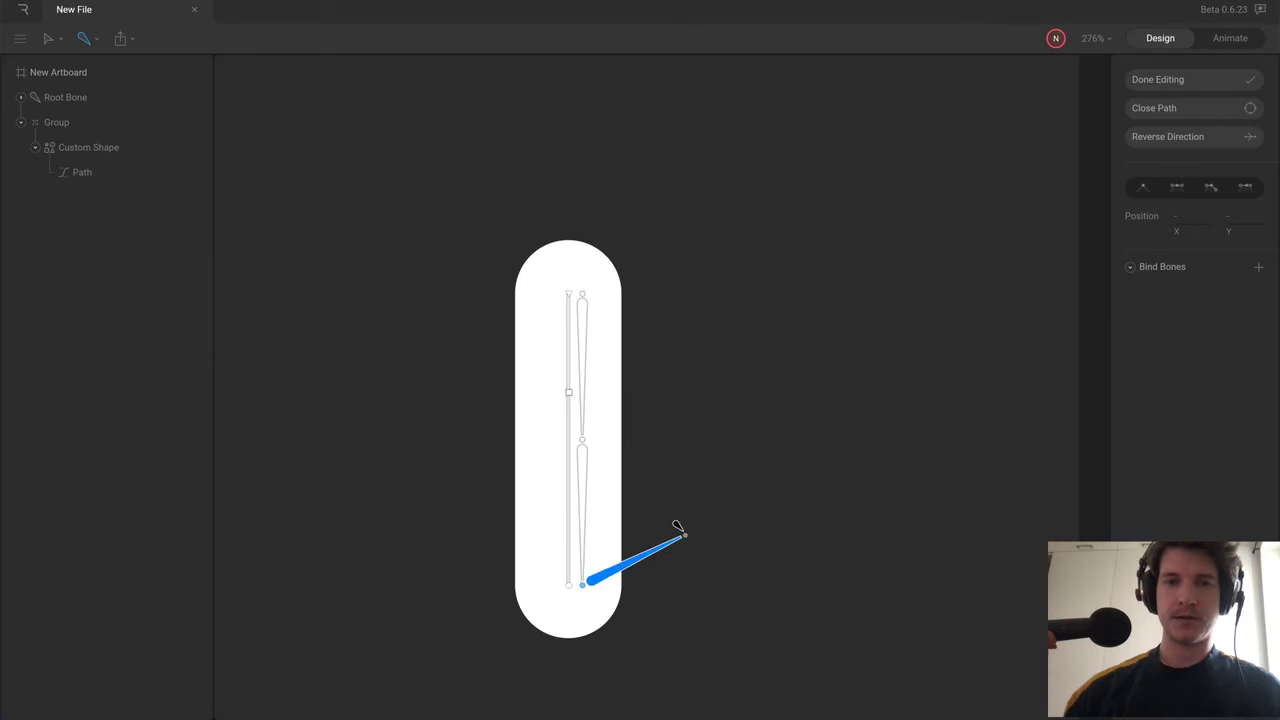
pyautogui.press('v')
pyautogui.click(581, 436)
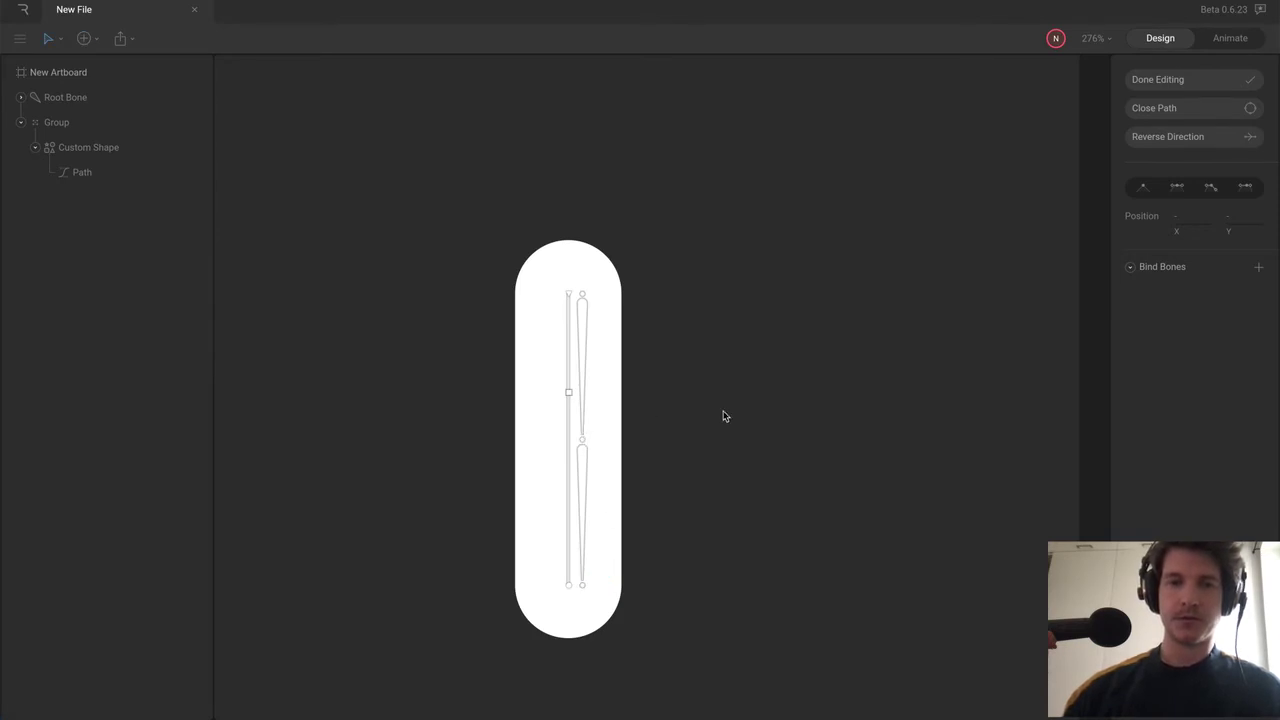
# - Shift the root bone horizontally to about X 212.6 so the chain lies near the path, expand its hierarchy and deselect it
pyautogui.click(58, 100)
pyautogui.click(60, 99)
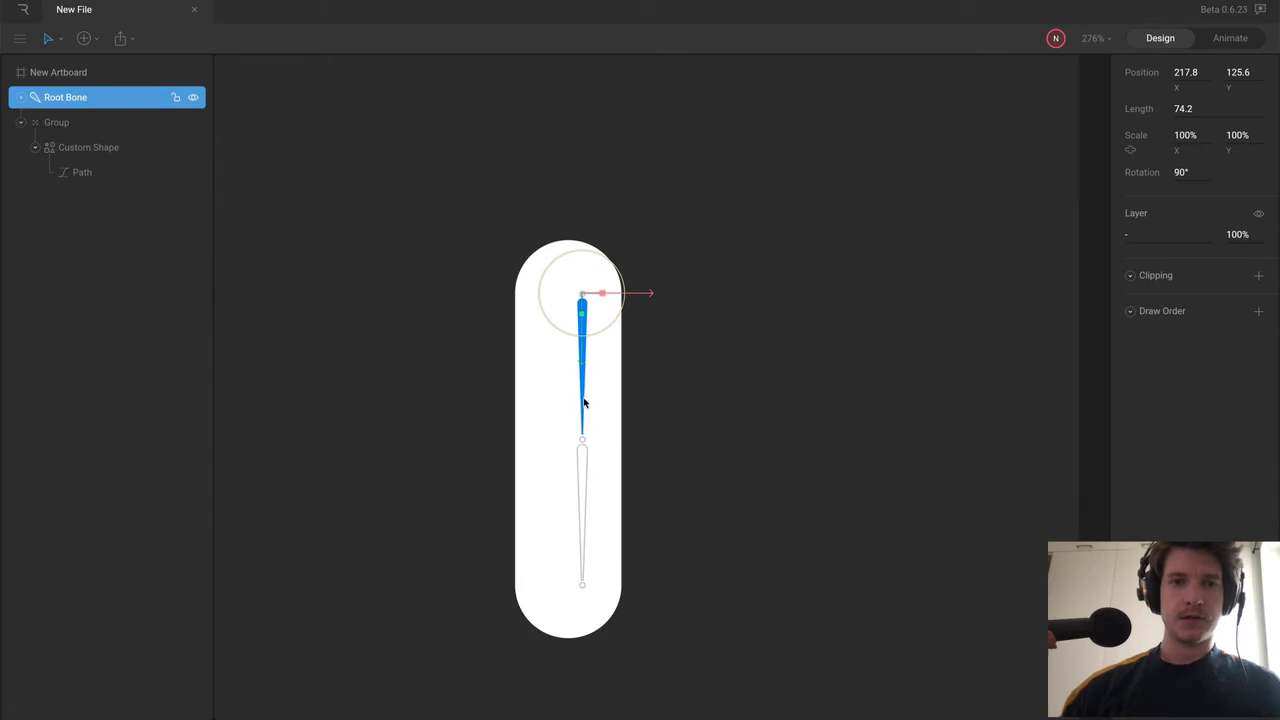
pyautogui.moveTo(640, 292); pyautogui.dragTo(626, 292)
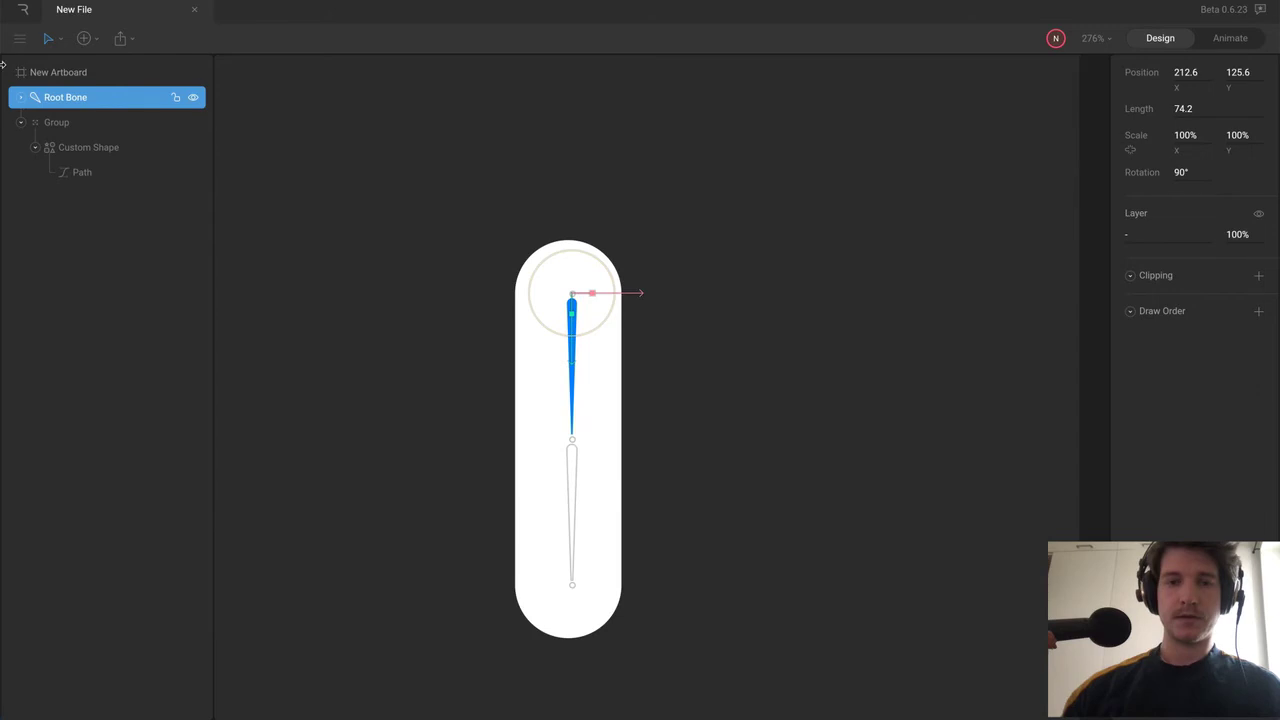
pyautogui.click(20, 97)
pyautogui.click(719, 346)
# - Draw a separate horizontal bone about 84 long beside the shape, starting at about X 245.8, Y 200.8, and select it
pyautogui.press('b')
pyautogui.click(637, 441)
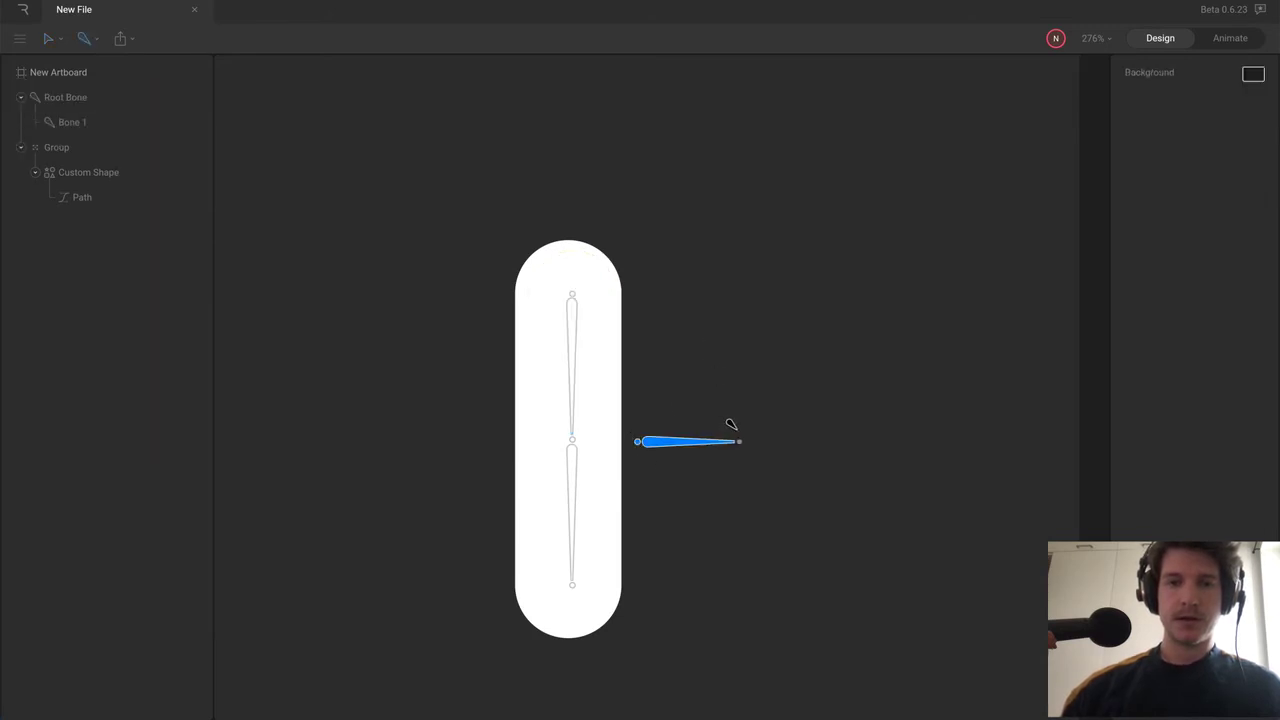
pyautogui.click(805, 440)
pyautogui.press('v')
pyautogui.click(672, 448)
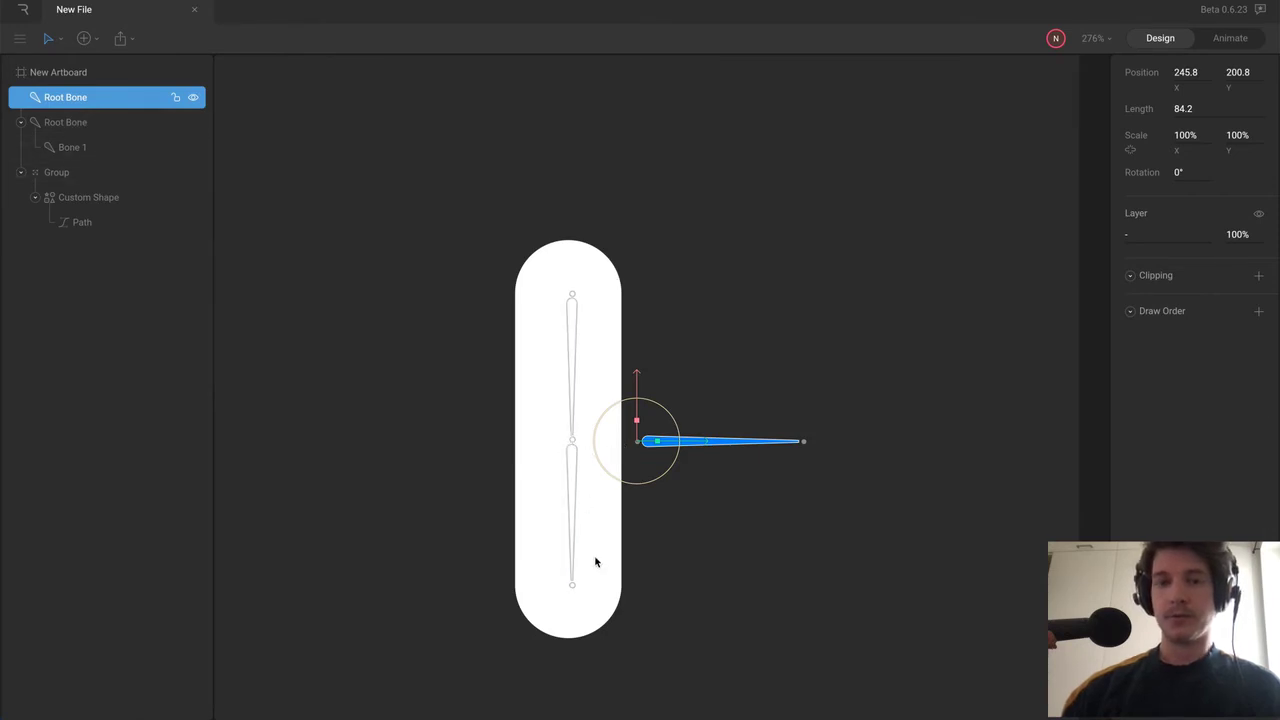
# - Try extending the two-bone chain with a third bone from its lower end, and undo it along with the separate horizontal bone
pyautogui.press('b')
pyautogui.click(572, 586)
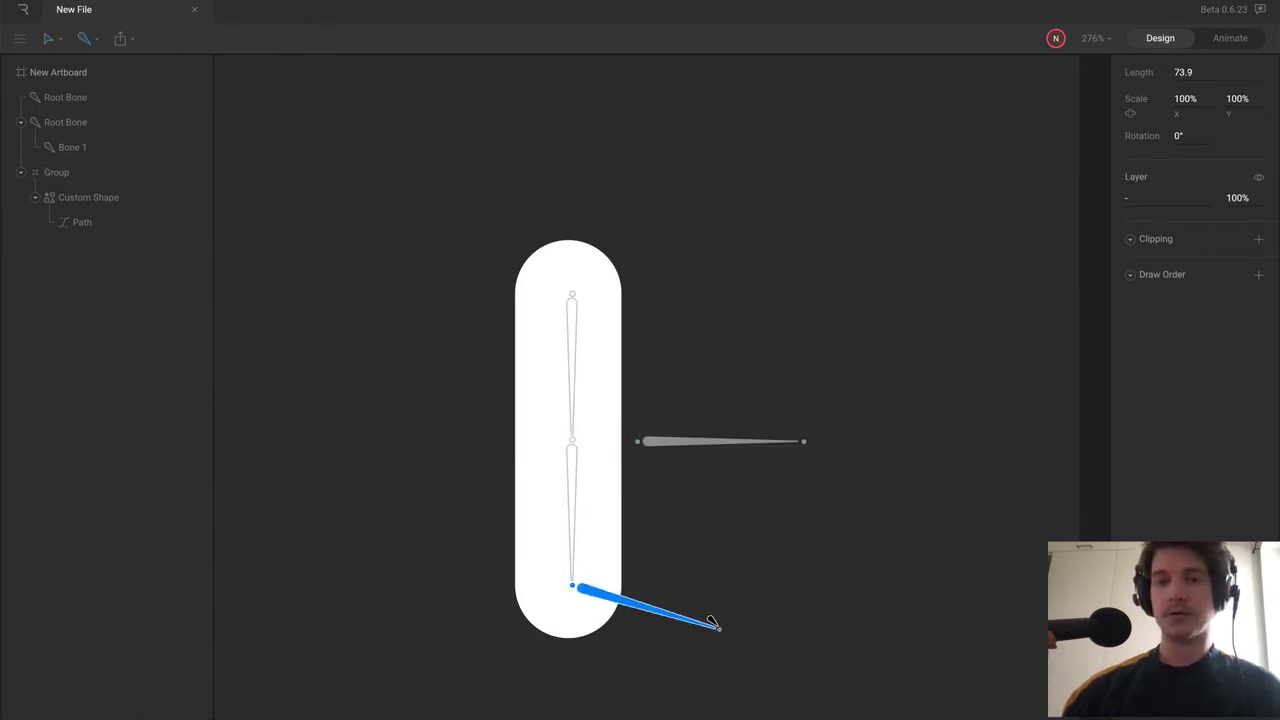
pyautogui.click(720, 628)
pyautogui.hotkey('ctrl', 'z')
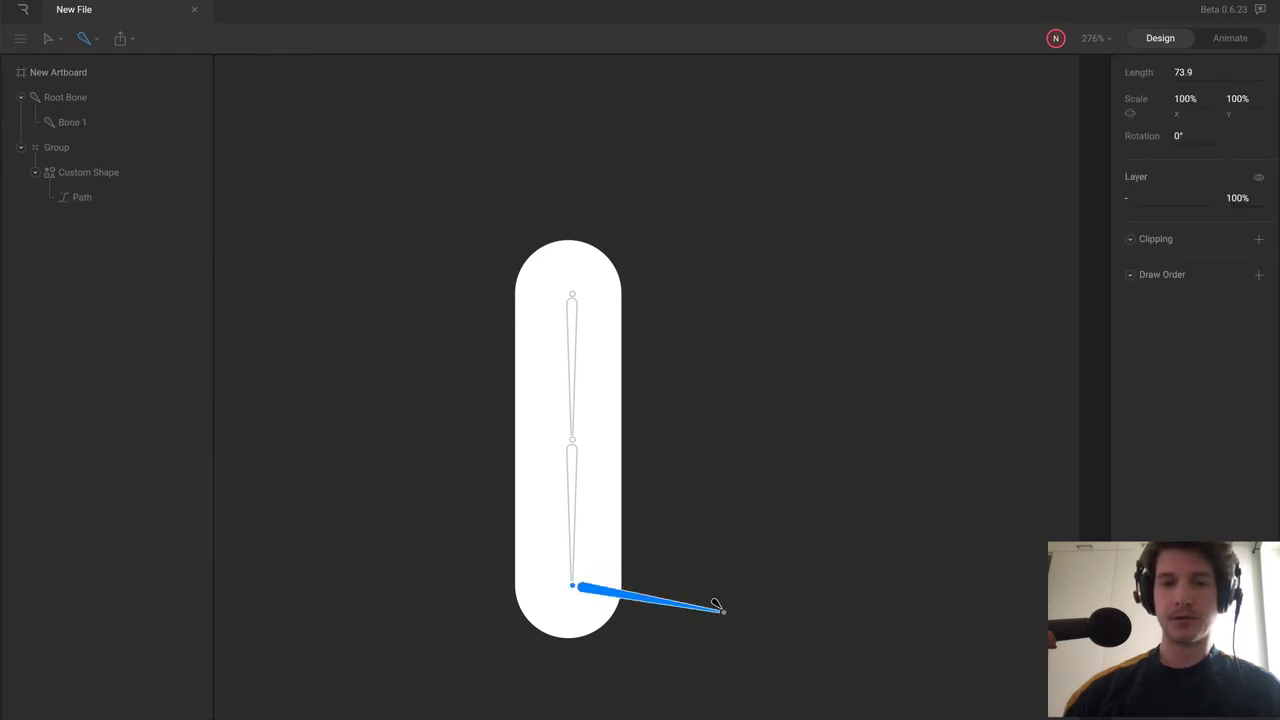
# - Nest the separate horizontal bone under the root bone of the vertical two-bone chain
pyautogui.press('v')
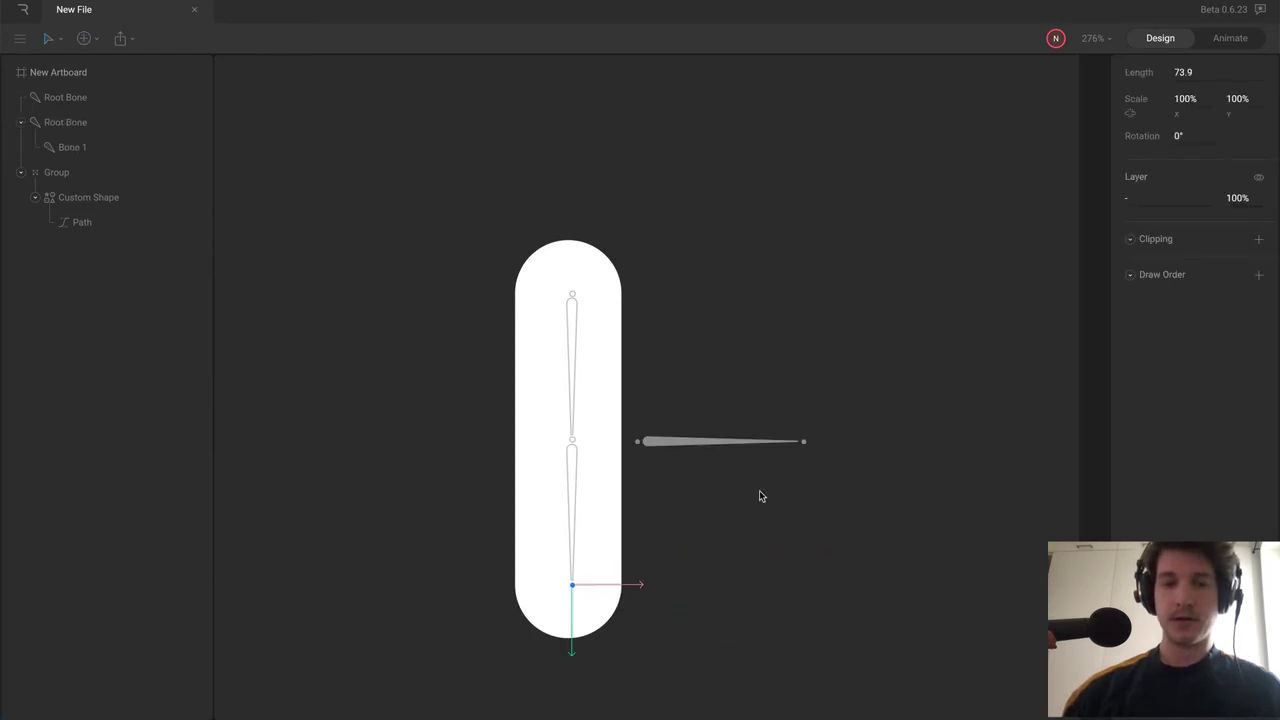
pyautogui.click(665, 446)
pyautogui.moveTo(71, 100); pyautogui.dragTo(69, 138)
# - Rename the chain's first bone to Root, the horizontal bone to Knee, and the chain's second bone to Lower Arm
pyautogui.doubleClick(70, 101)
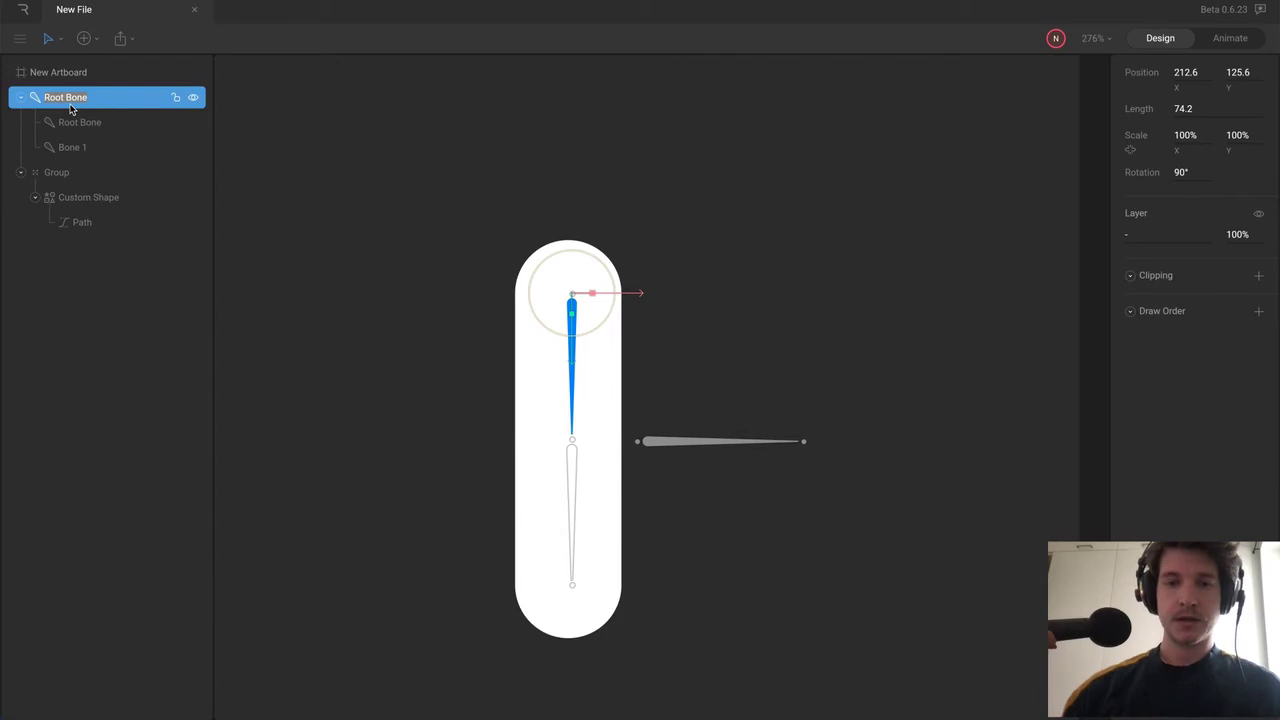
pyautogui.write('Root')
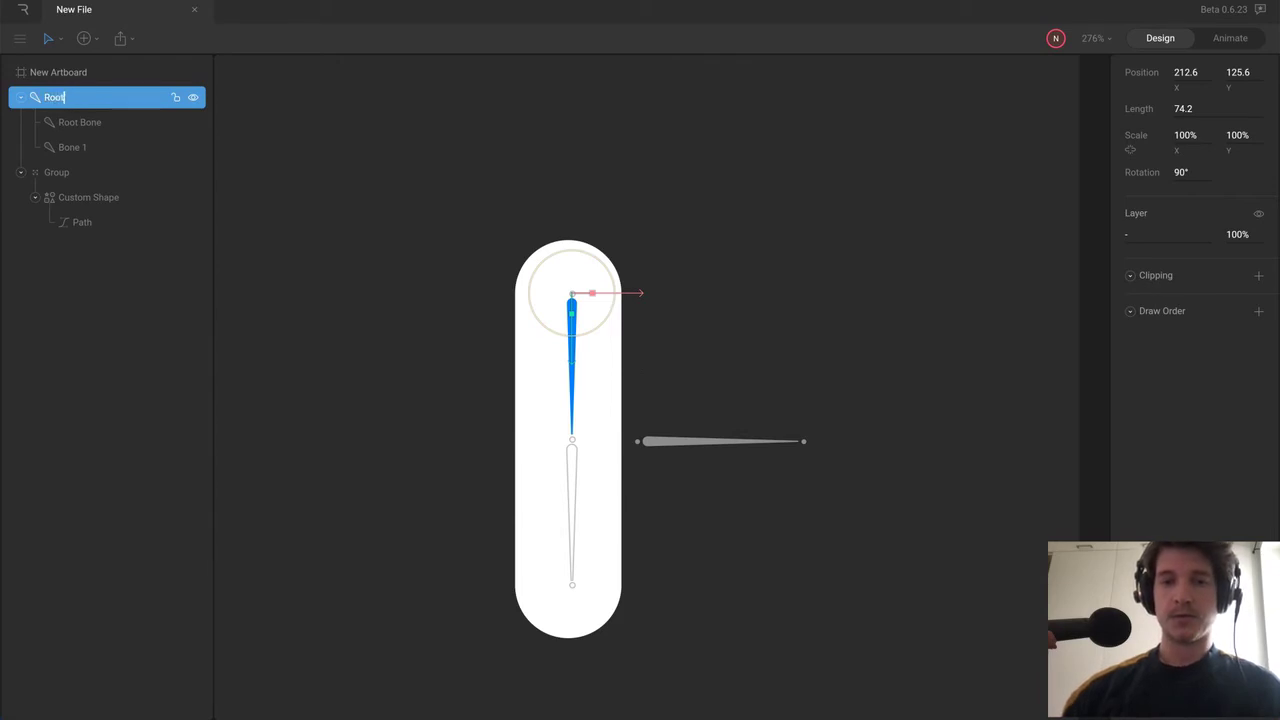
pyautogui.click(95, 123)
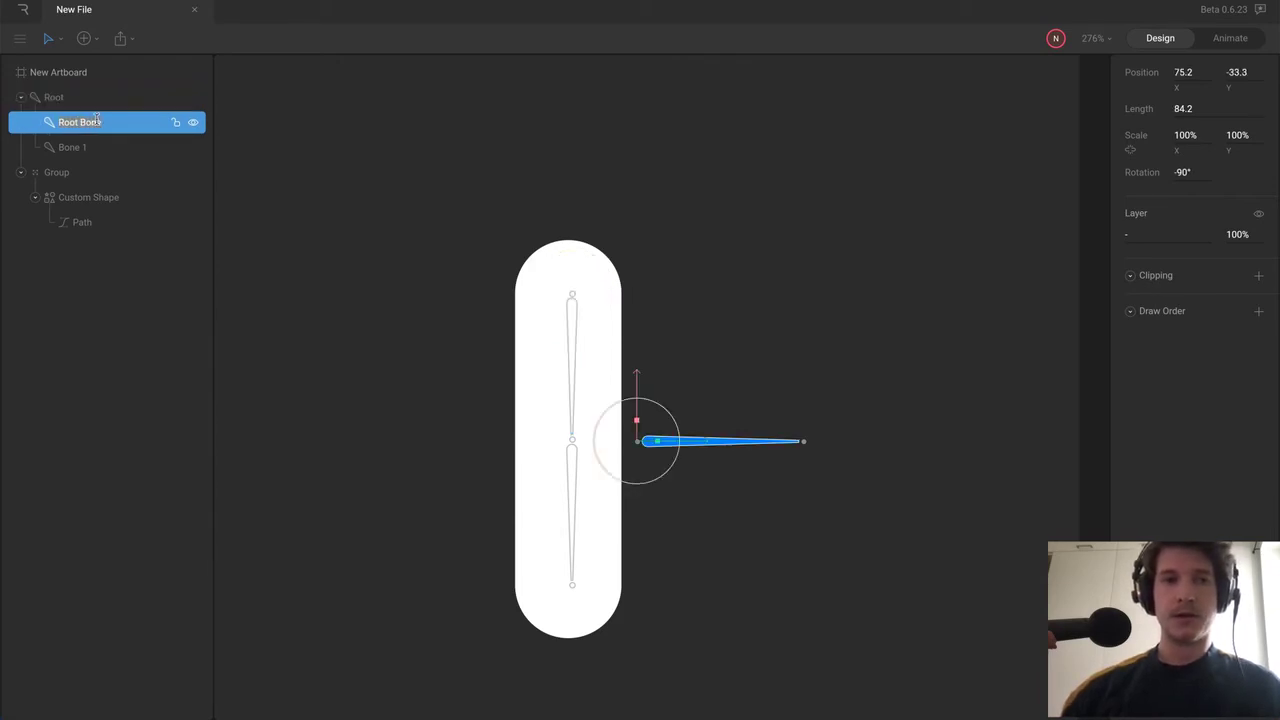
pyautogui.write('Knee')
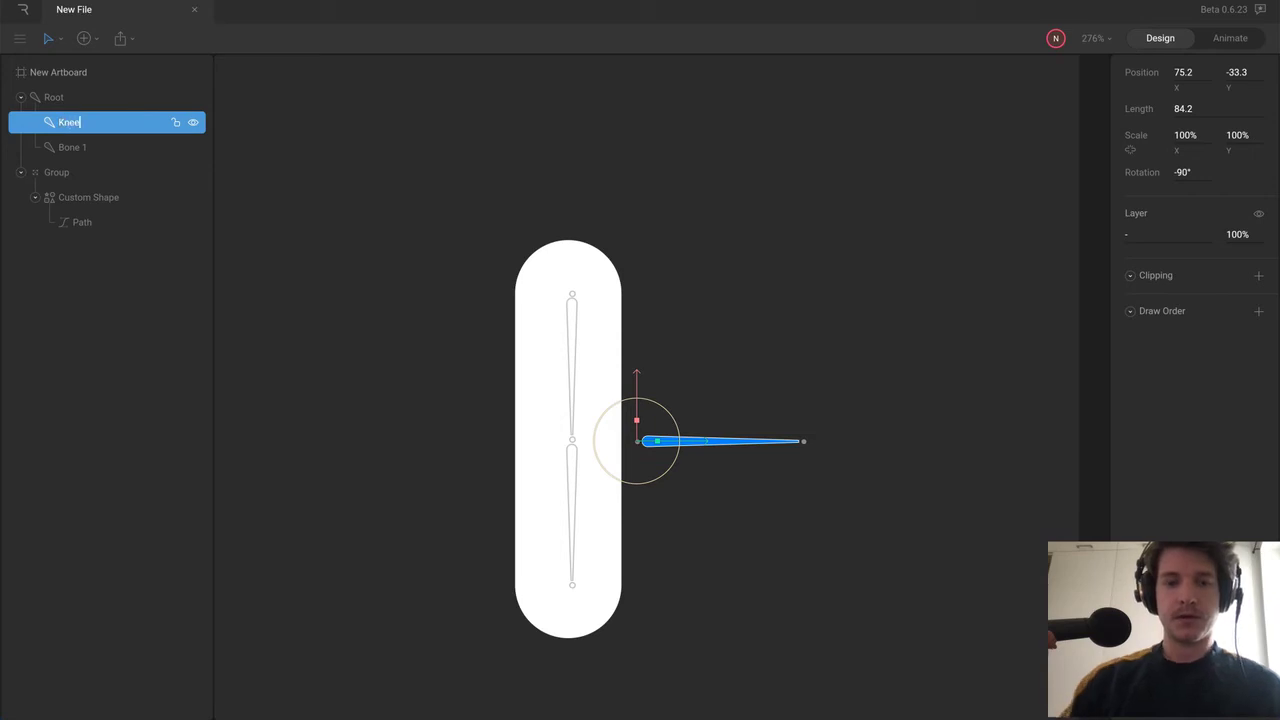
pyautogui.doubleClick(80, 145)
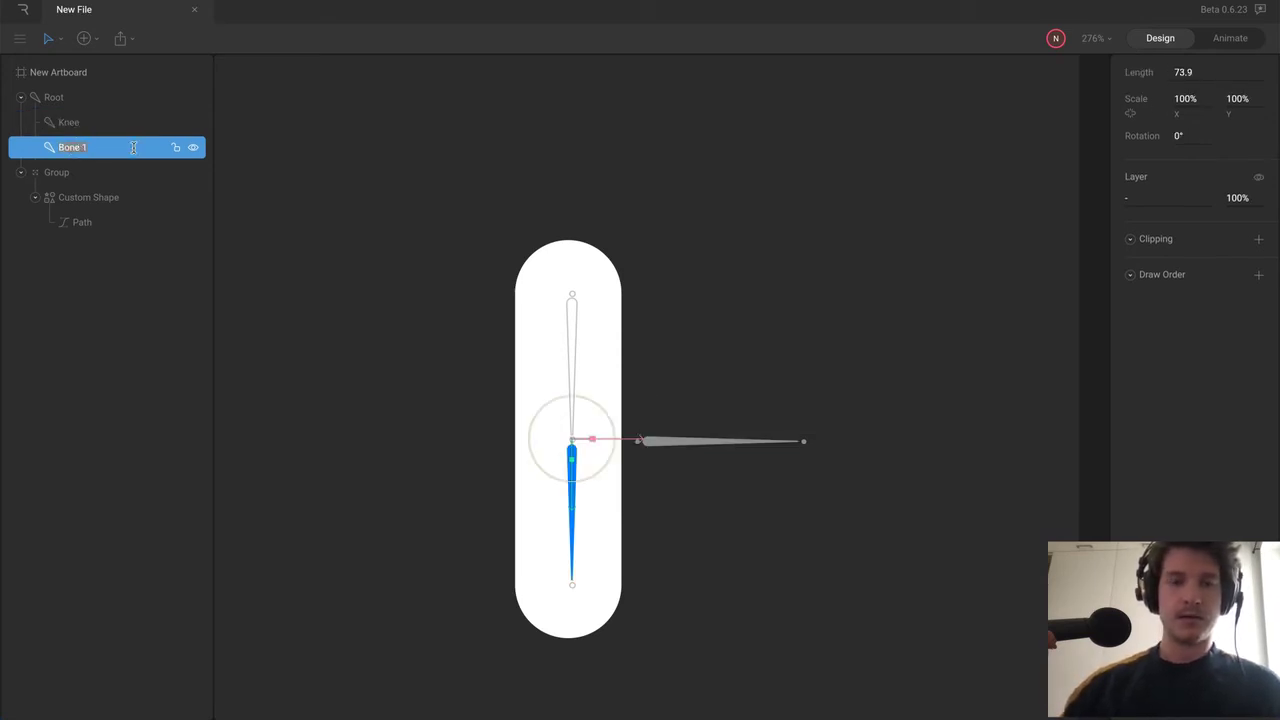
pyautogui.write('L')
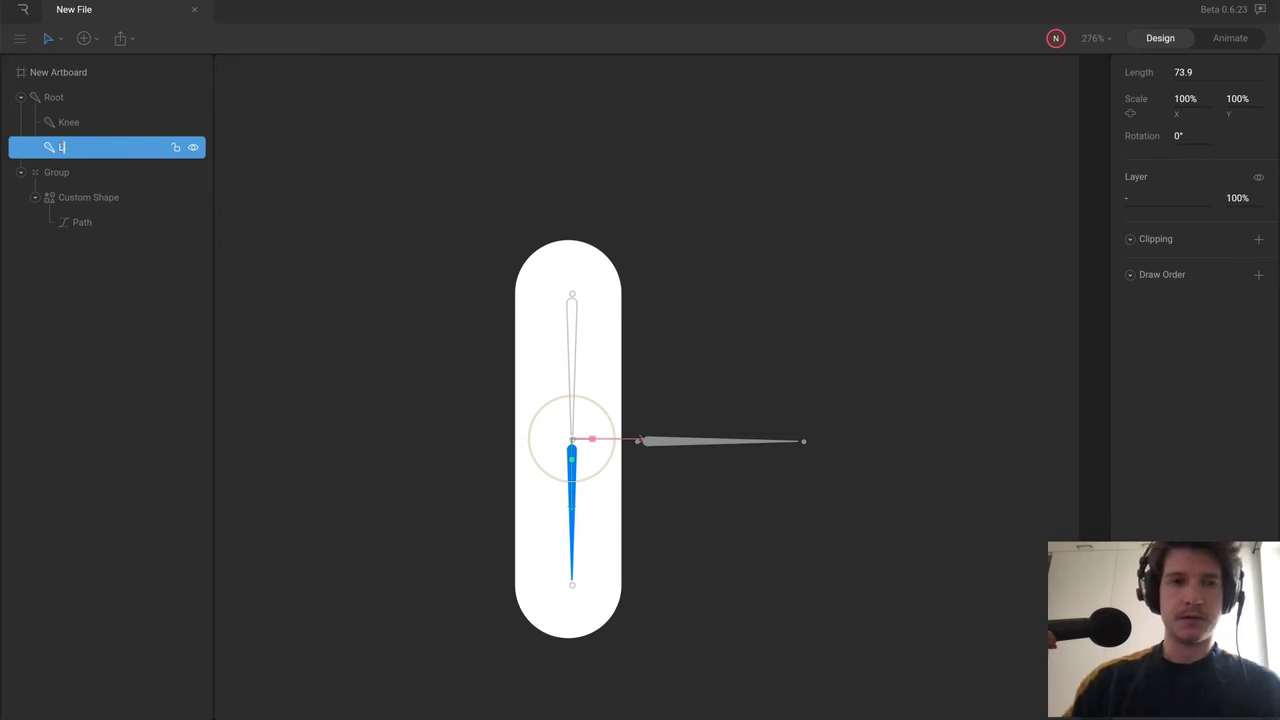
pyautogui.write('ower Arm')
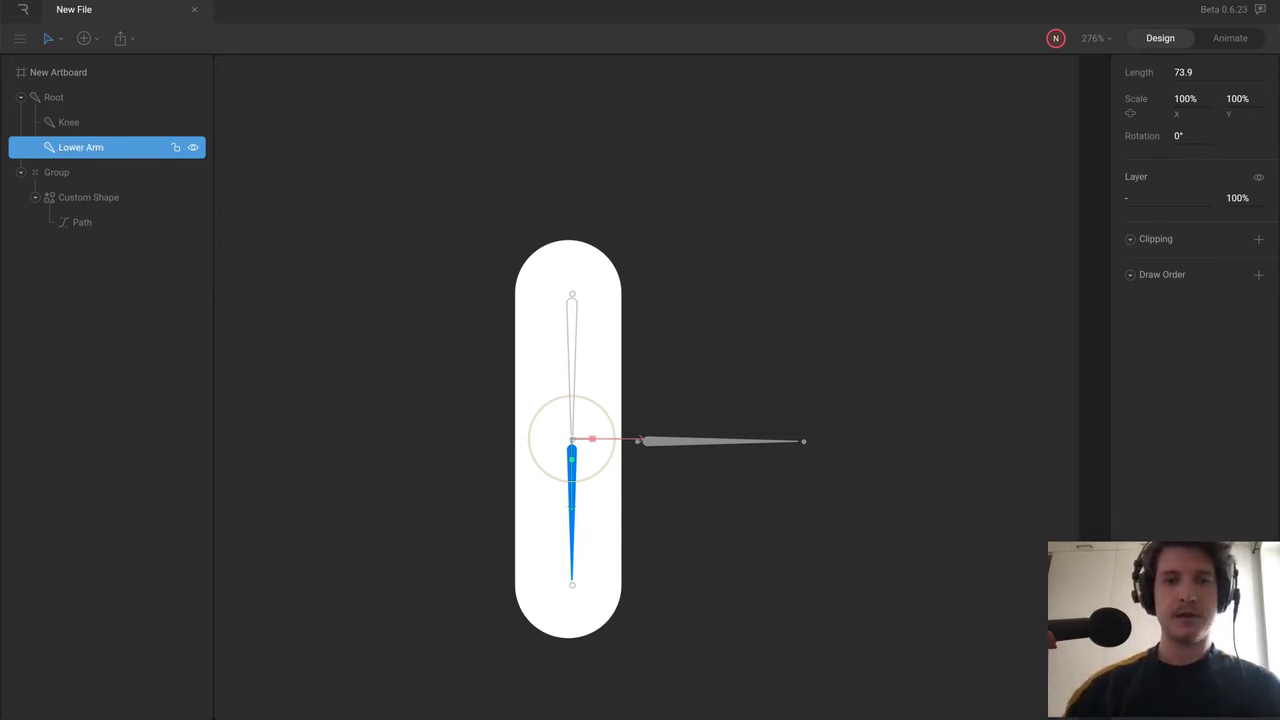
pyautogui.click(638, 293)
pyautogui.click(652, 441)
pyautogui.click(683, 392)
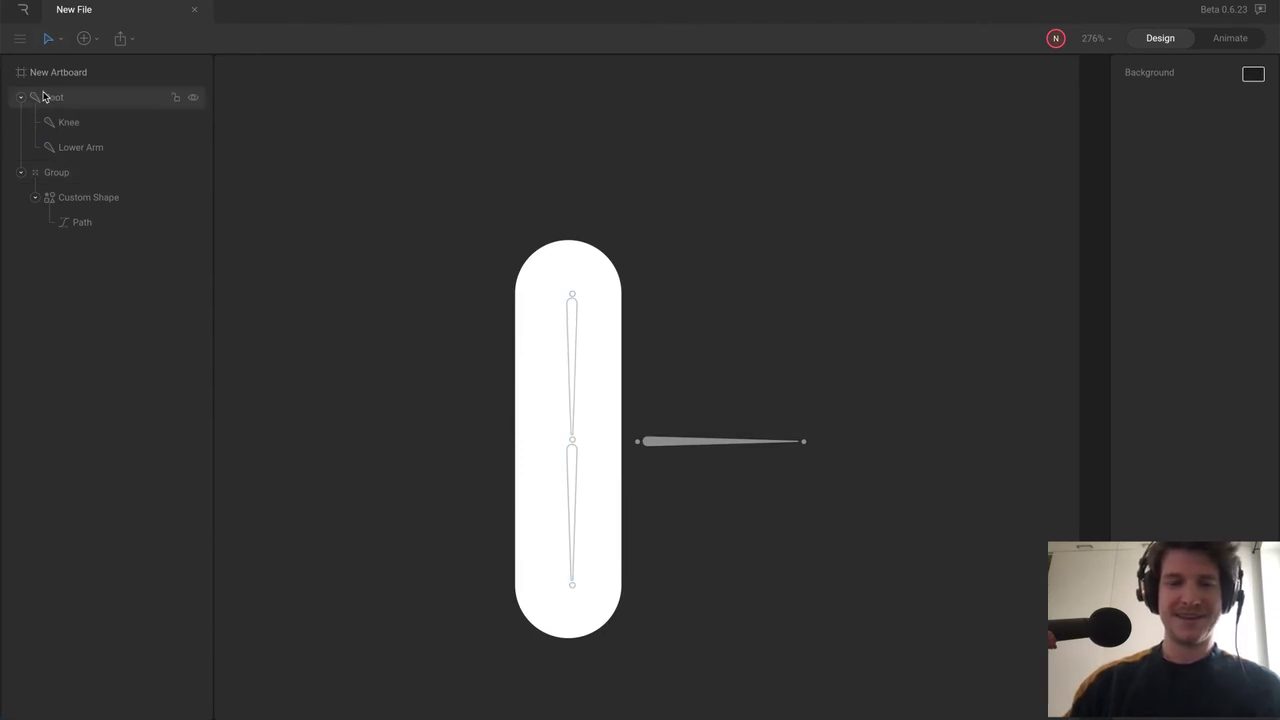
# - Move the Root bone with its child bones into the group that holds the custom shape
pyautogui.moveTo(50, 97); pyautogui.dragTo(67, 188)
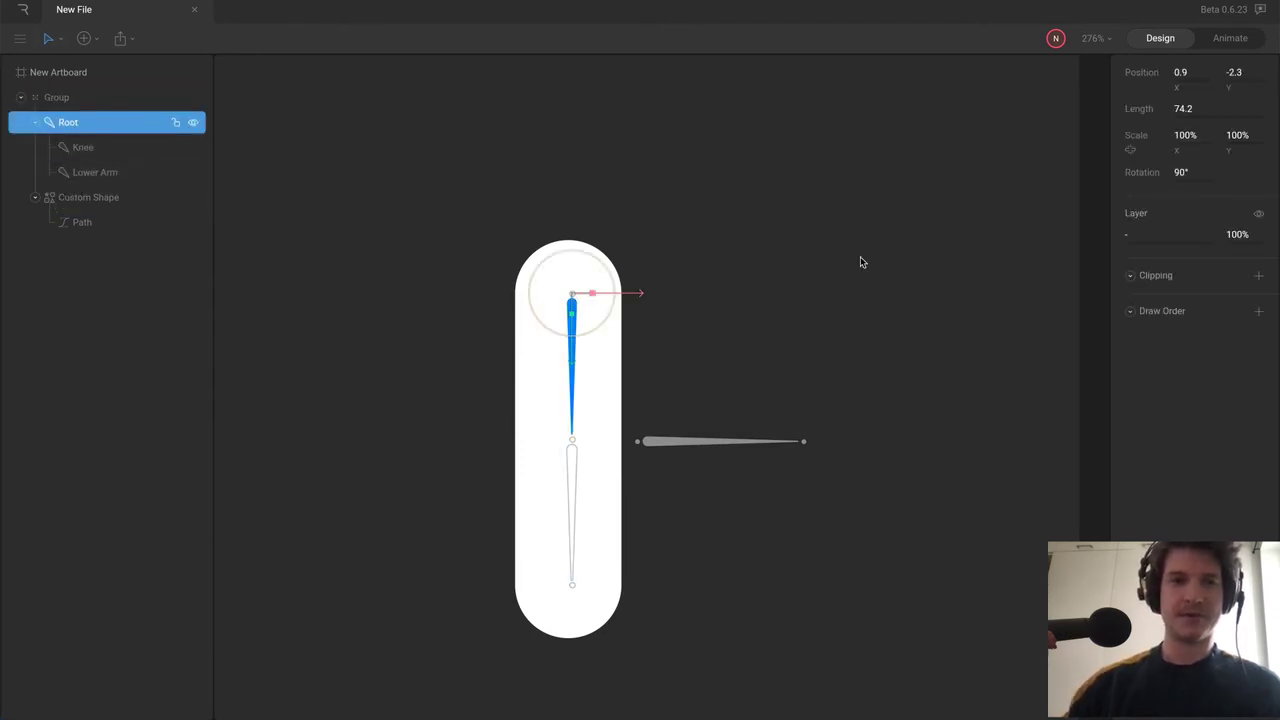
pyautogui.click(860, 256)
pyautogui.click(653, 445)
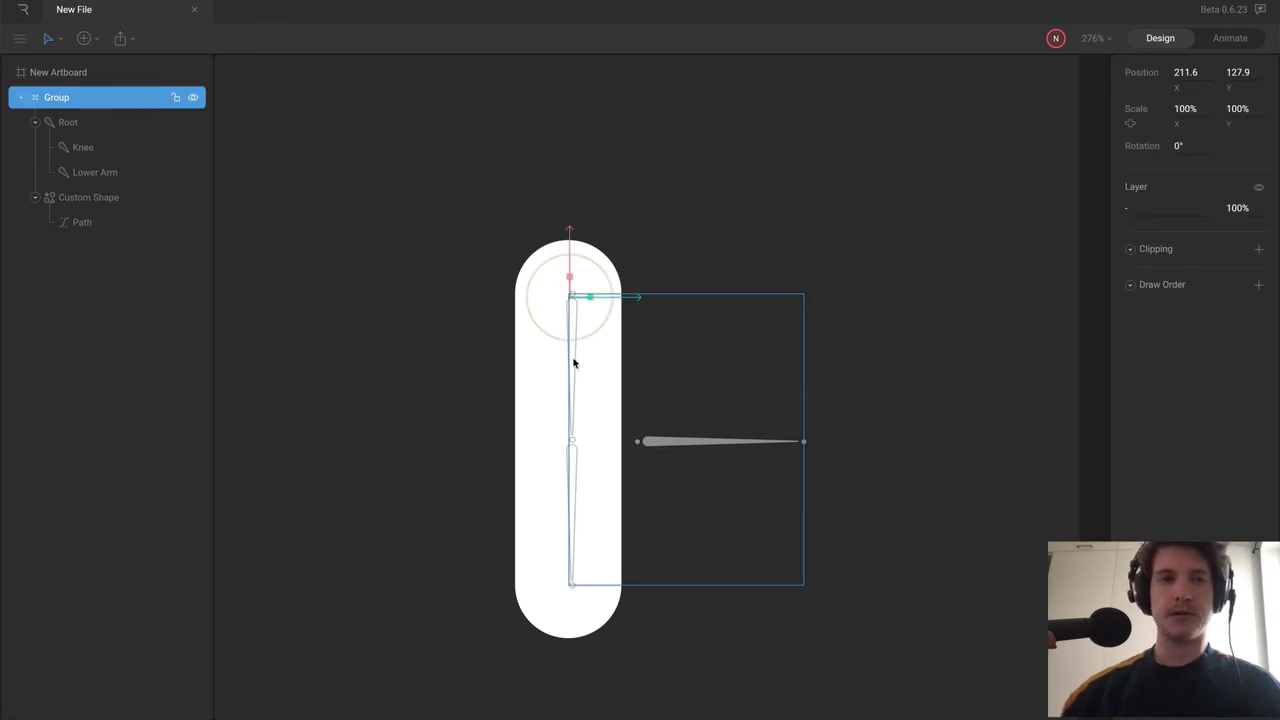
pyautogui.click(72, 121)
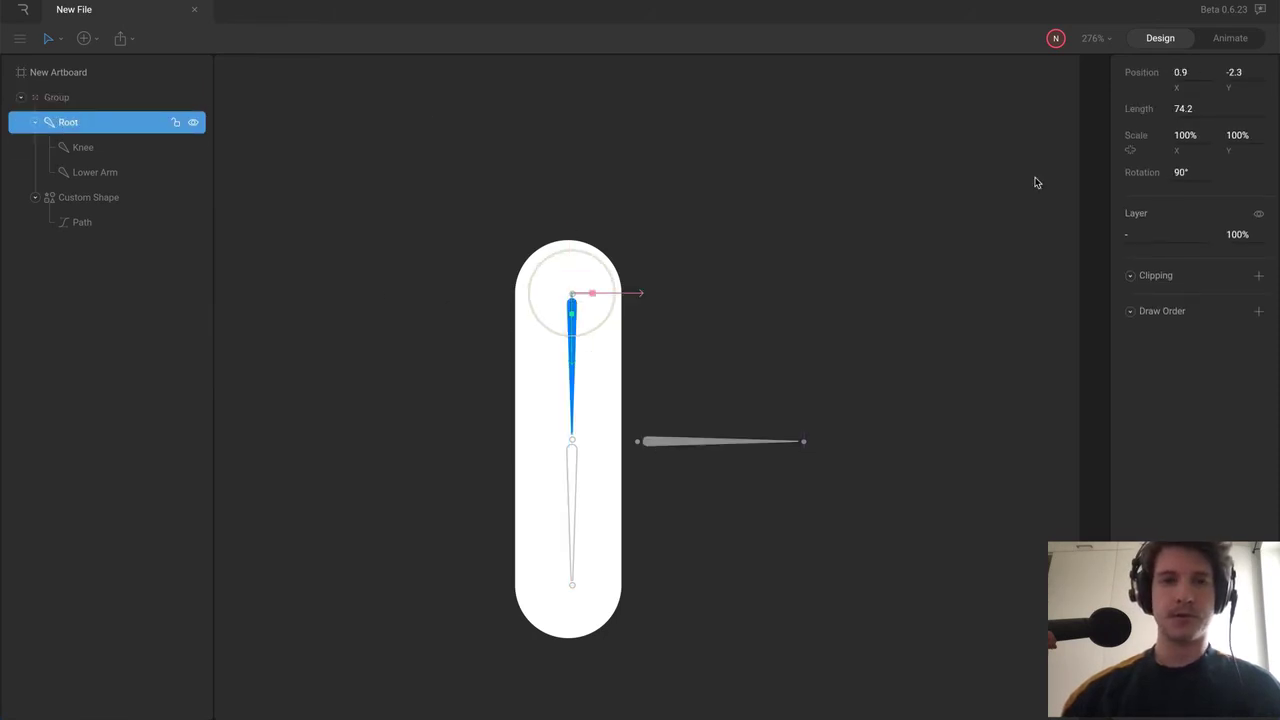
# - Bind the custom shape's path to the Root, Knee and Lower Arm bones, and deselect it
pyautogui.click(141, 199)
pyautogui.click(118, 229)
pyautogui.click(1258, 283)
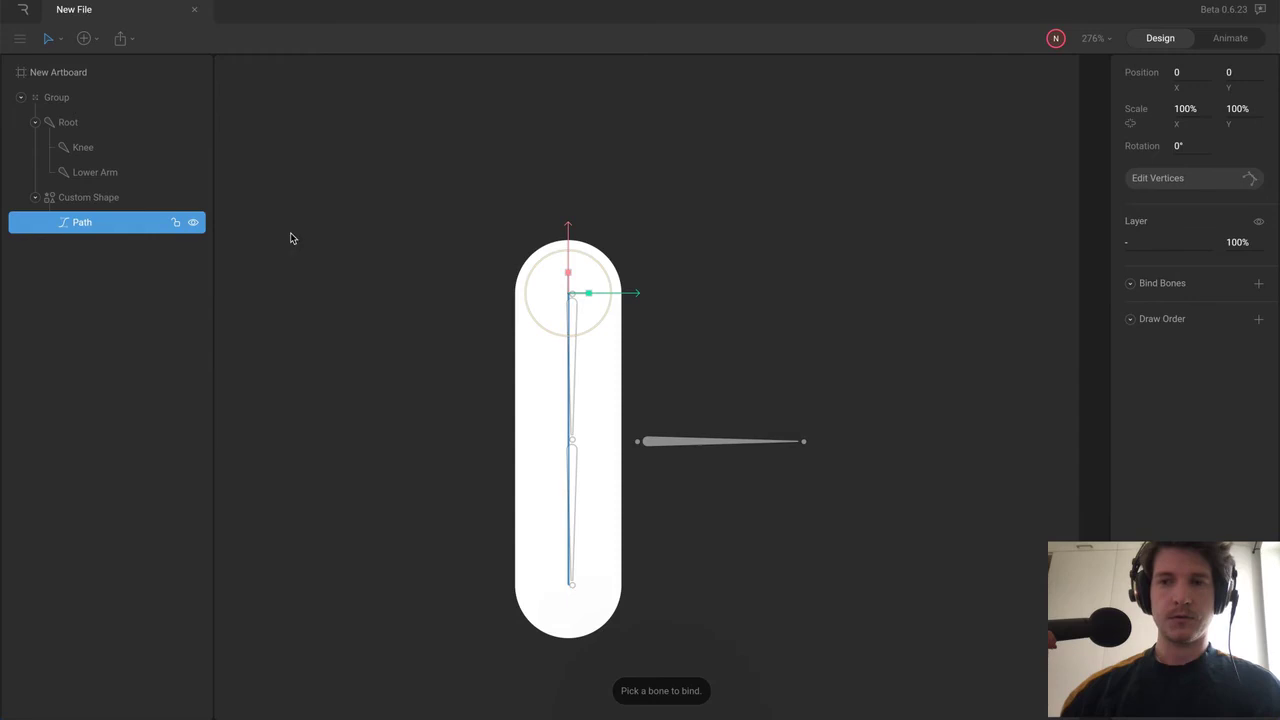
pyautogui.click(118, 123)
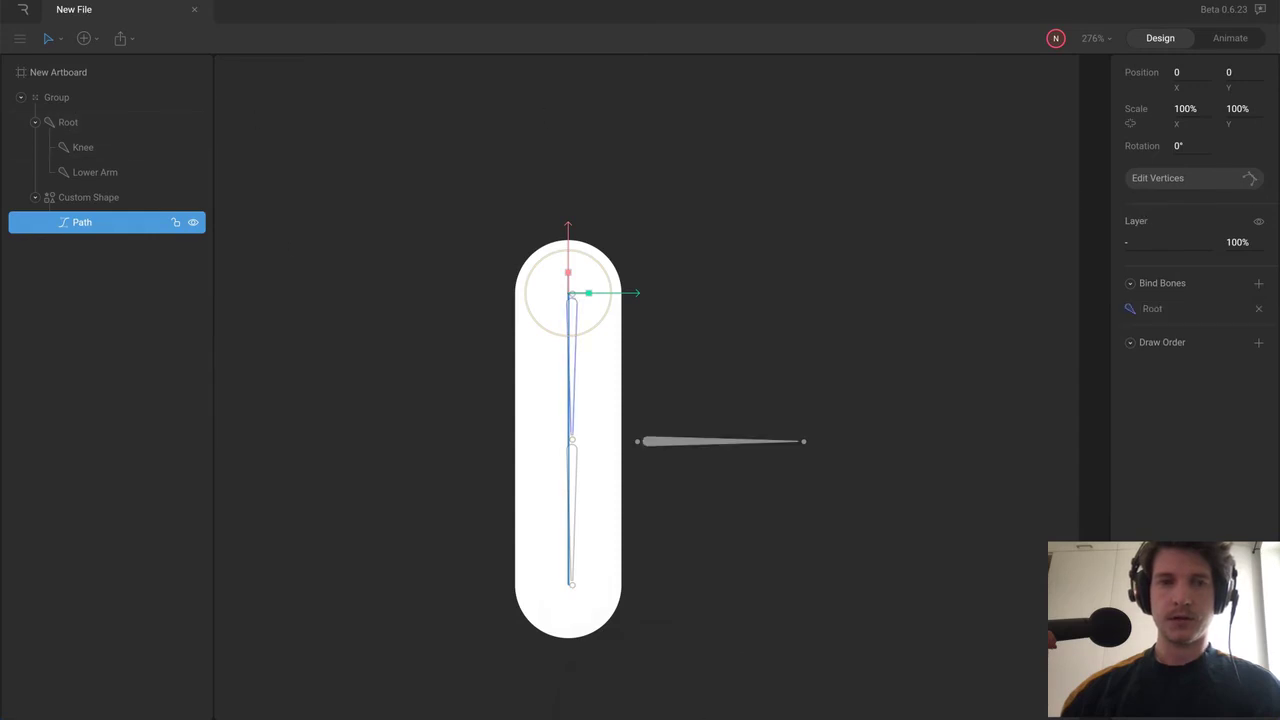
pyautogui.click(1258, 283)
pyautogui.click(105, 148)
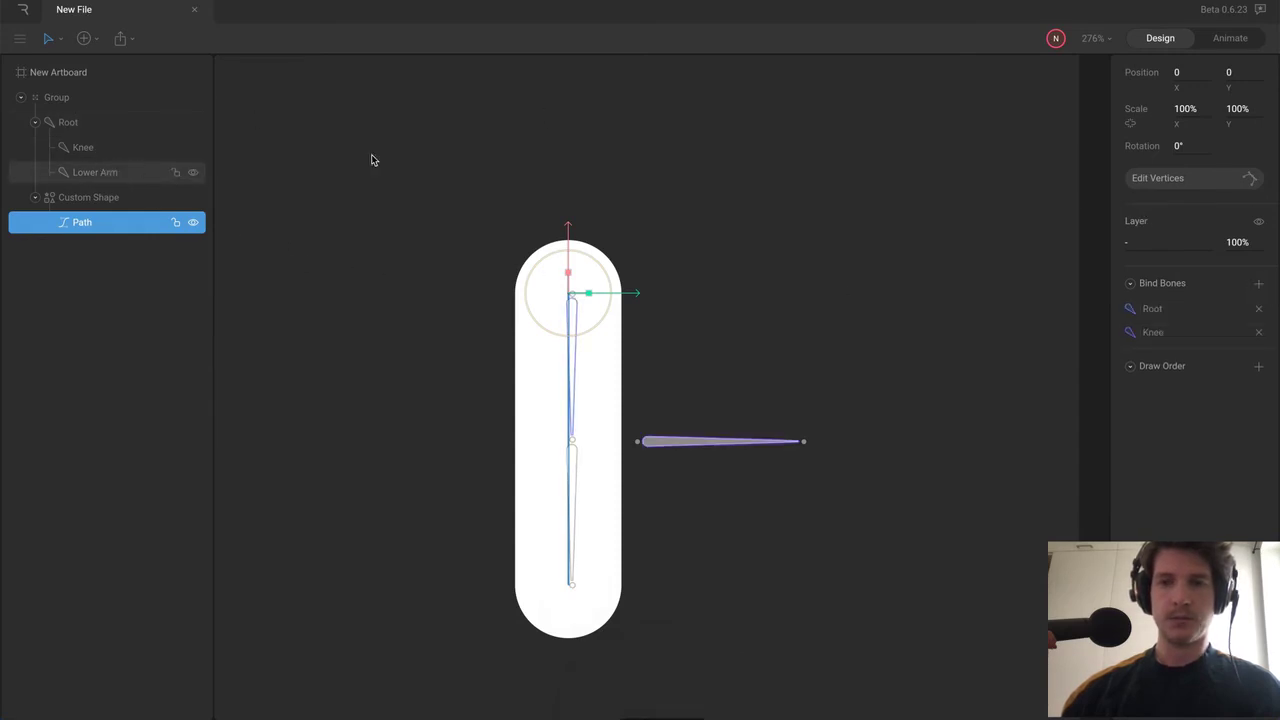
pyautogui.click(1258, 283)
pyautogui.click(139, 178)
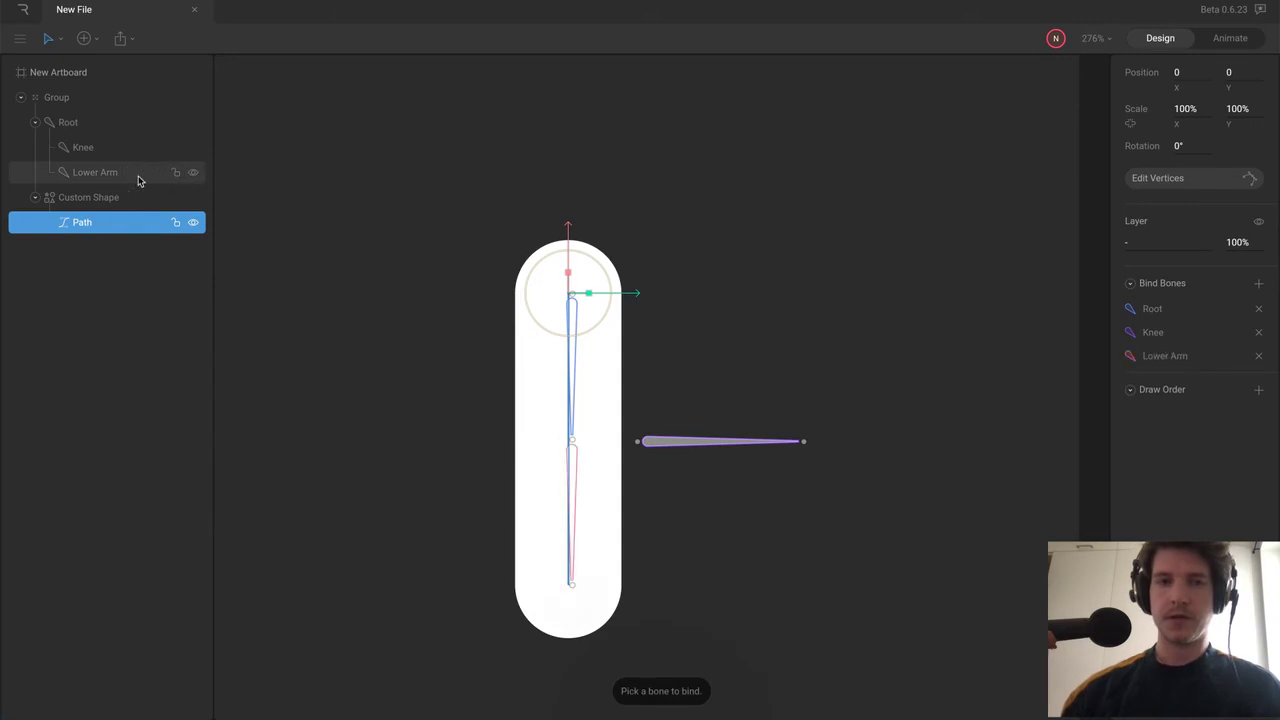
pyautogui.click(727, 320)
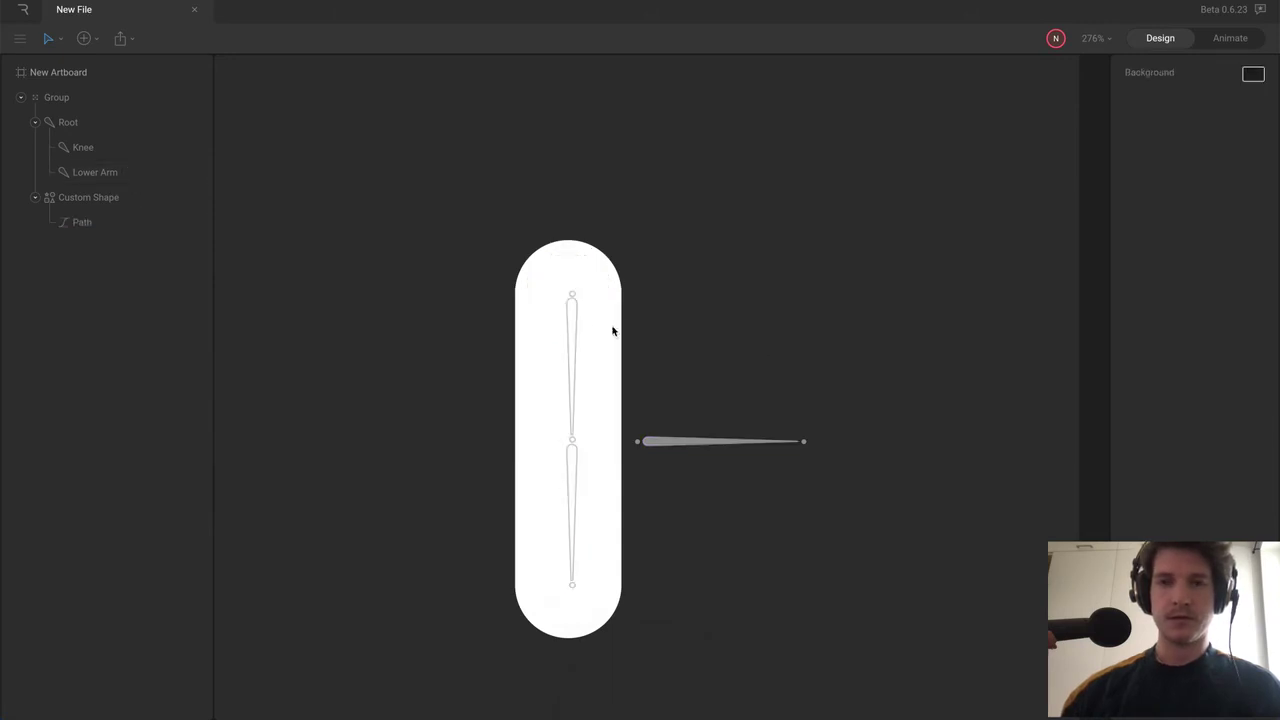
# - Try shifting the Root bone horizontally to test the binding, and undo the move
pyautogui.click(576, 323)
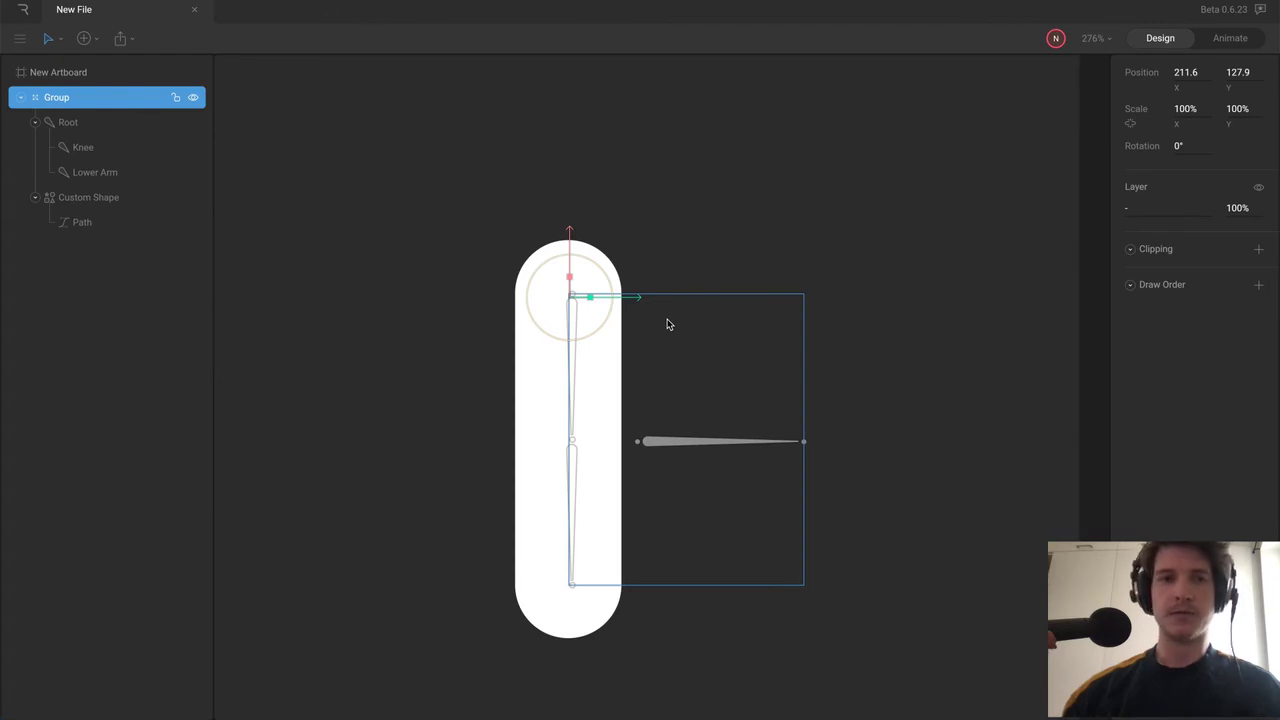
pyautogui.click(97, 201)
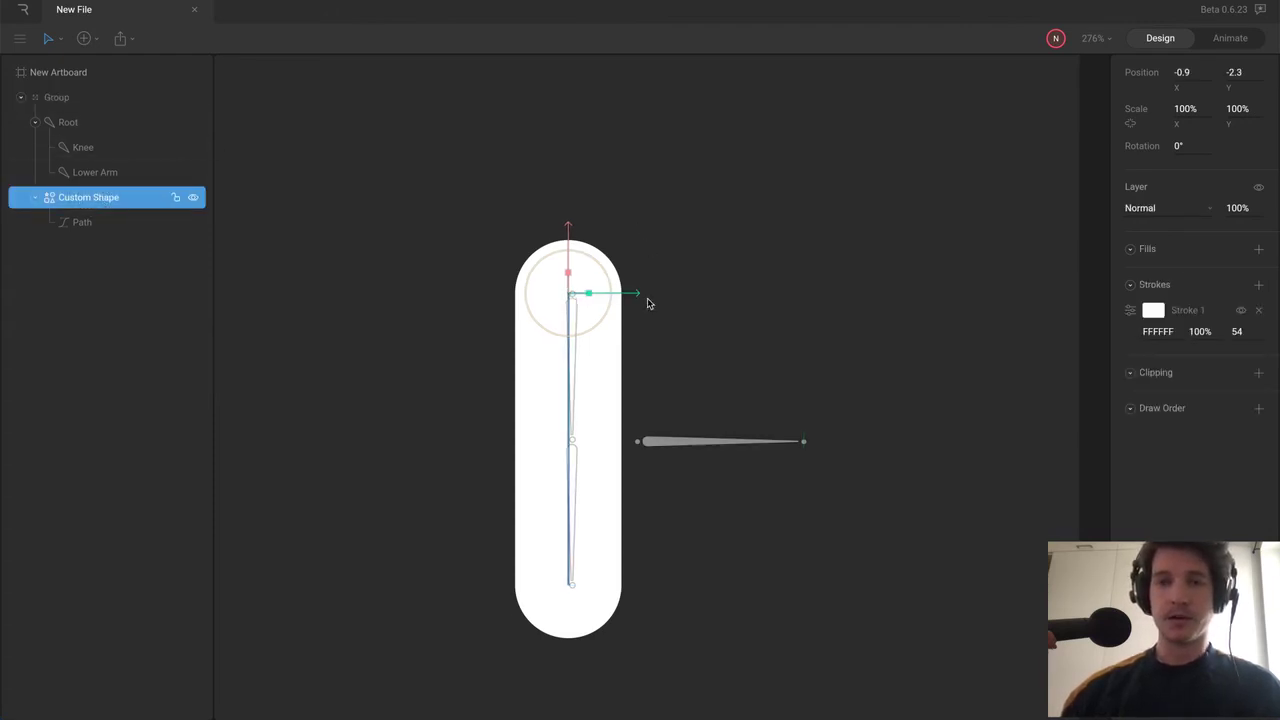
pyautogui.click(573, 300)
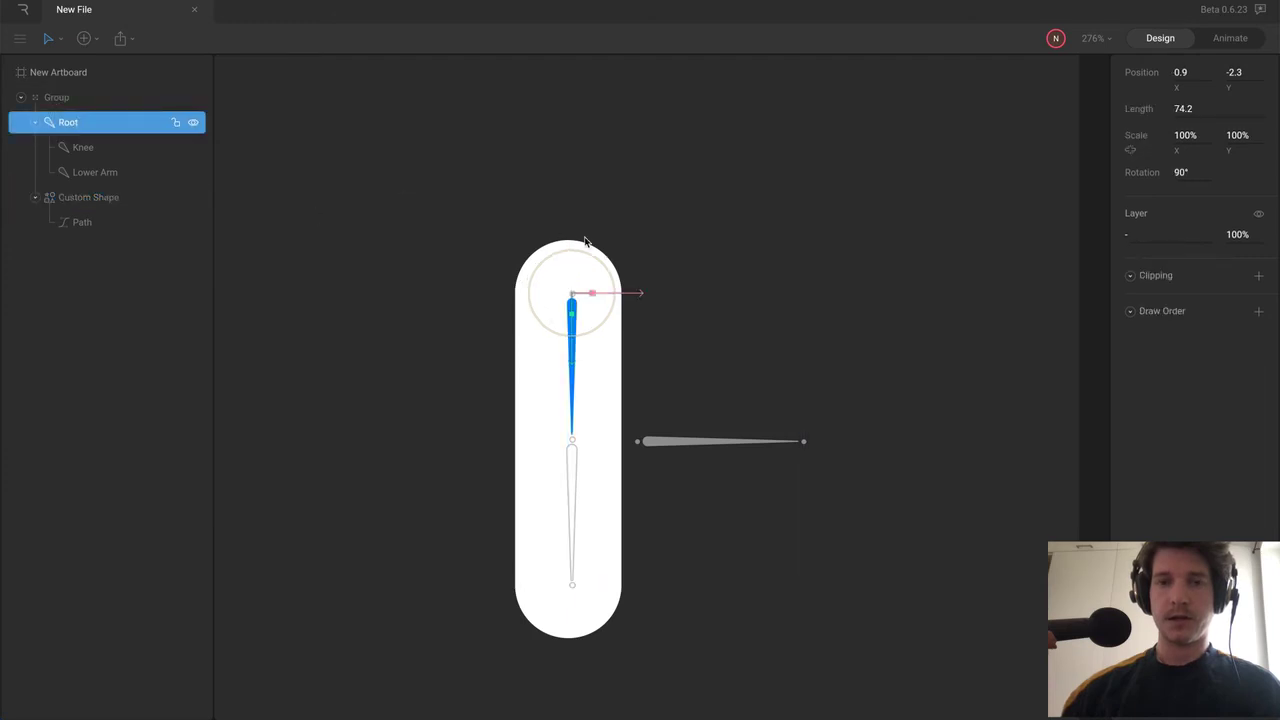
pyautogui.moveTo(637, 293); pyautogui.dragTo(686, 289)
pyautogui.hotkey('ctrl', 'z')
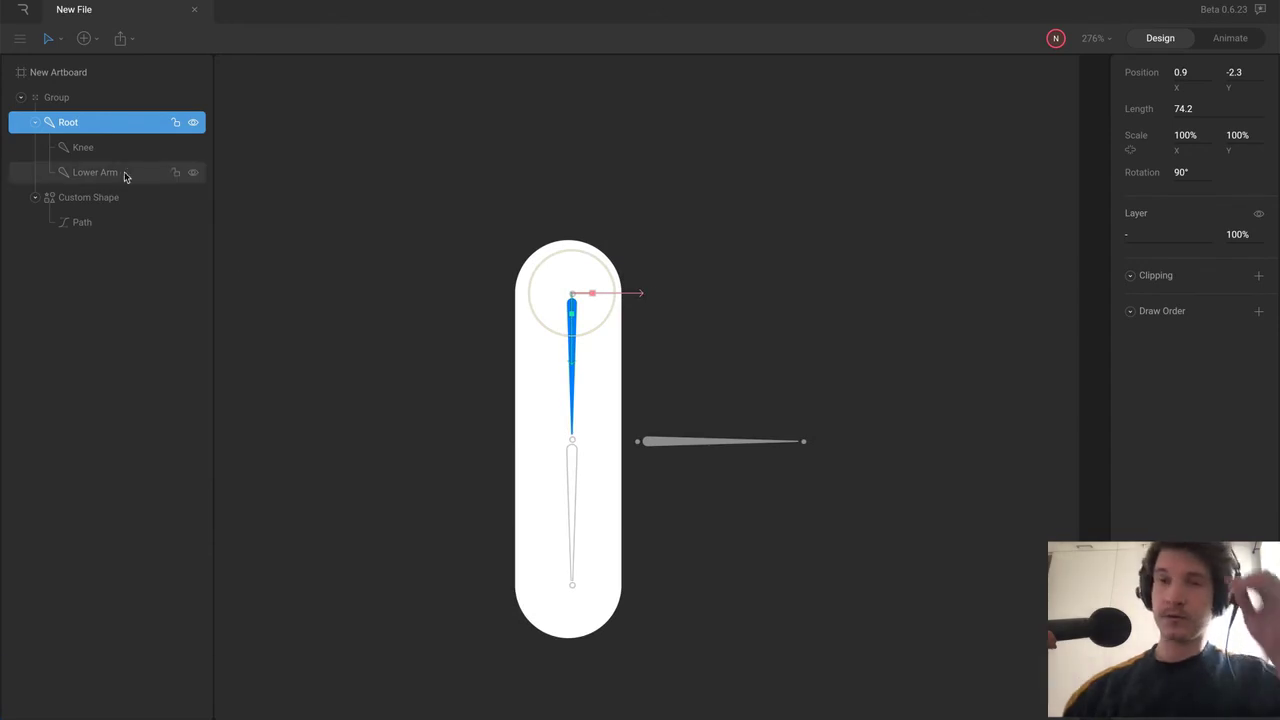
# - Edit the path's vertices, check the upper vertex's bone weights, and set the middle vertex's Knee weight to 100%
pyautogui.click(104, 220)
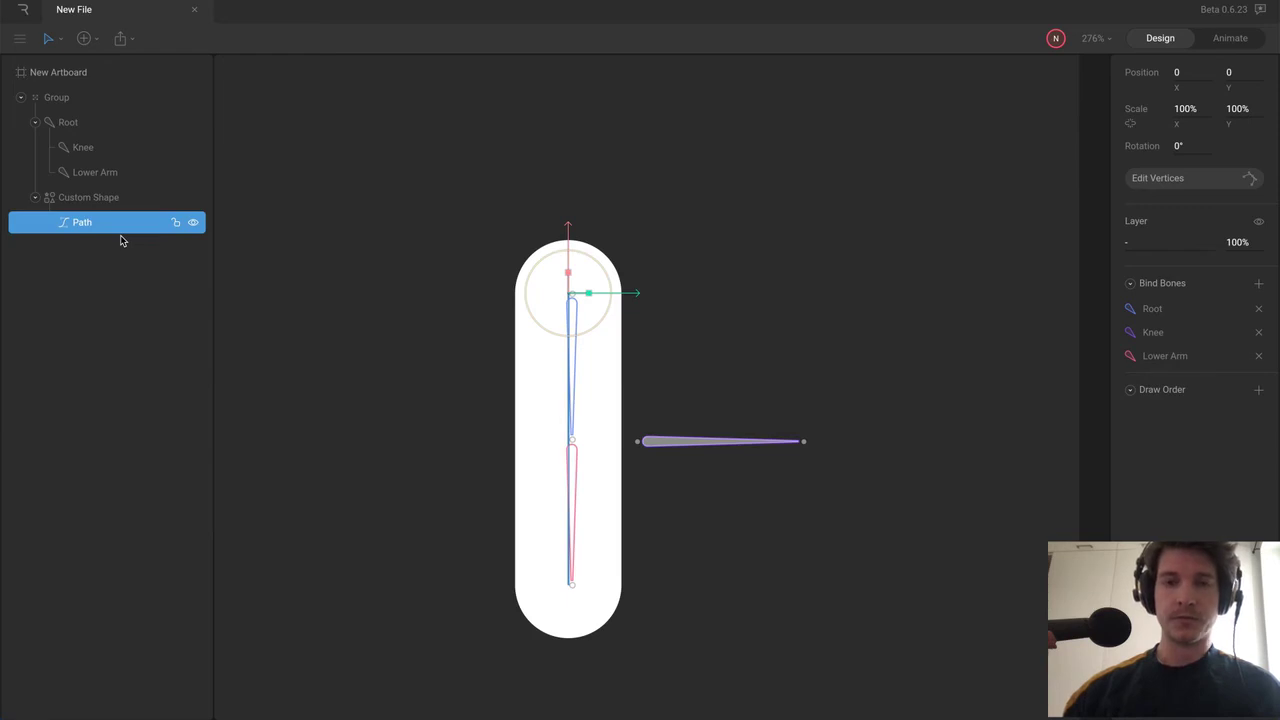
pyautogui.press('Return')
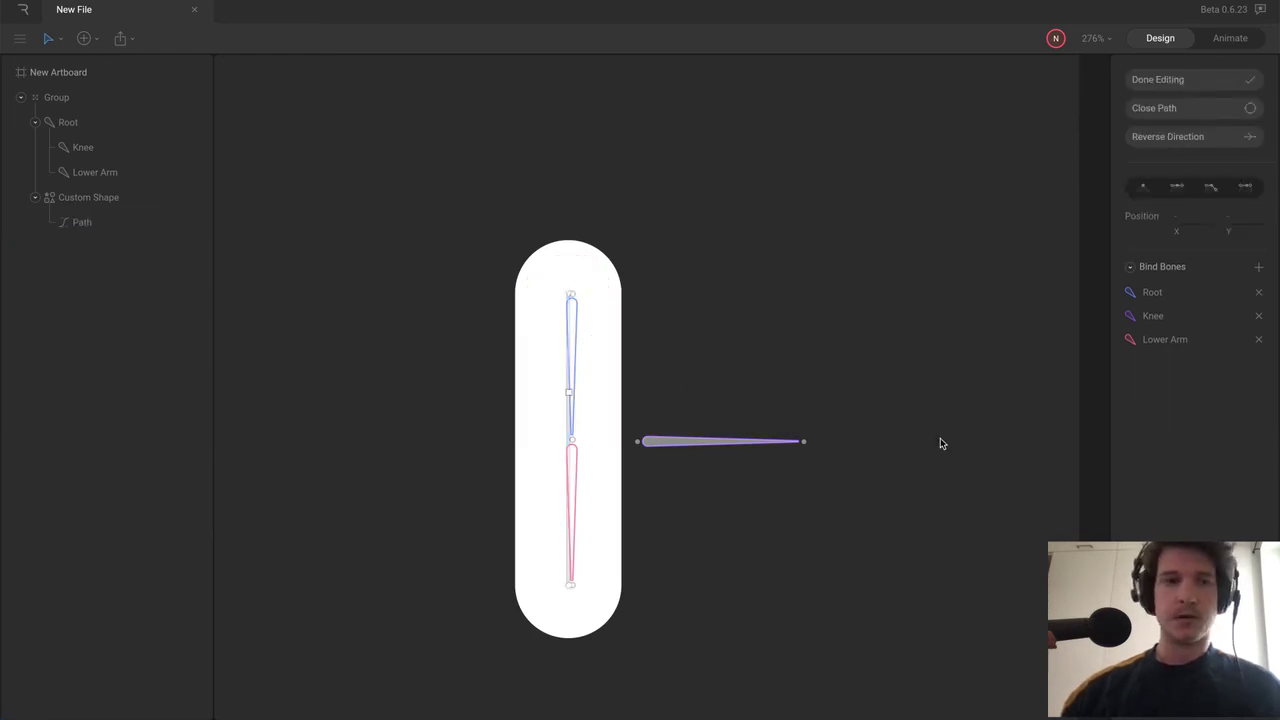
pyautogui.moveTo(537, 271); pyautogui.dragTo(621, 325)
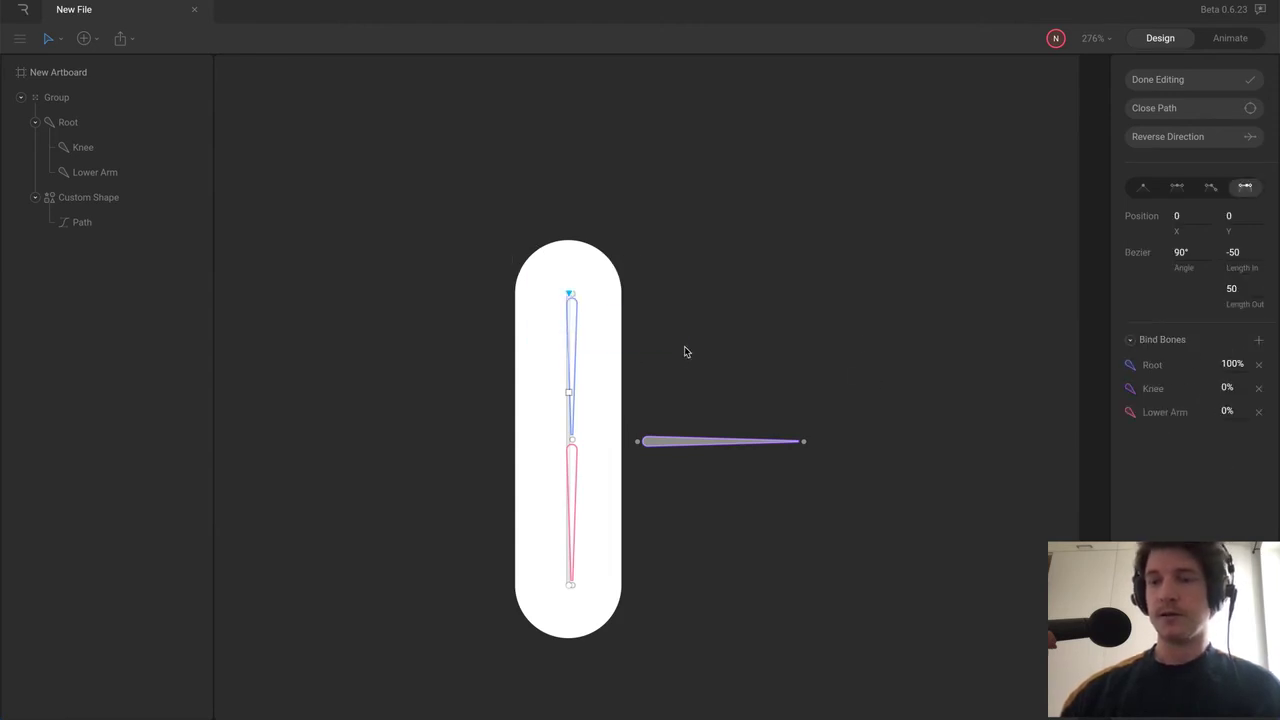
pyautogui.click(568, 391)
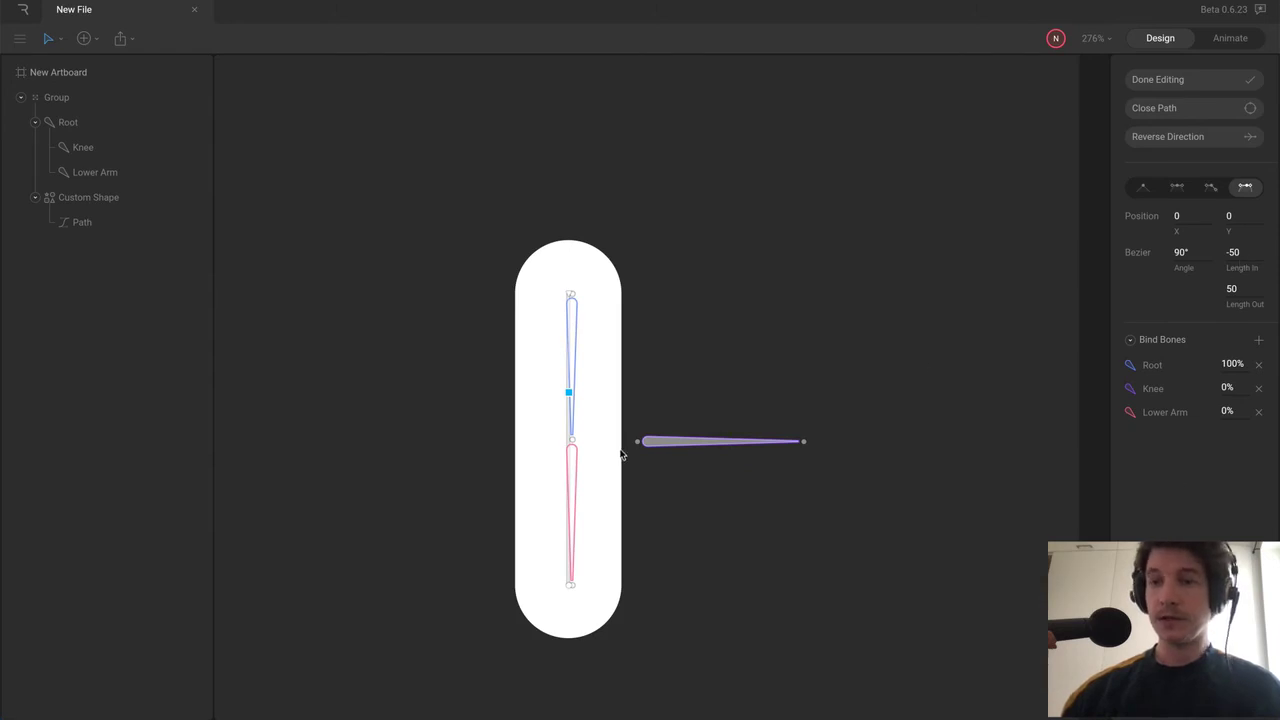
pyautogui.moveTo(1226, 402); pyautogui.dragTo(1194, 150)
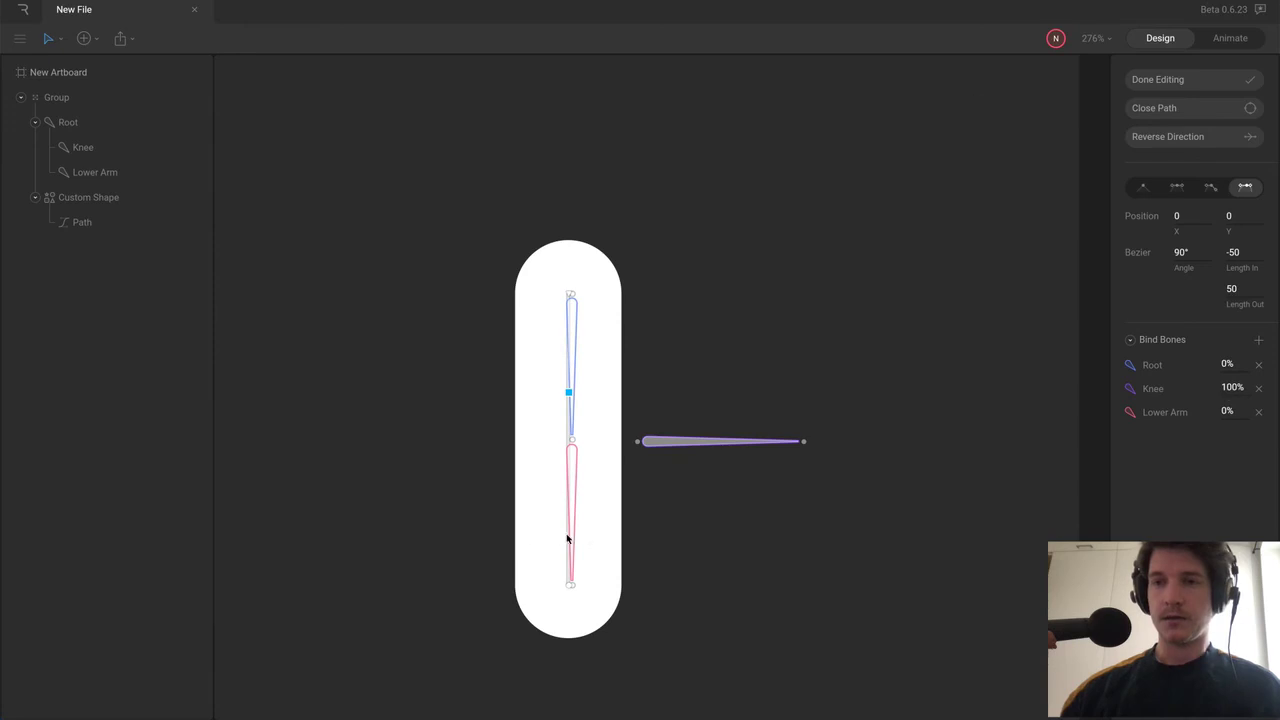
# - Shift the lower vertex's bone weight from Root to Lower Arm and finish editing the path
pyautogui.moveTo(502, 545); pyautogui.dragTo(682, 662)
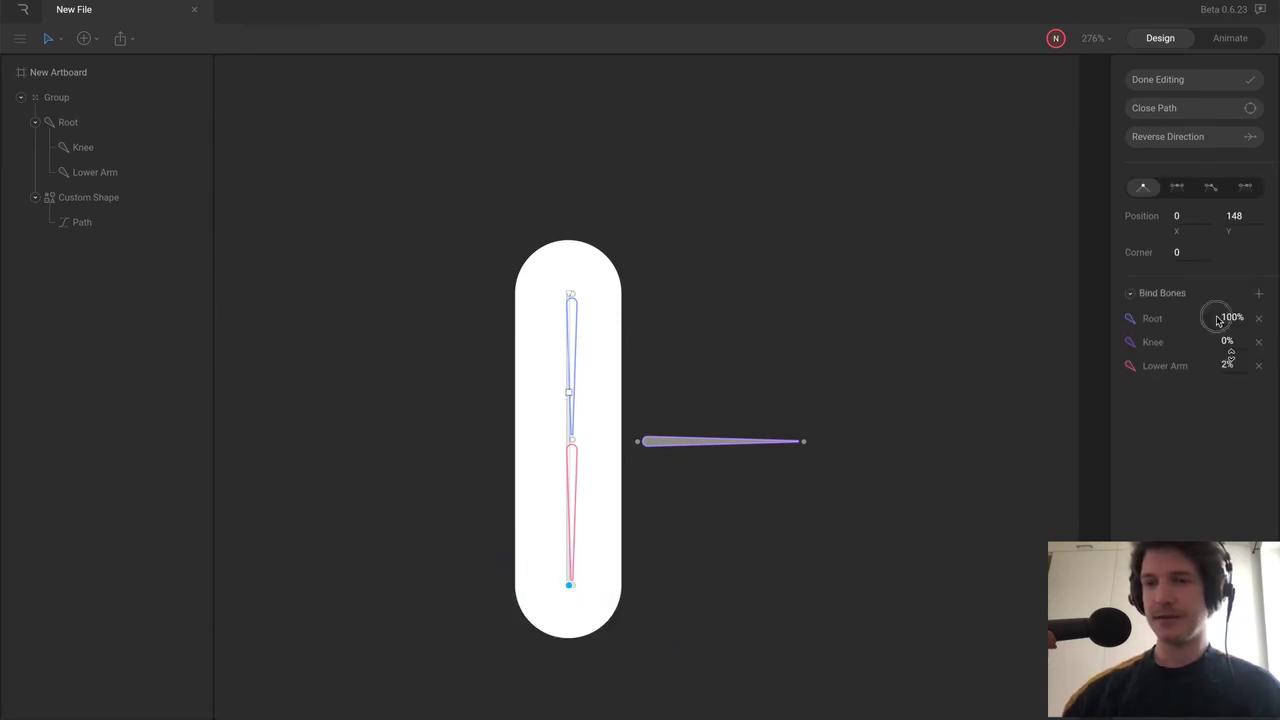
pyautogui.moveTo(1229, 365); pyautogui.dragTo(1205, 162)
pyautogui.press('Escape')
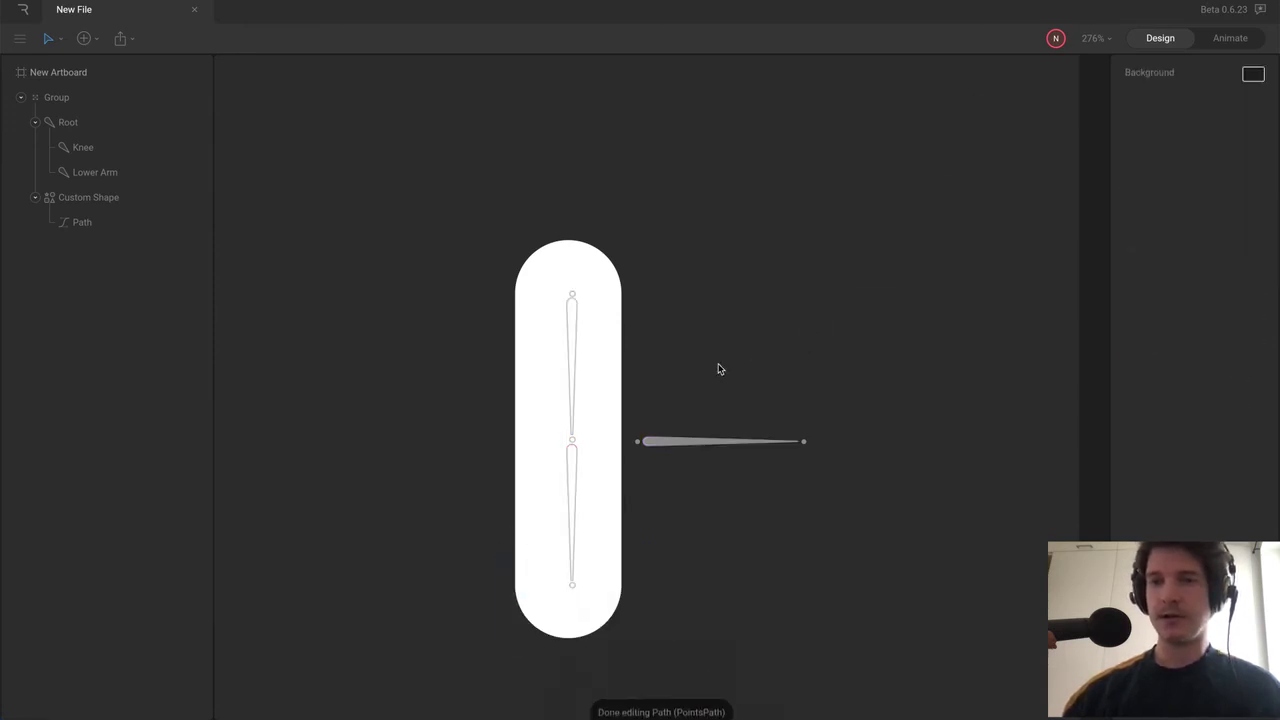
pyautogui.press('p')
pyautogui.press('v')
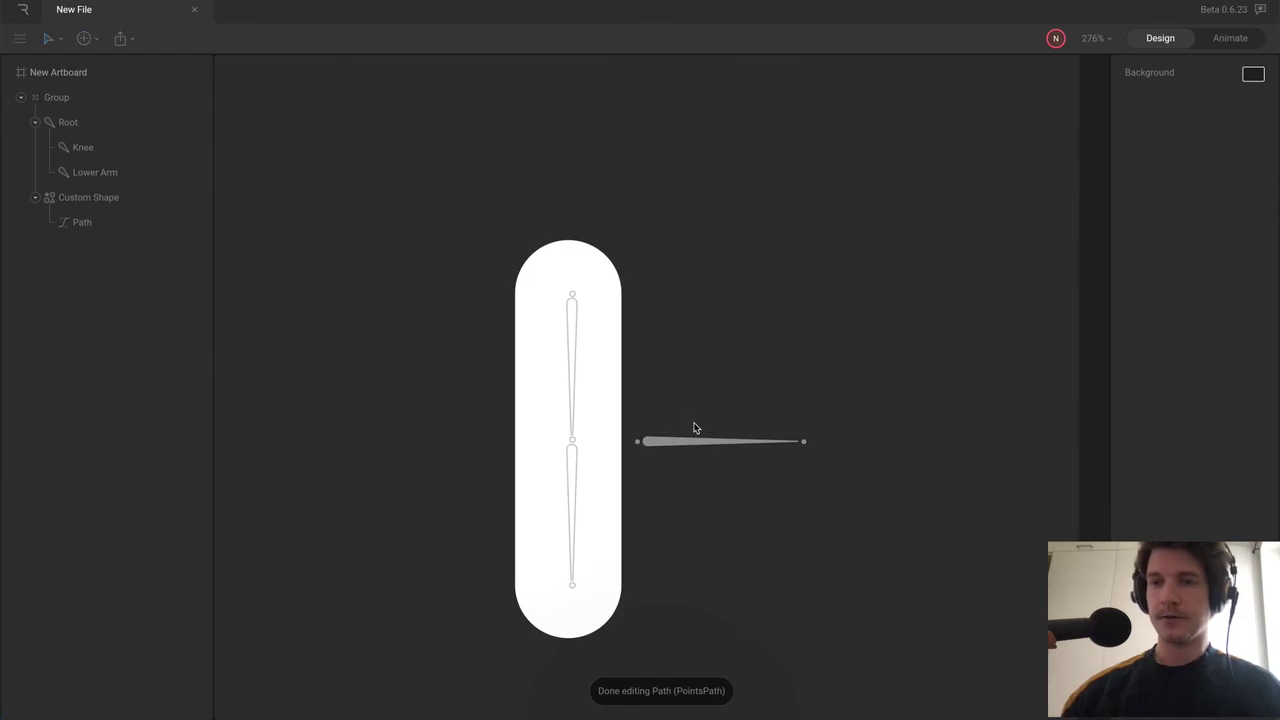
# - Move the Knee bone to test the bend, leaving it at about X 74.1, Y -34.3, and deselect it
pyautogui.click(673, 450)
pyautogui.doubleClick(665, 447)
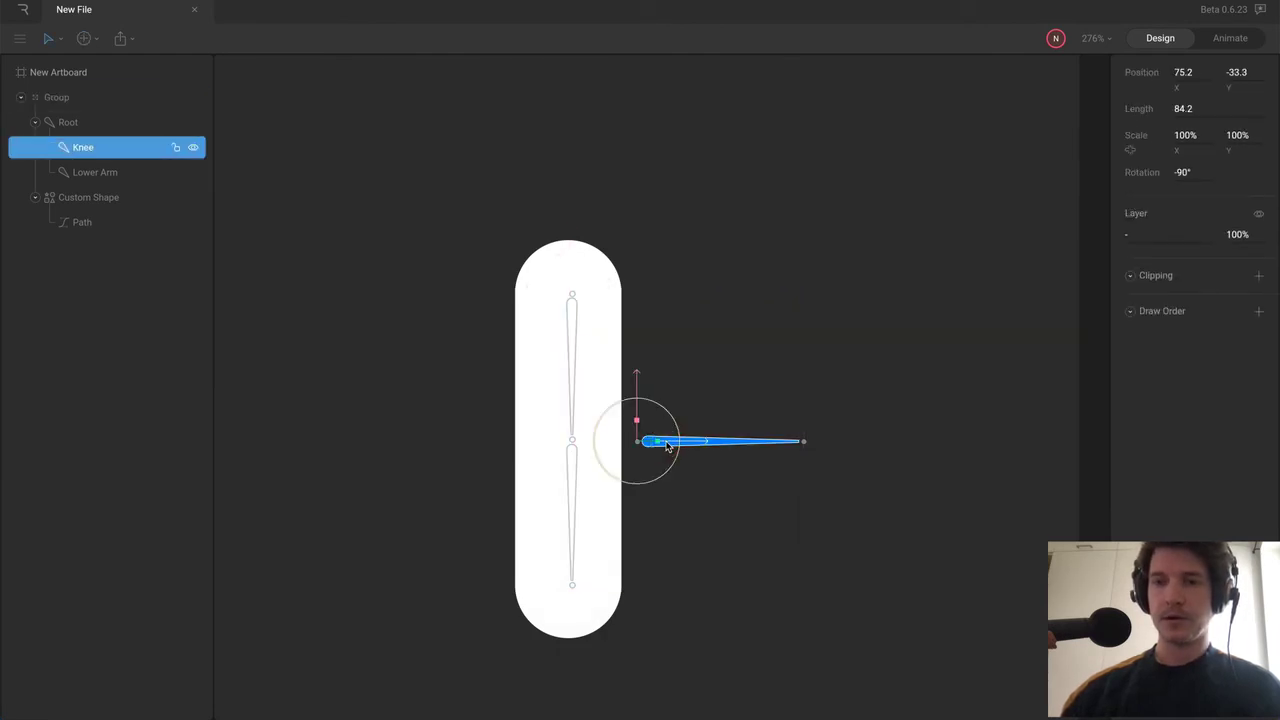
pyautogui.moveTo(726, 447)
pyautogui.mouseDown()
pyautogui.moveTo(808, 417)
pyautogui.moveTo(729, 374)
pyautogui.moveTo(661, 406)
pyautogui.moveTo(617, 449)
pyautogui.moveTo(654, 531)
pyautogui.moveTo(823, 526)
pyautogui.moveTo(640, 541)
pyautogui.moveTo(503, 527)
pyautogui.moveTo(754, 394)
pyautogui.moveTo(654, 371)
pyautogui.moveTo(551, 483)
pyautogui.moveTo(683, 437)
pyautogui.moveTo(751, 394)
pyautogui.moveTo(840, 494)
pyautogui.moveTo(538, 413)
pyautogui.moveTo(503, 480)
pyautogui.moveTo(494, 557)
pyautogui.moveTo(517, 380)
pyautogui.moveTo(404, 494)
pyautogui.moveTo(406, 411)
pyautogui.moveTo(371, 577)
pyautogui.moveTo(349, 471)
pyautogui.moveTo(745, 462)
pyautogui.moveTo(766, 446)
pyautogui.moveTo(449, 451)
pyautogui.moveTo(826, 377)
pyautogui.moveTo(832, 417)
pyautogui.moveTo(449, 394)
pyautogui.moveTo(694, 420)
pyautogui.moveTo(834, 474)
pyautogui.moveTo(565, 430)
pyautogui.moveTo(643, 437)
pyautogui.moveTo(712, 489)
pyautogui.moveTo(454, 510)
pyautogui.moveTo(770, 447)
pyautogui.moveTo(546, 431)
pyautogui.moveTo(680, 420)
pyautogui.moveTo(732, 440)
pyautogui.mouseUp()
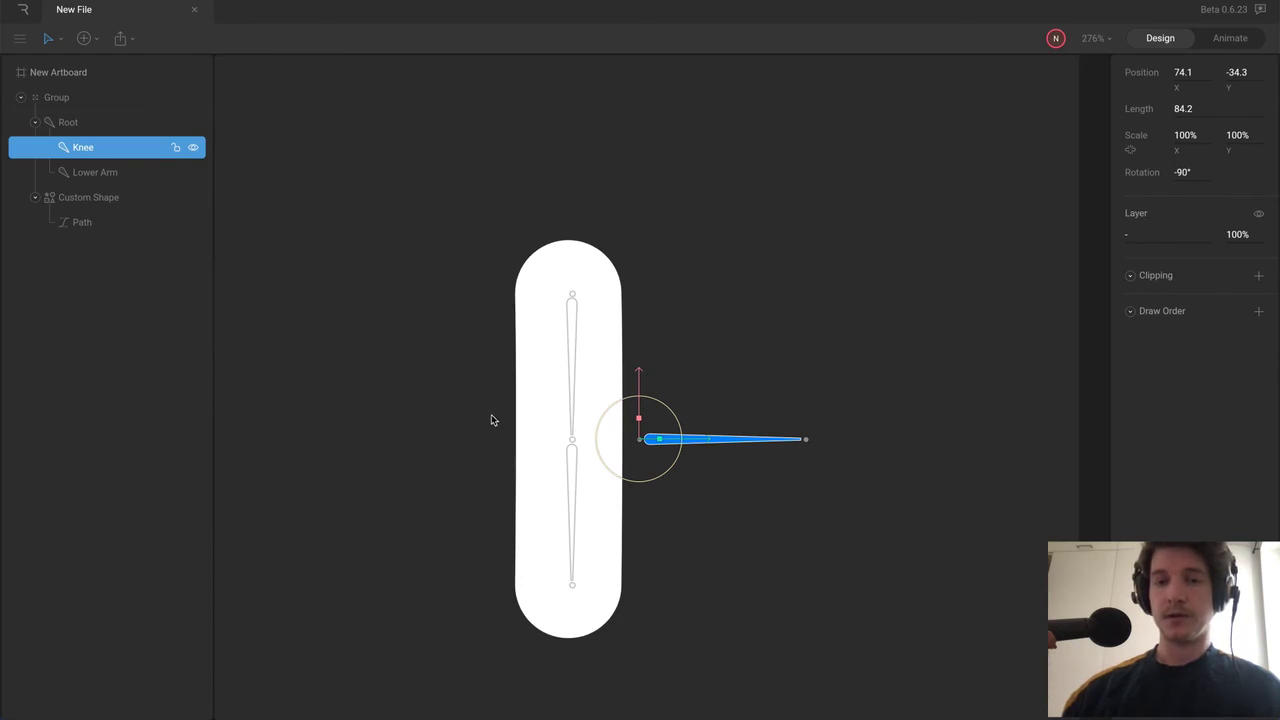
pyautogui.click(760, 397)
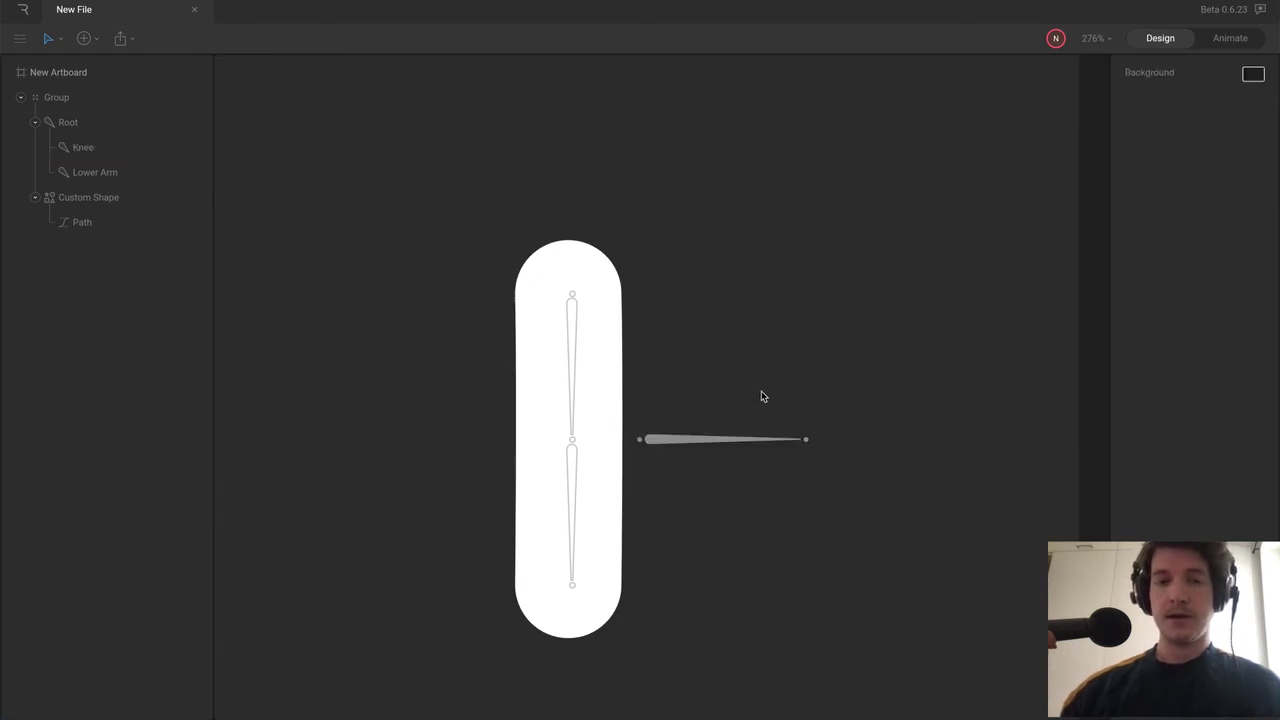
# - Switch to animation mode and key the Knee bone's position at frame 0 of Animation 1
pyautogui.click(1247, 43)
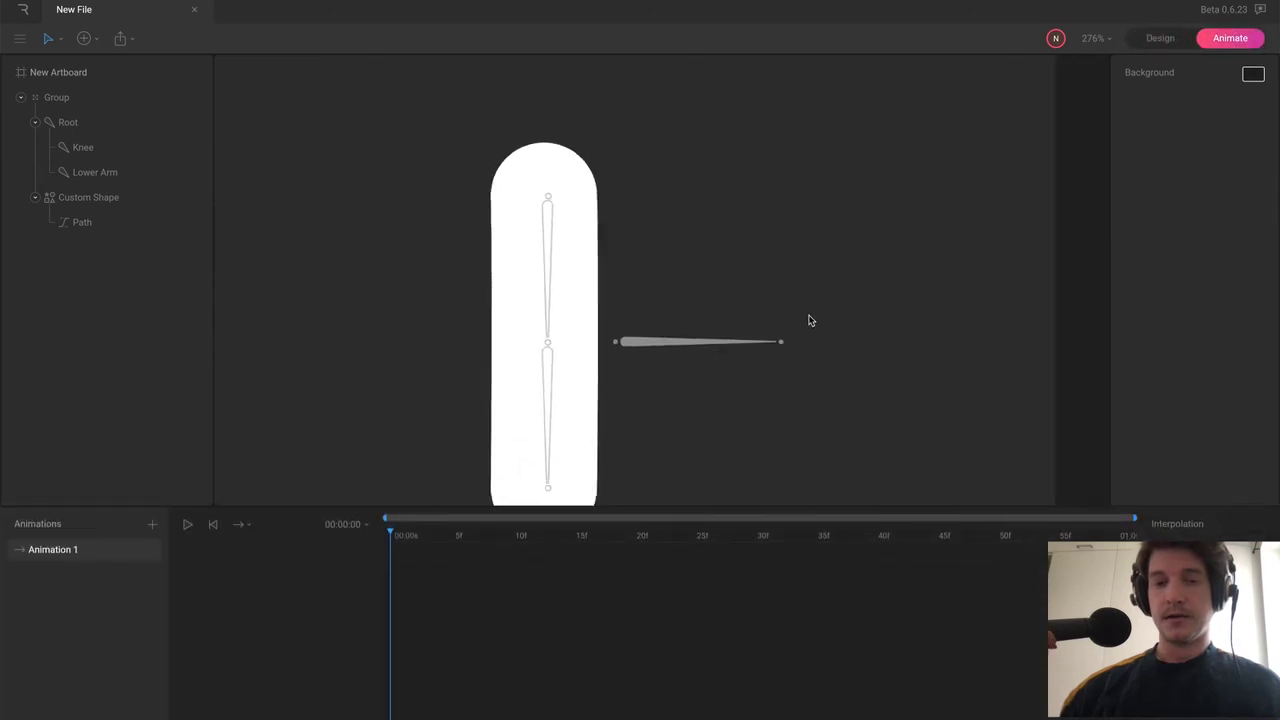
pyautogui.click(694, 305)
pyautogui.click(666, 323)
pyautogui.click(669, 308)
pyautogui.click(669, 308)
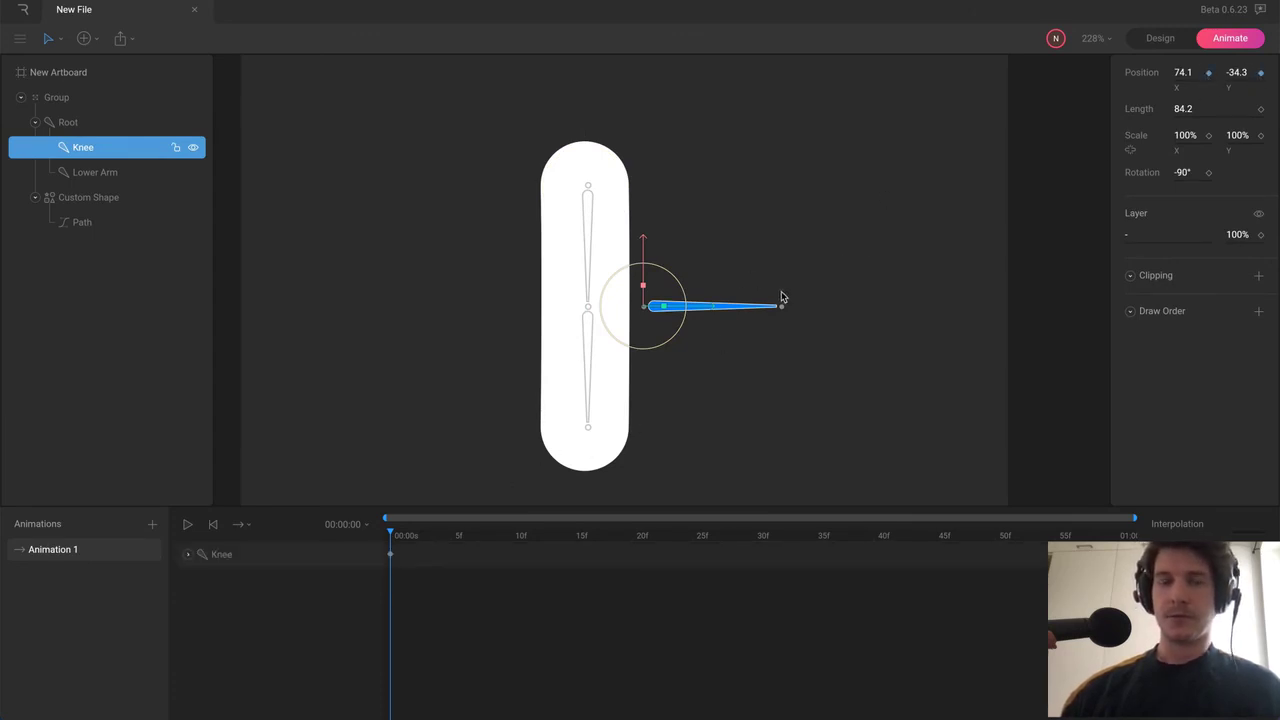
# - Keyframe the Knee bone at new positions near frame 11 and at frame 21, ending at about X 130.8, Y -48.2
pyautogui.moveTo(752, 313); pyautogui.dragTo(675, 359)
pyautogui.moveTo(578, 540); pyautogui.dragTo(643, 541)
pyautogui.moveTo(660, 356); pyautogui.dragTo(751, 394)
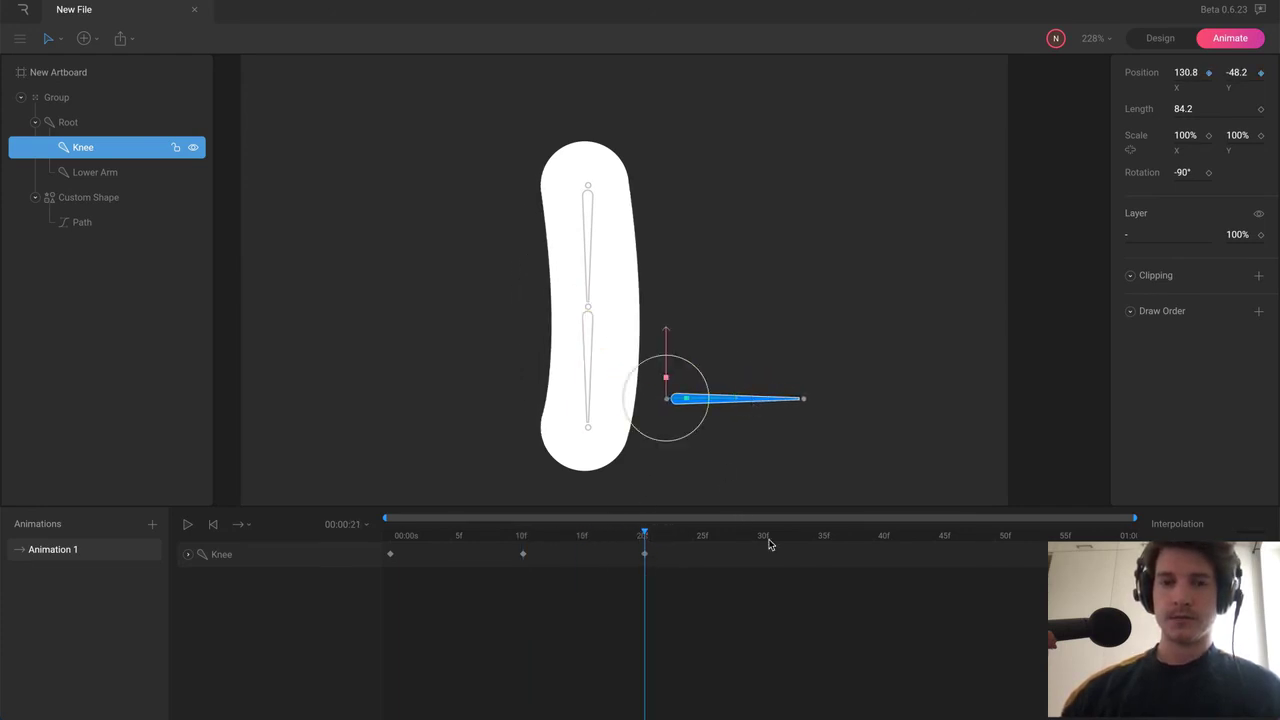
# - Keyframe the Knee bone at frame 30 at about X 75.6, Y -33.7, staying in animation mode
pyautogui.moveTo(761, 403); pyautogui.dragTo(735, 314)
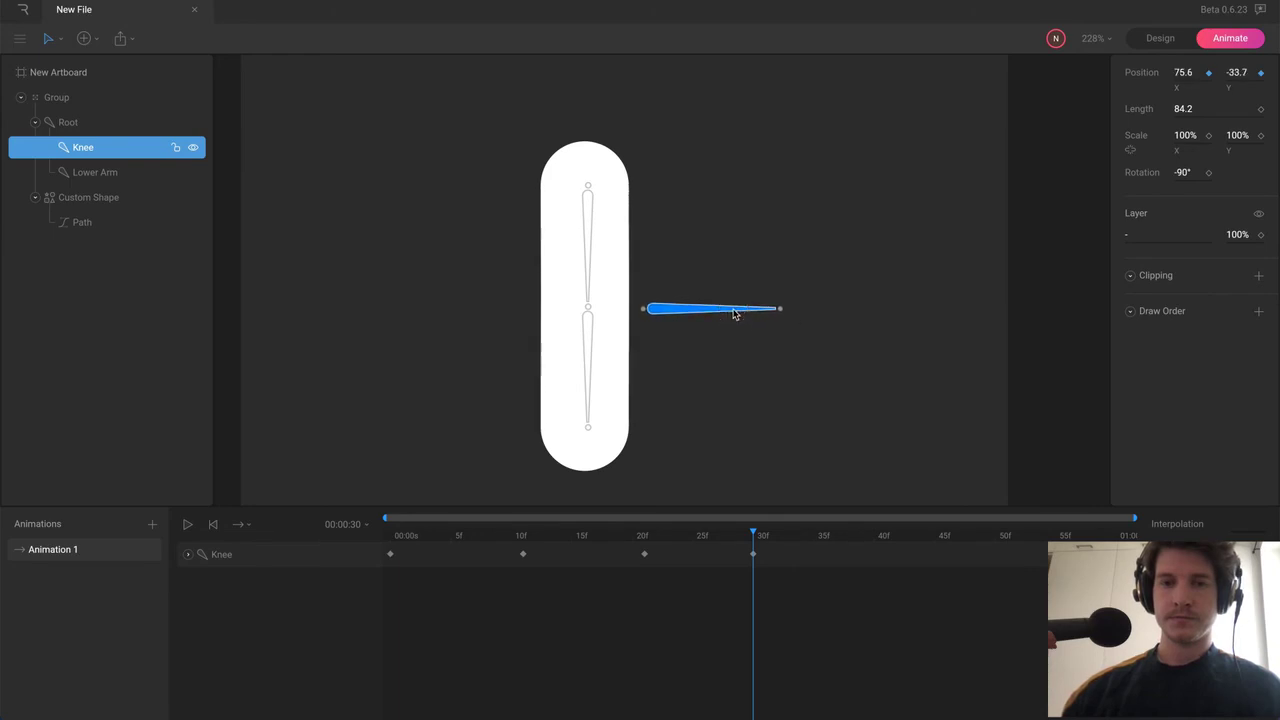
pyautogui.click(1150, 39)
pyautogui.click(1229, 38)
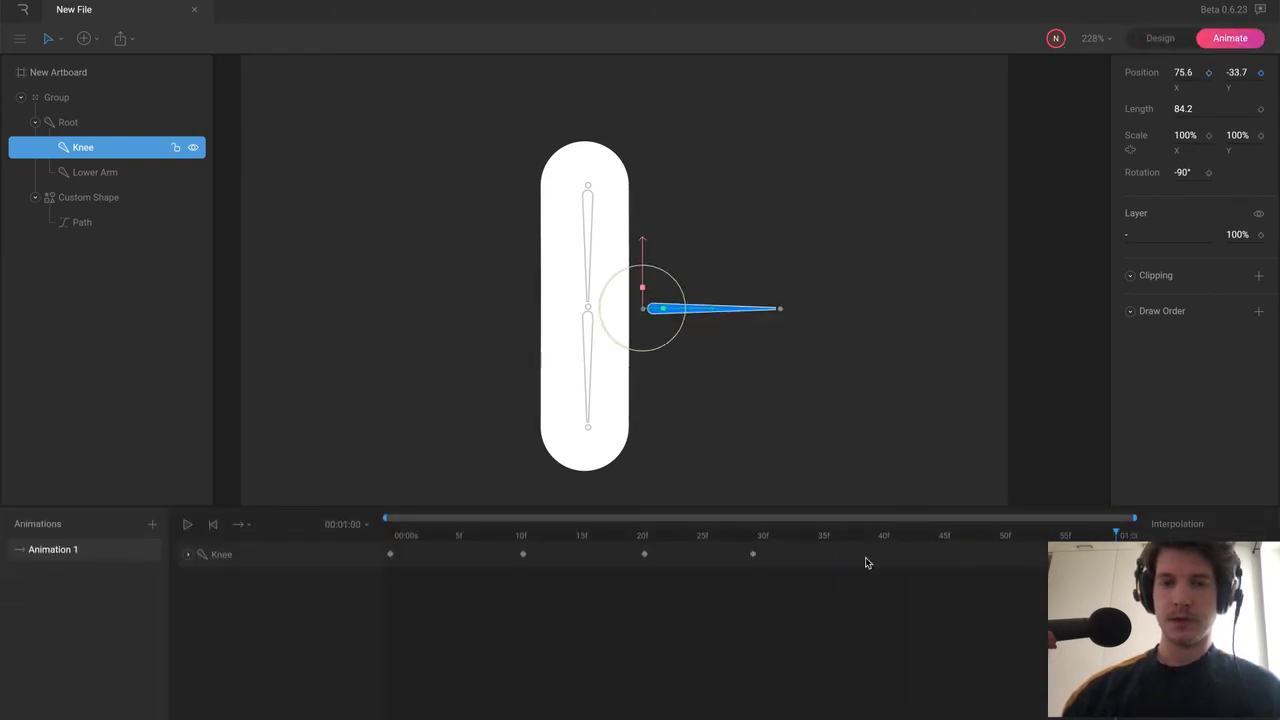
# - Set the playback speed of Animation 1 to 0.2x
pyautogui.click(345, 542)
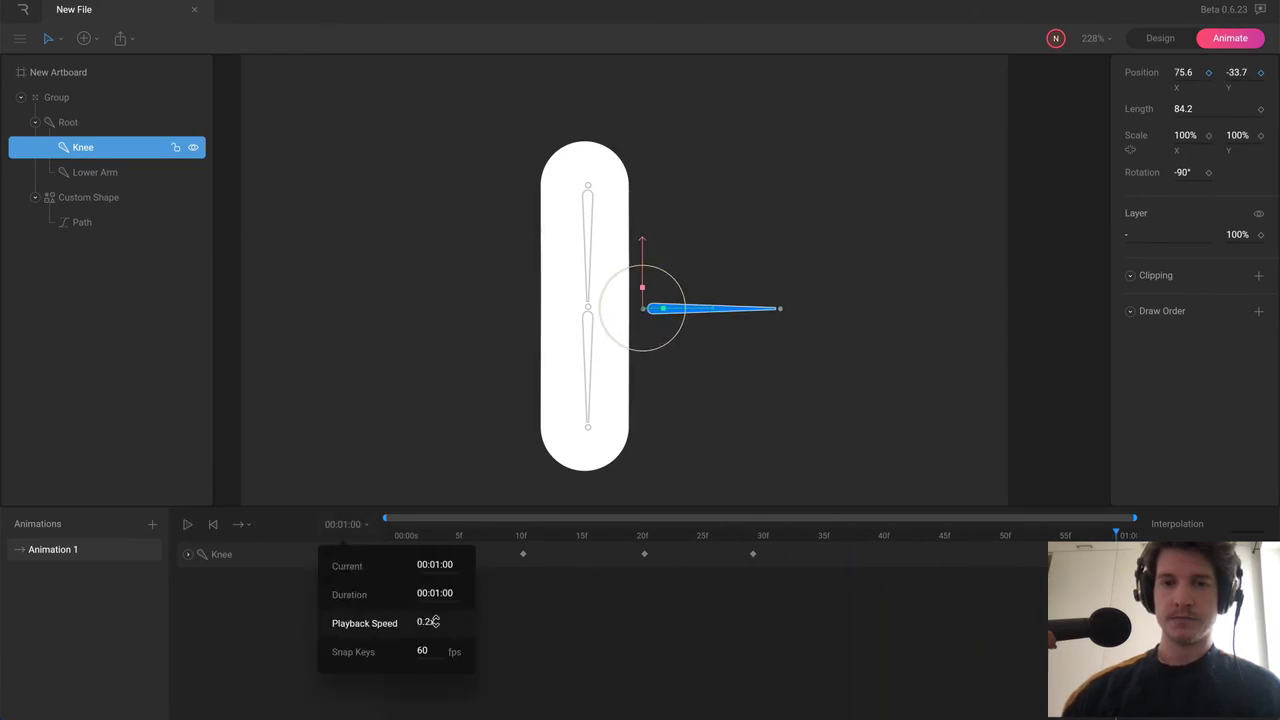
pyautogui.click(479, 625)
# - Set Animation 1 to loop within a work area from frame 0 to about frame 39, and play it with the Knee bone deselected
pyautogui.click(242, 523)
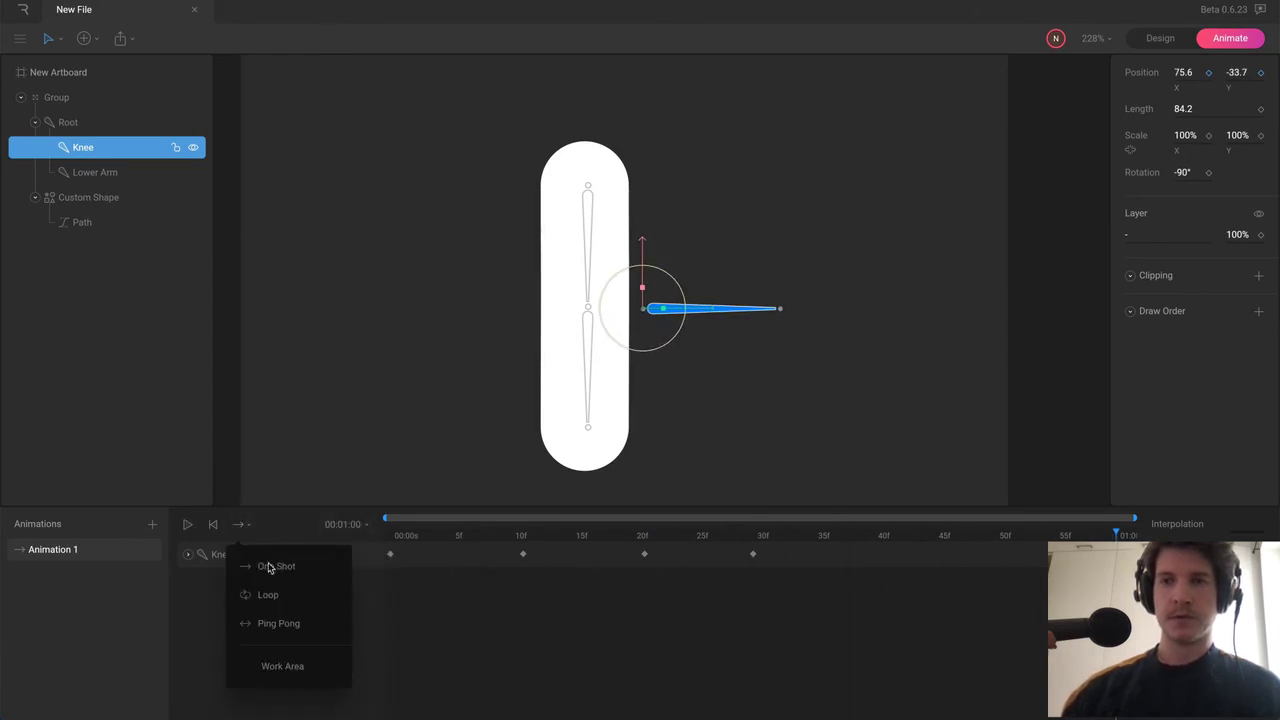
pyautogui.click(285, 667)
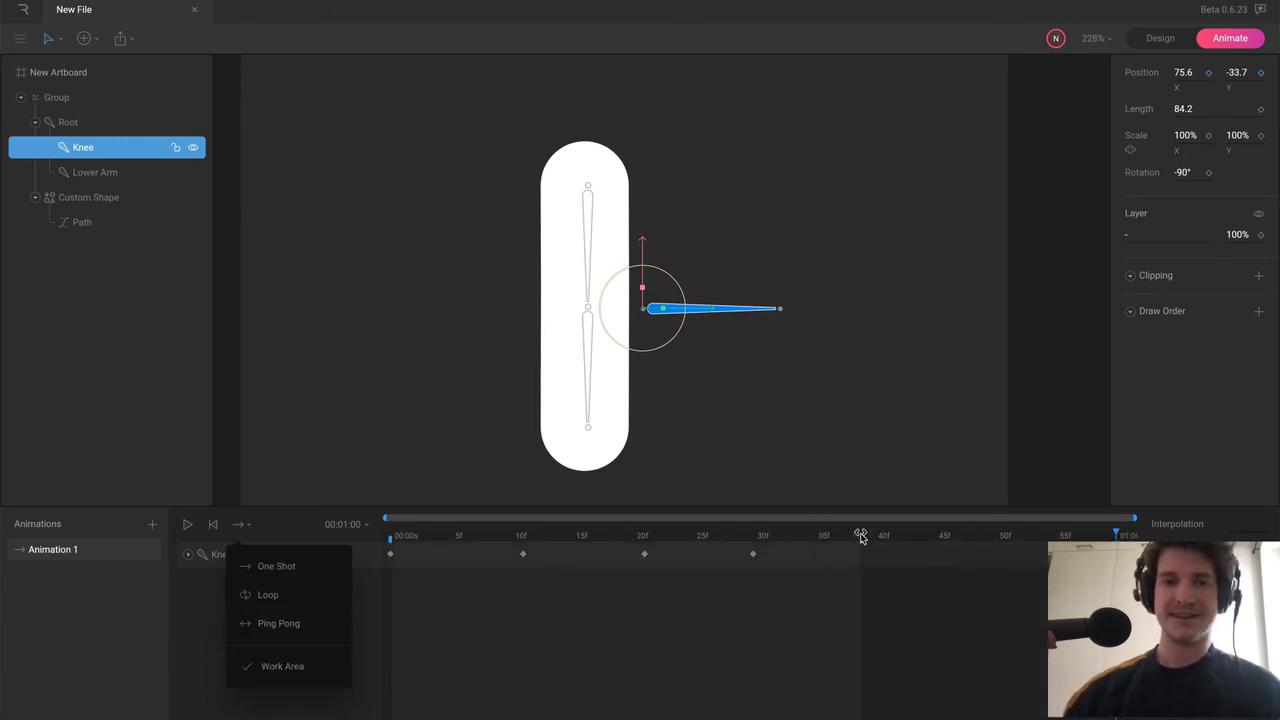
pyautogui.click(268, 595)
pyautogui.press('space')
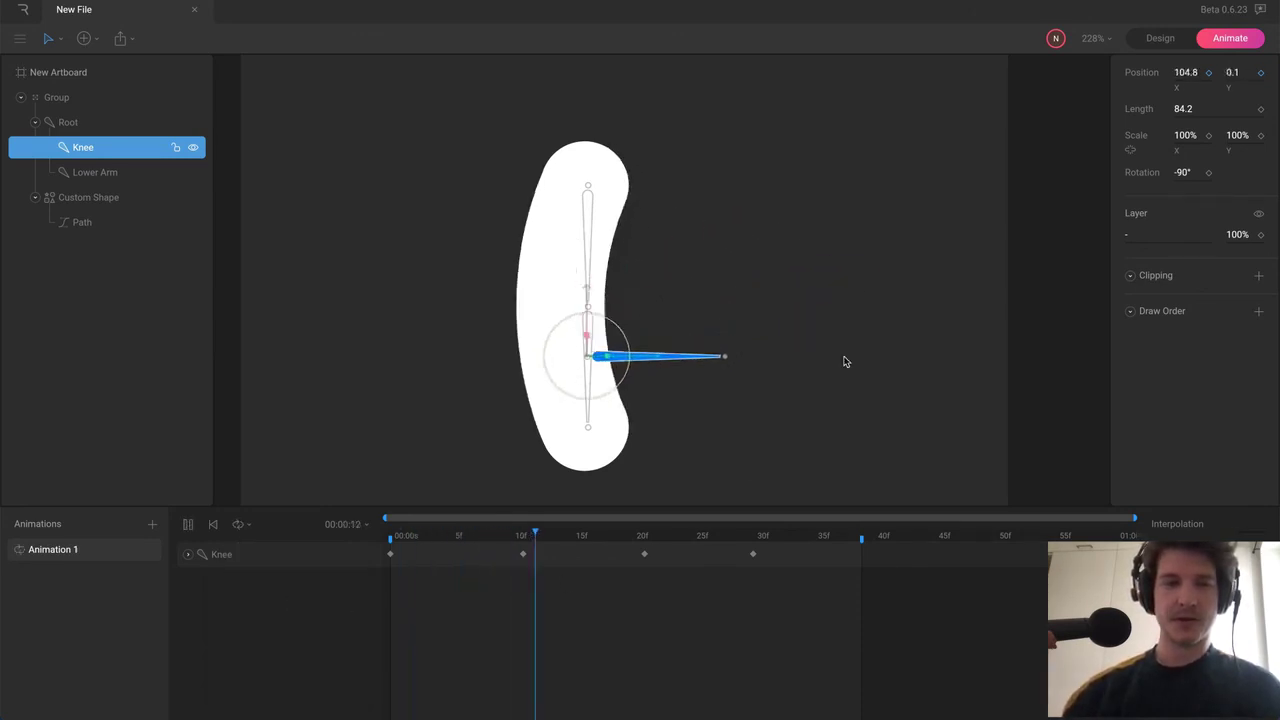
pyautogui.click(843, 278)
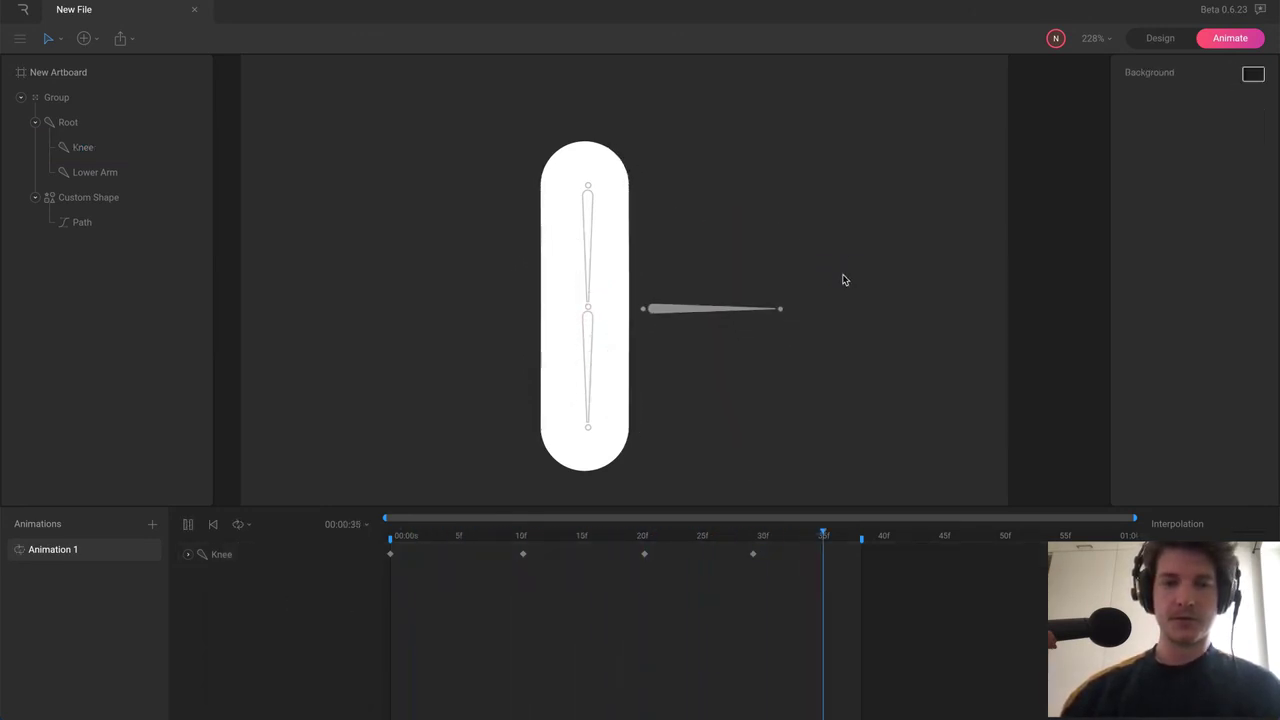